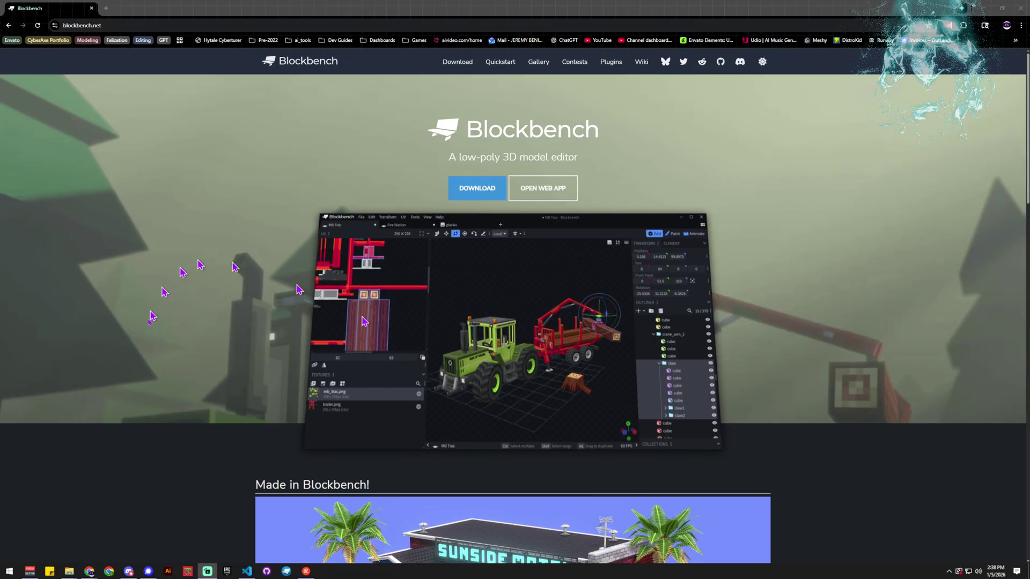
# Step: Download the Windows Intel/AMD installer from the Blockbench site into the Downloads folder
pyautogui.click(110, 25)
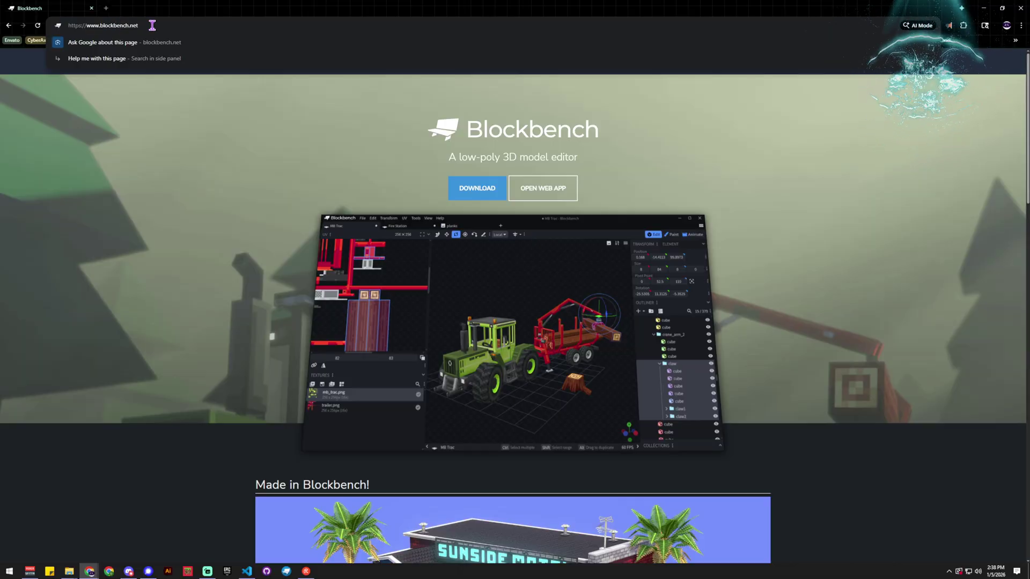
pyautogui.press('Escape')
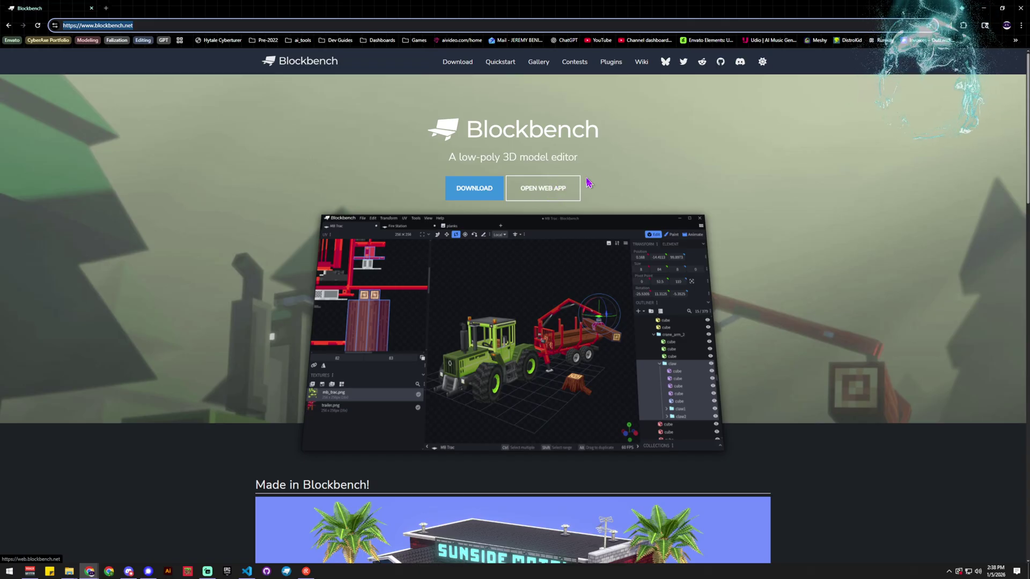
pyautogui.click(479, 189)
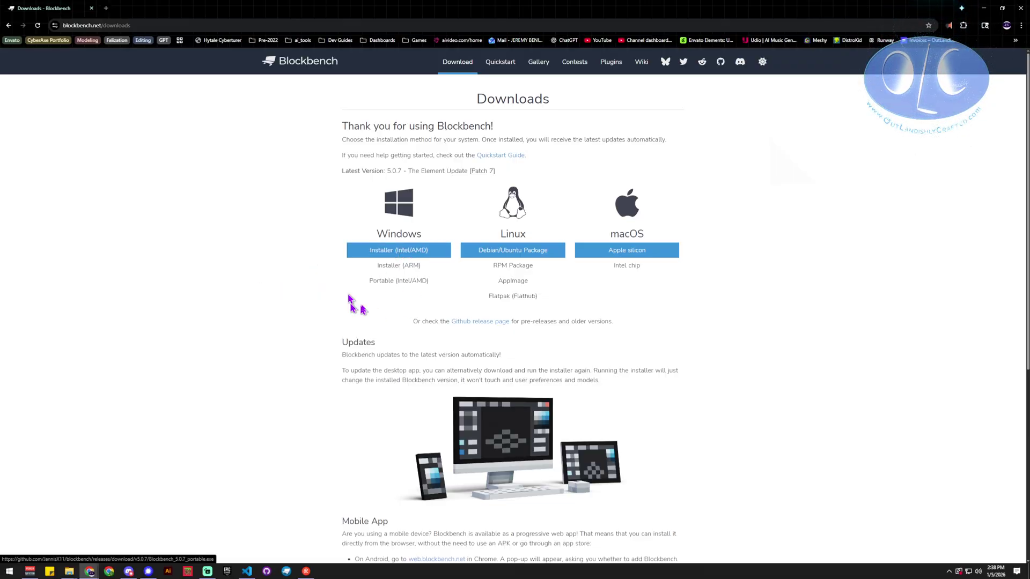
pyautogui.click(396, 252)
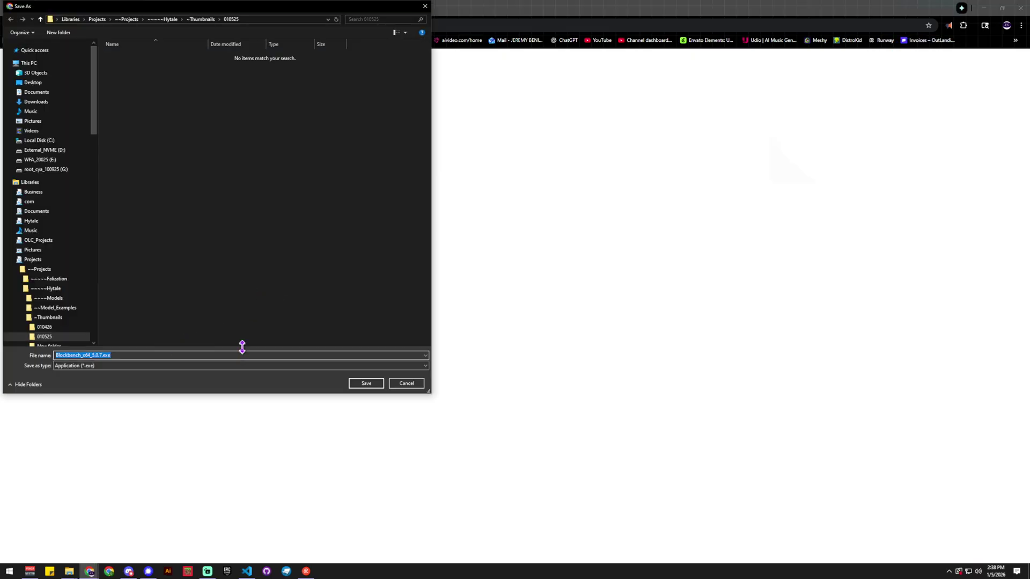
pyautogui.click(35, 101)
pyautogui.click(357, 383)
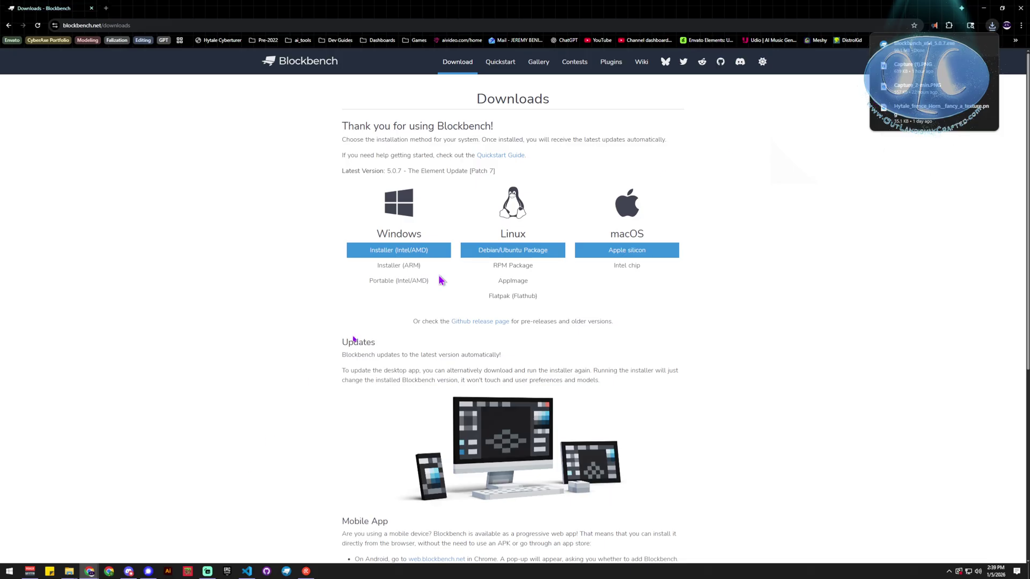
# Step: Switch to File Explorer and locate the Blockbench_x64_5.0.7.exe installer in the Downloads folder
pyautogui.rightClick(69, 571)
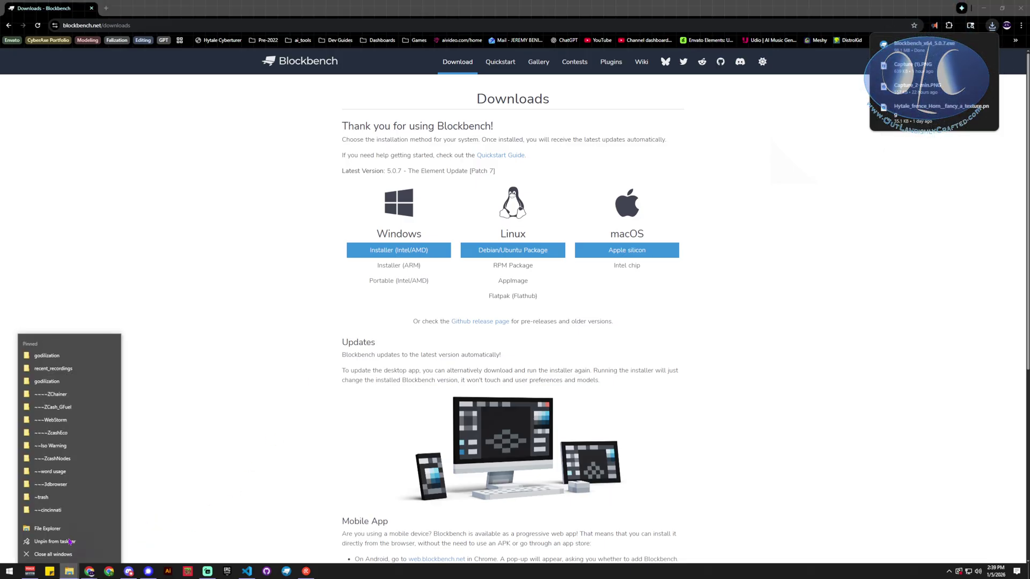
pyautogui.click(72, 572)
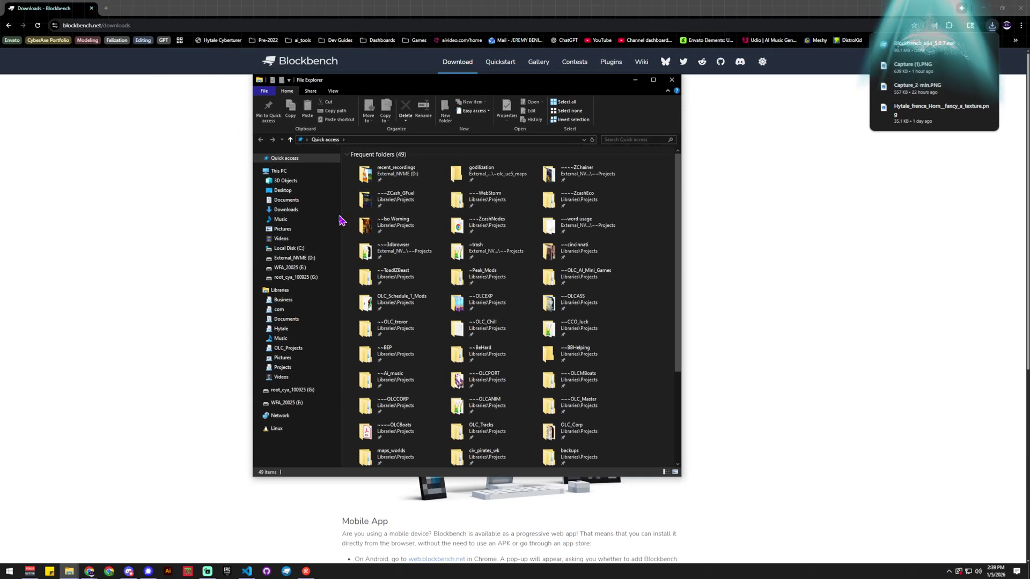
pyautogui.click(282, 212)
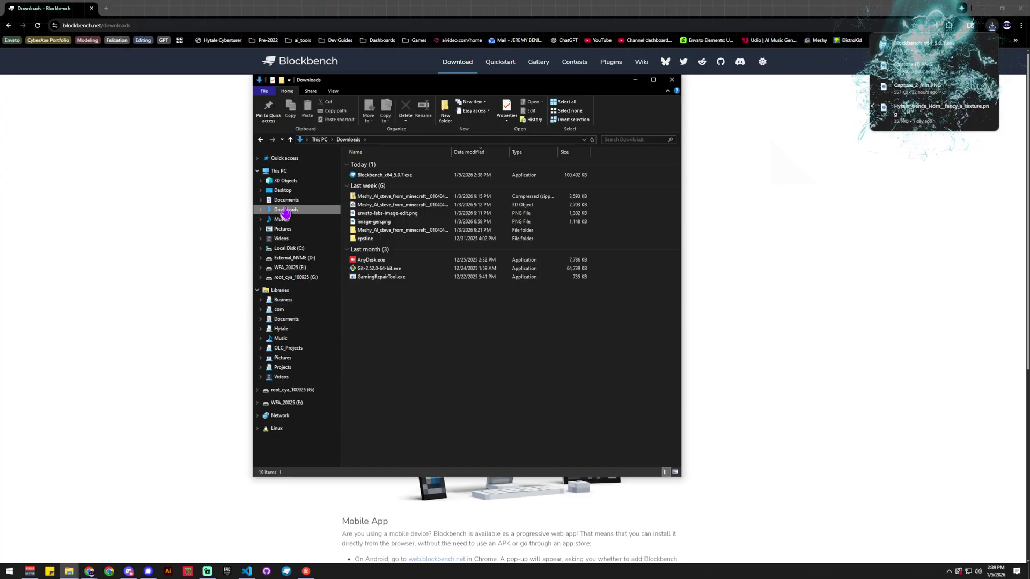
pyautogui.click(379, 176)
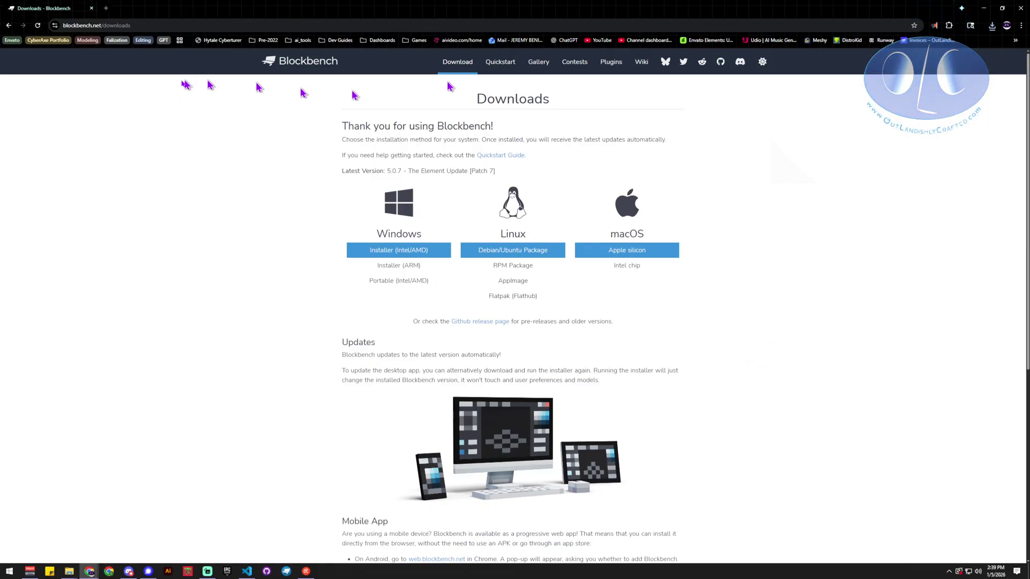
# Step: Return to the Blockbench homepage, switch to the Blockbench desktop app and look through its new-model formats
pyautogui.click(322, 63)
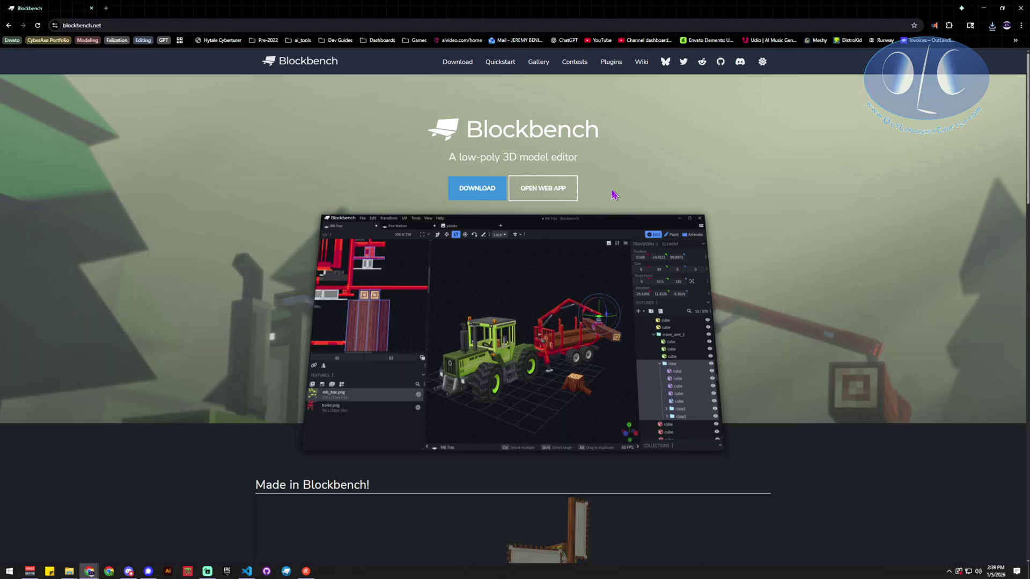
pyautogui.click(534, 466)
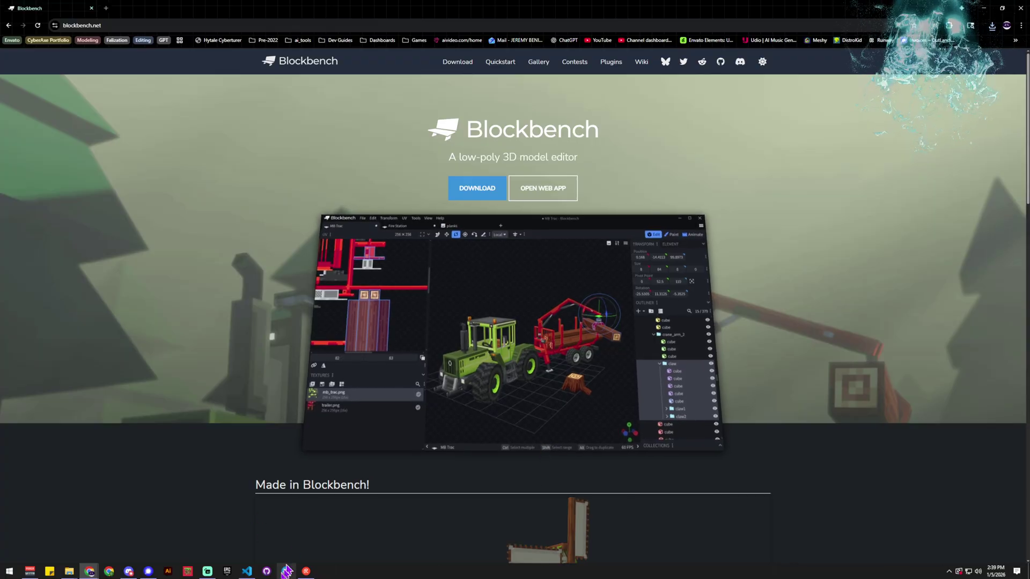
pyautogui.click(288, 572)
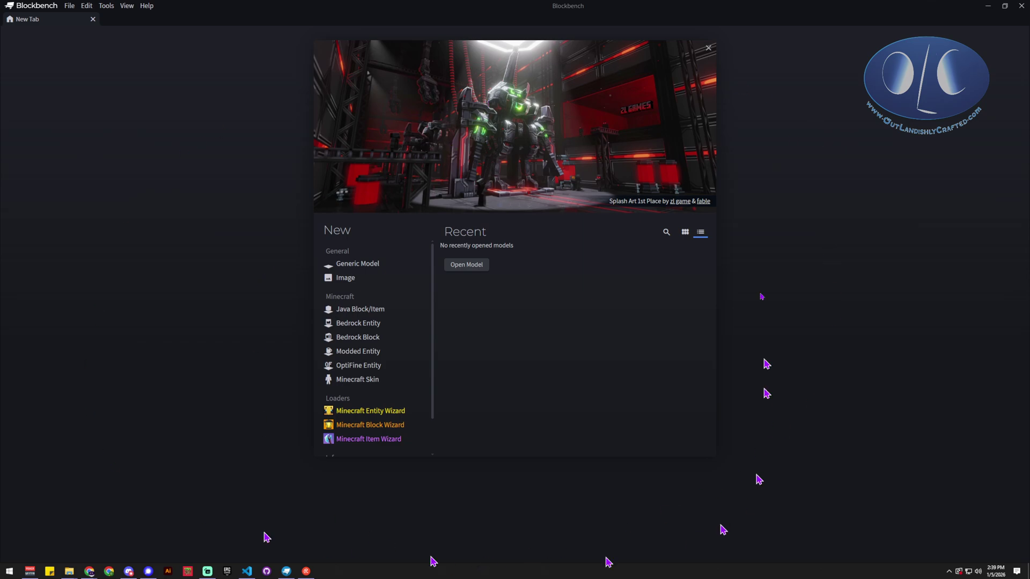
pyautogui.scroll(-2, 368, 334)
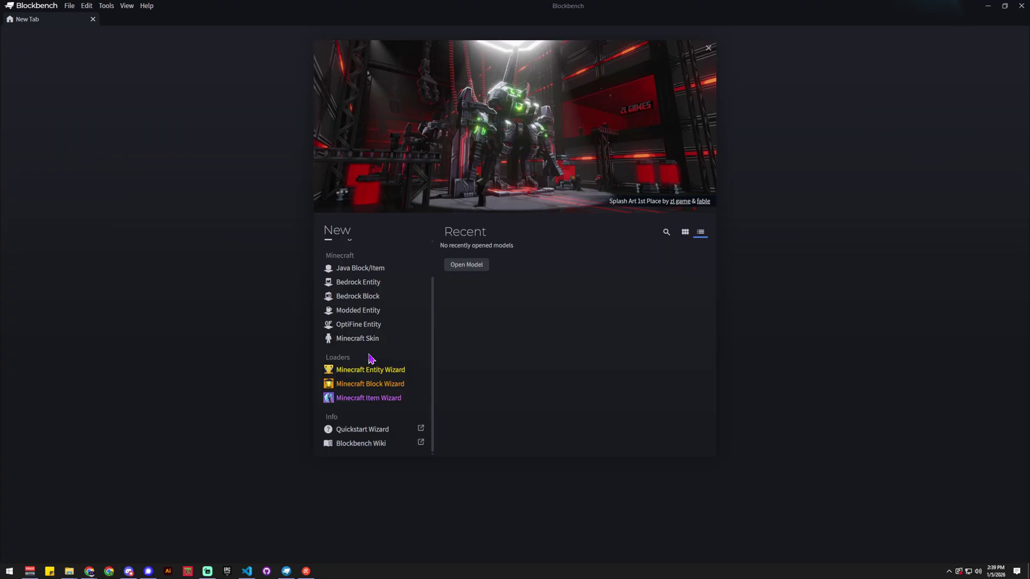
pyautogui.scroll(1, 381, 343)
pyautogui.scroll(-1, 384, 346)
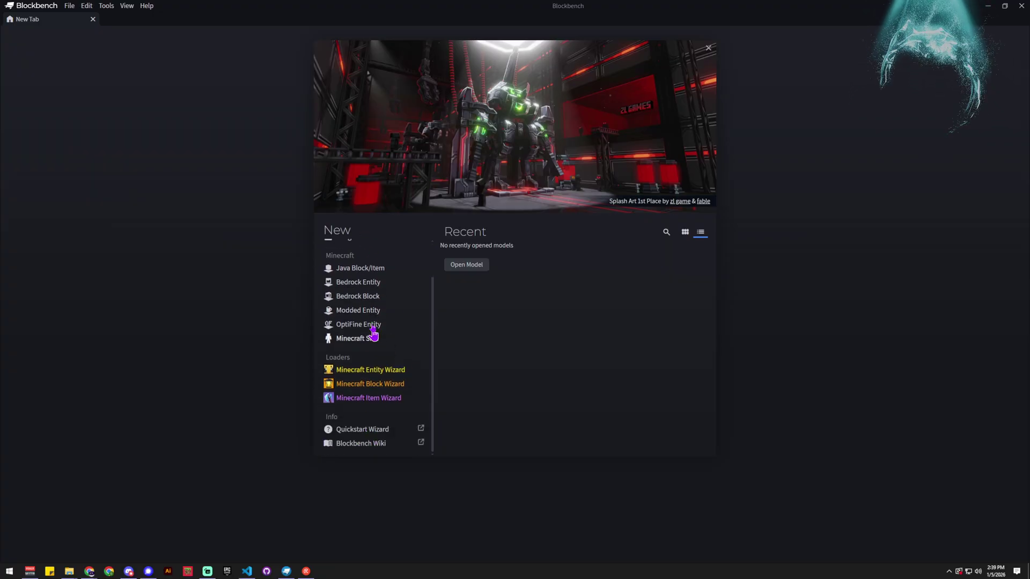
pyautogui.scroll(2, 388, 365)
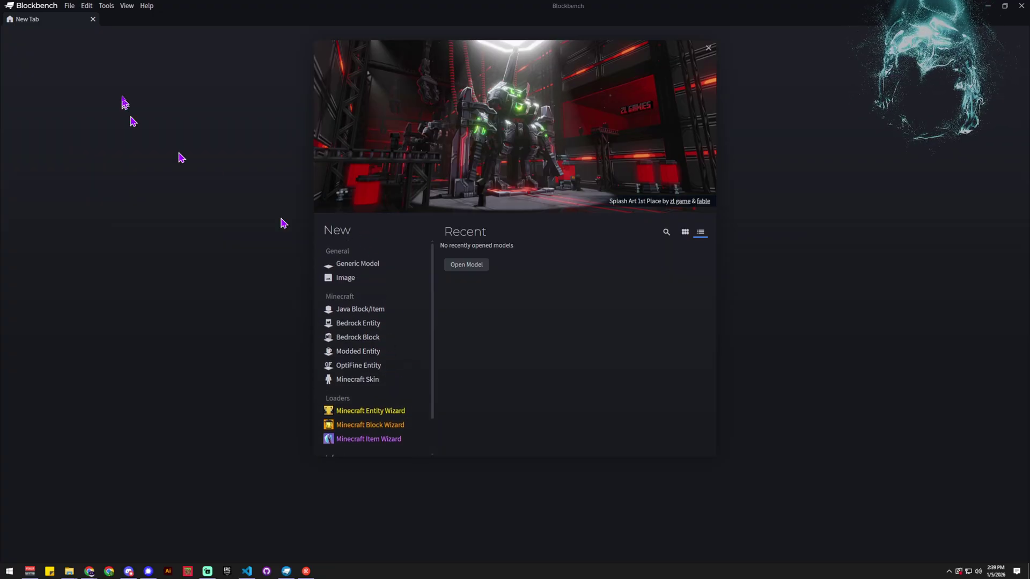
# Step: Install the Hytale Models plugin from the available plugins and close the plugin manager
pyautogui.click(70, 6)
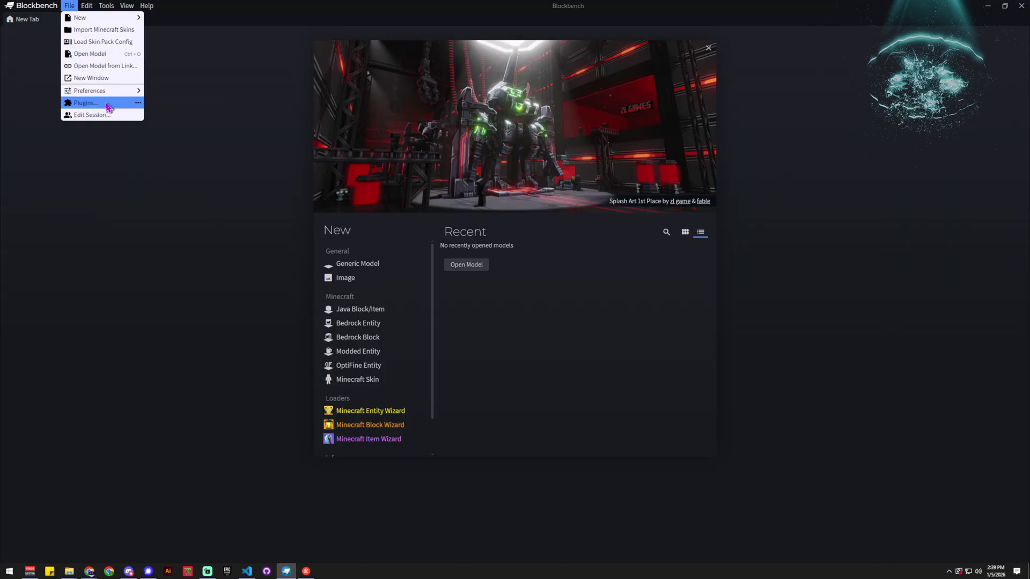
pyautogui.click(86, 103)
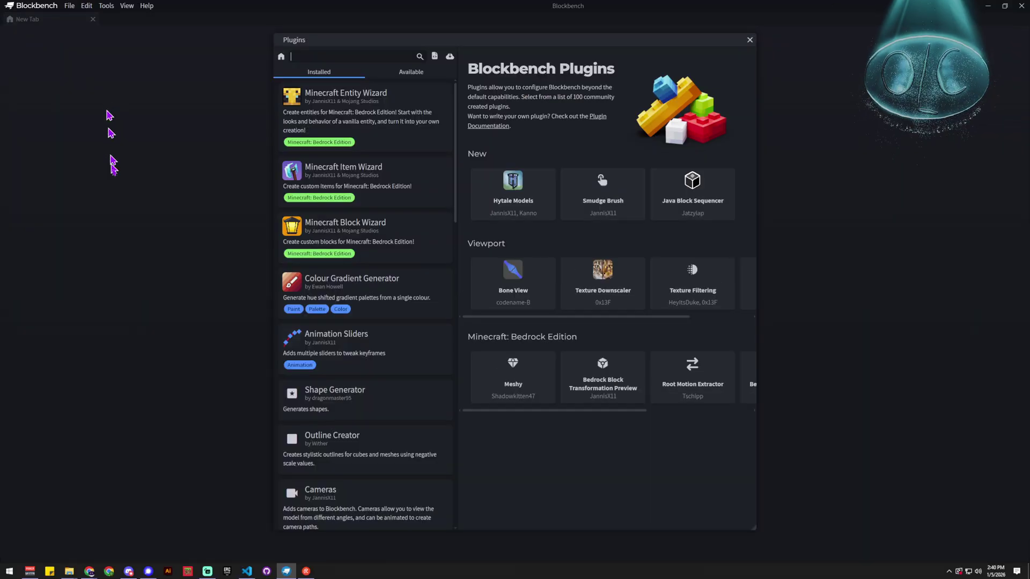
pyautogui.click(412, 74)
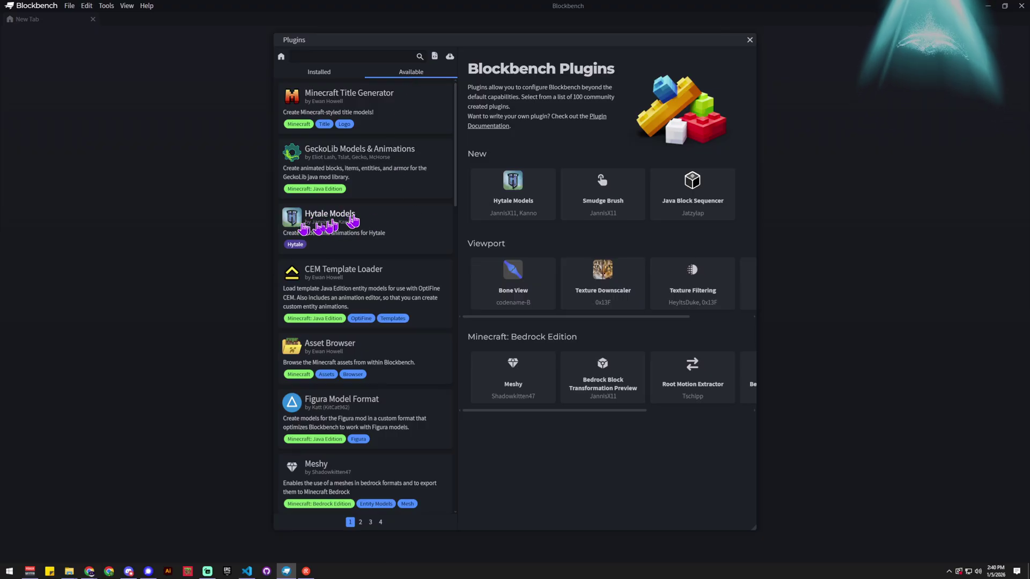
pyautogui.click(384, 229)
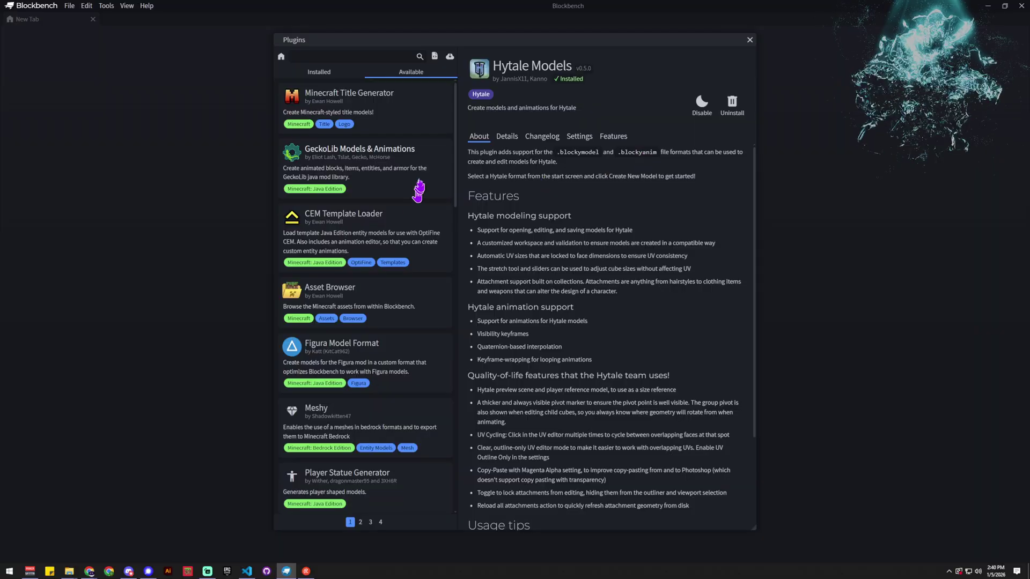
pyautogui.click(316, 72)
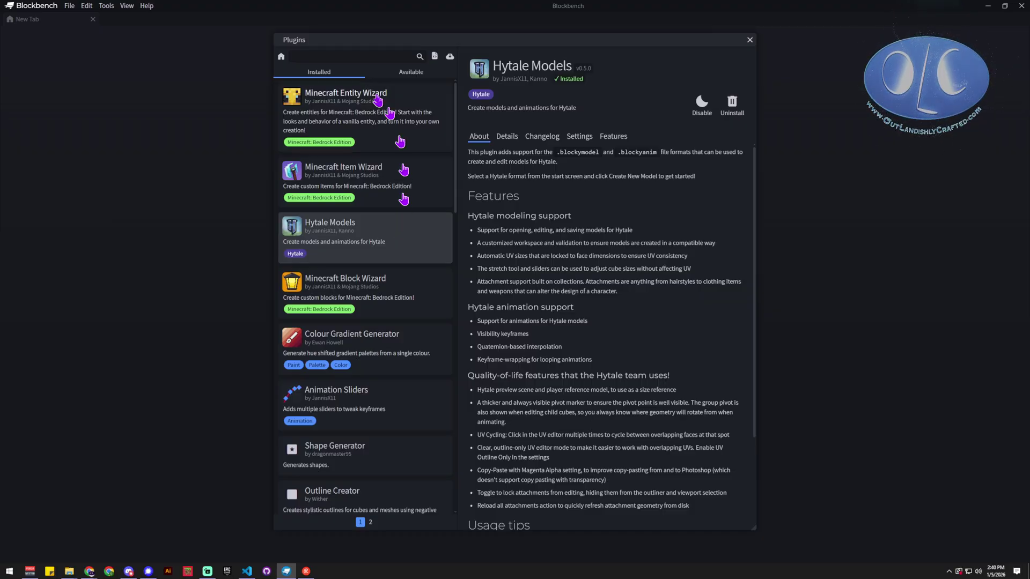
pyautogui.click(750, 41)
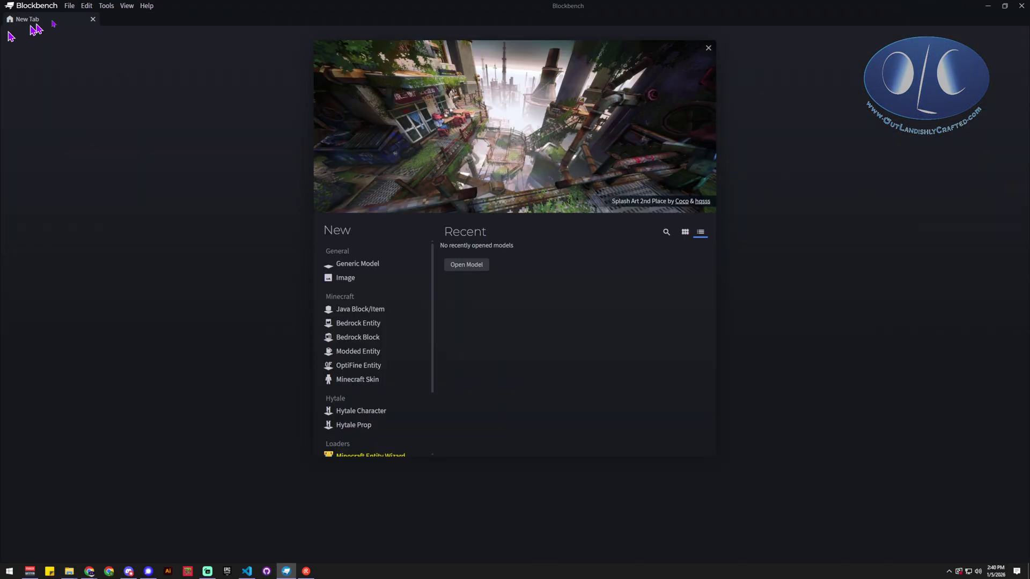
# Step: Check the available and installed plugin lists for the Hytale Models plugin, closing the plugin manager when done
pyautogui.click(70, 8)
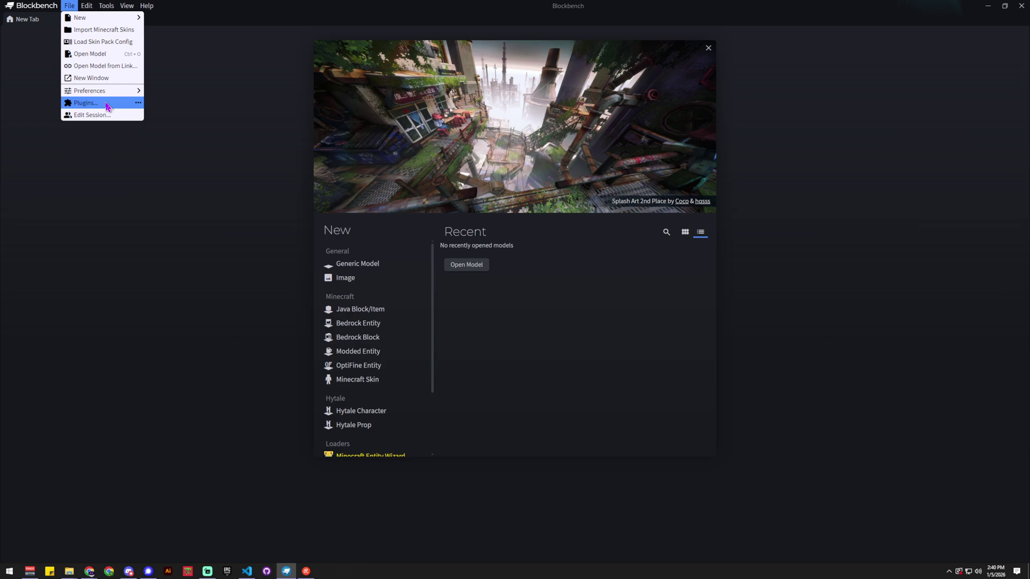
pyautogui.click(86, 103)
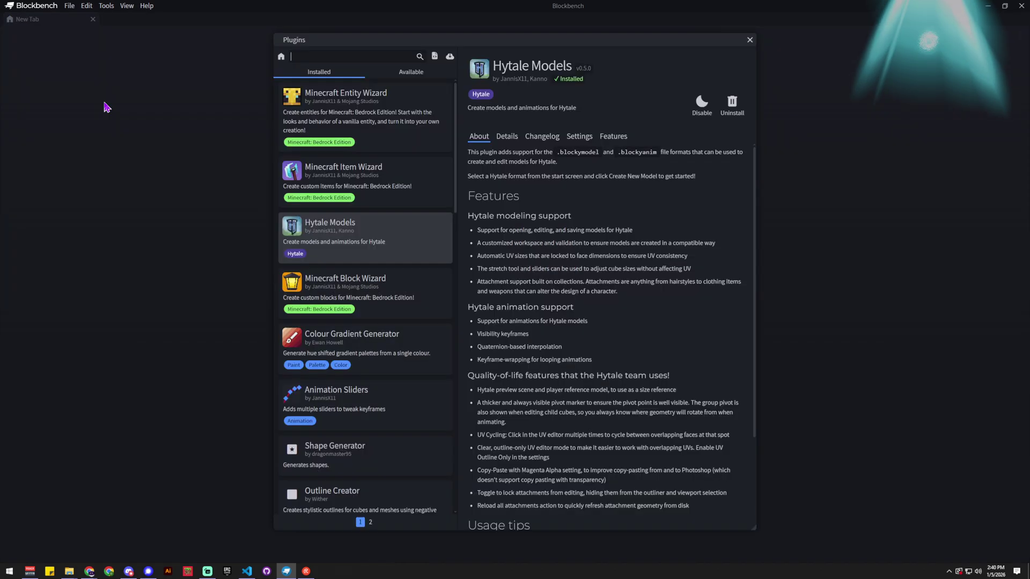
pyautogui.click(408, 73)
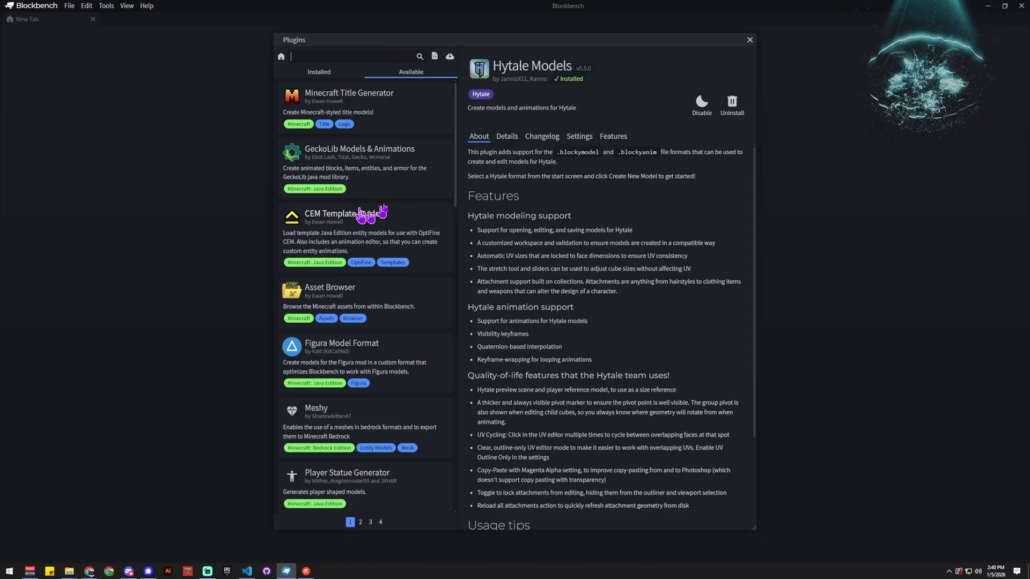
pyautogui.click(322, 72)
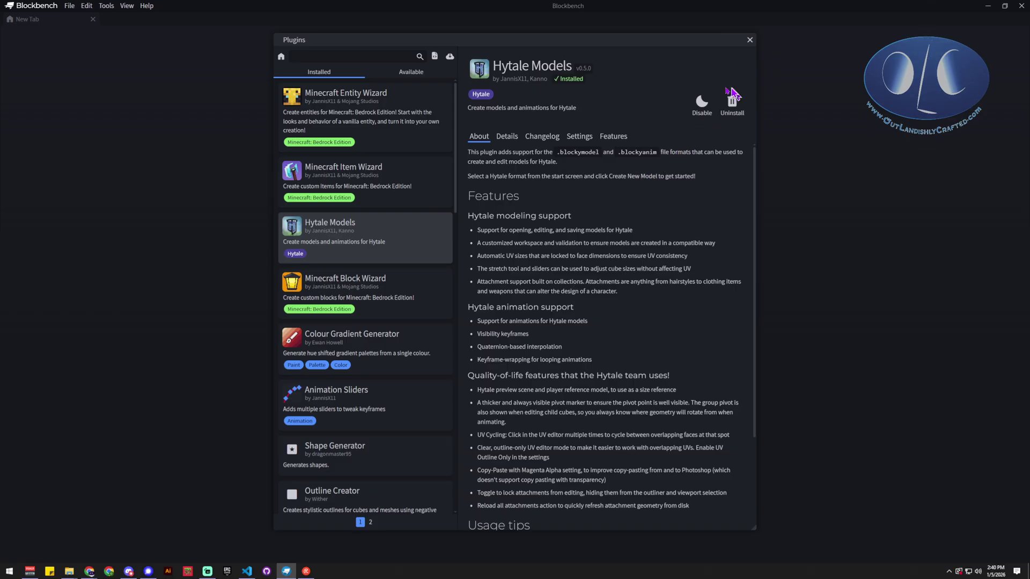
pyautogui.click(750, 41)
# Step: Look through the new-model formats on the start screen and select the Hytale Prop format
pyautogui.scroll(-3, 404, 325)
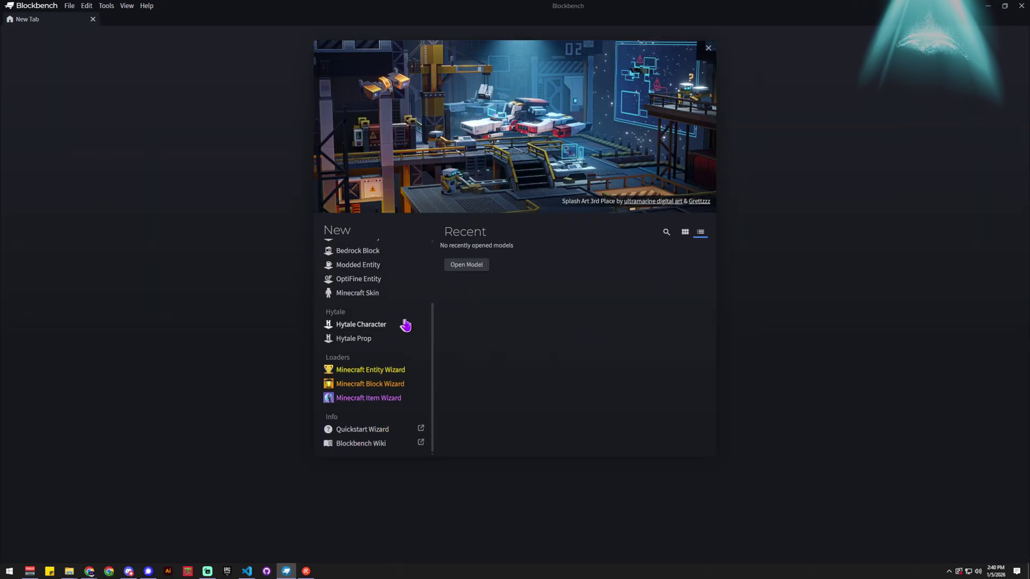
pyautogui.scroll(3, 383, 327)
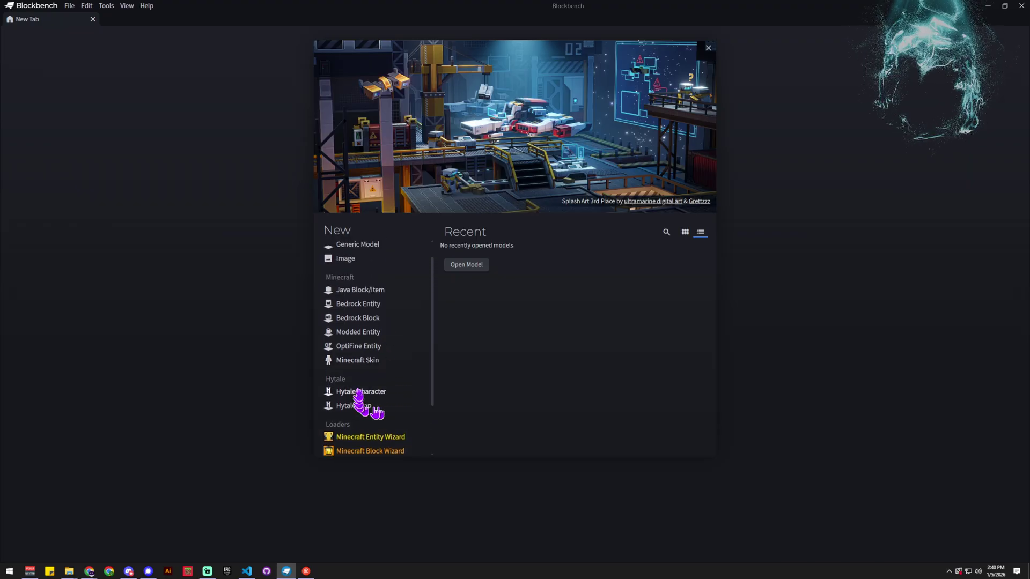
pyautogui.scroll(-2, 377, 412)
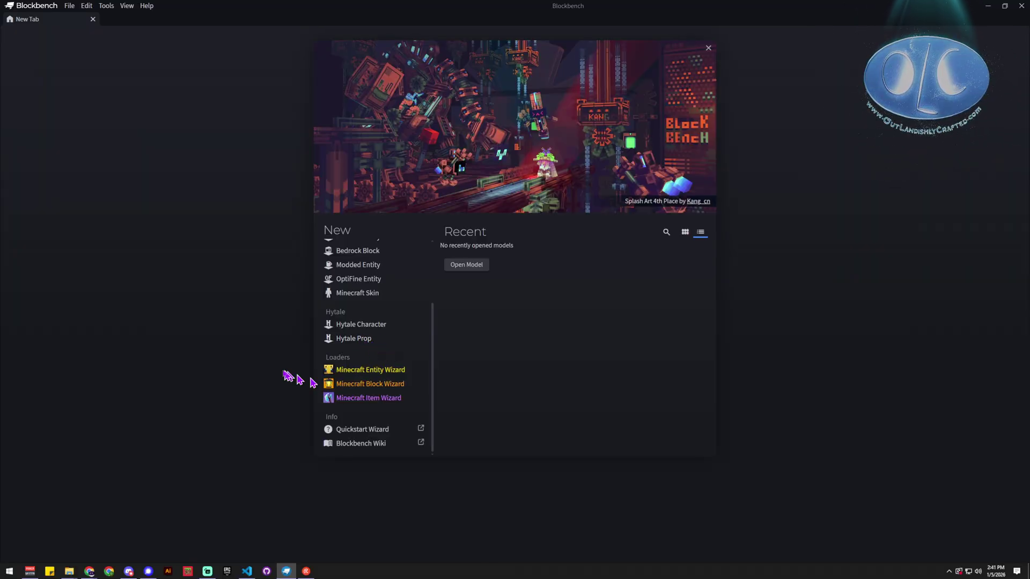
pyautogui.click(356, 341)
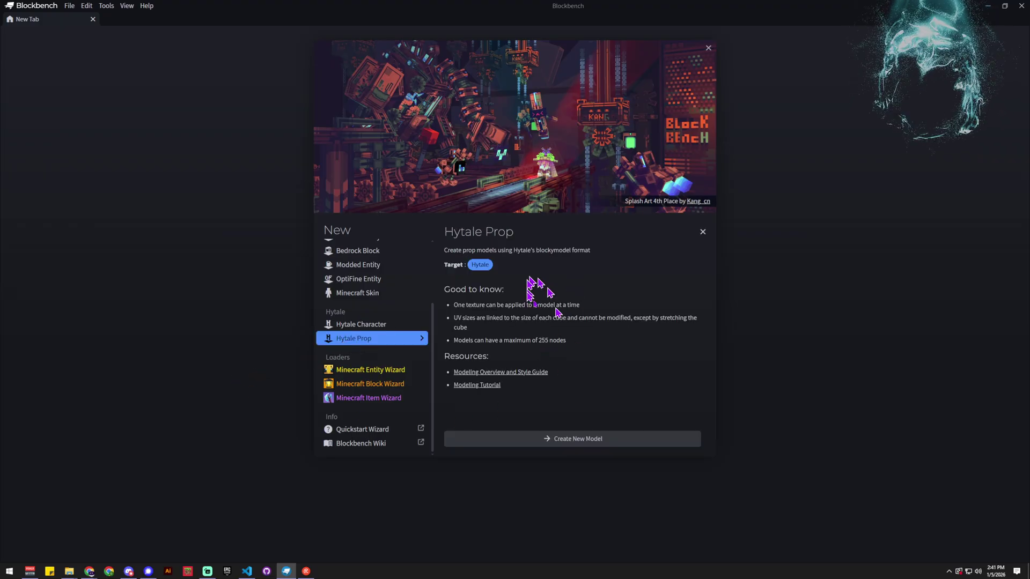
# Step: Create the new Hytale Prop model with the file name wooden_chair_a and Box UV as the default UV mode
pyautogui.click(577, 444)
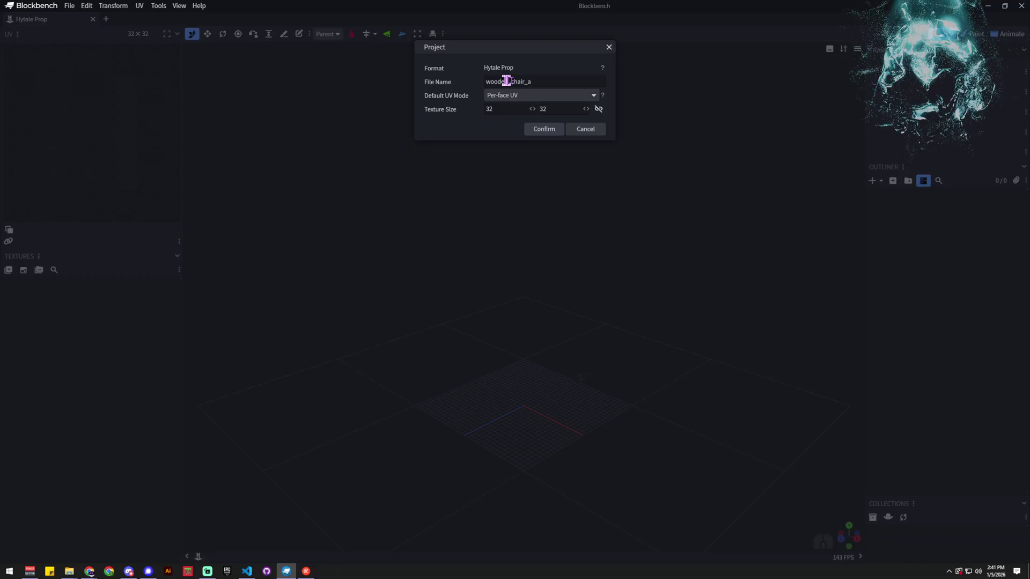
pyautogui.click(542, 96)
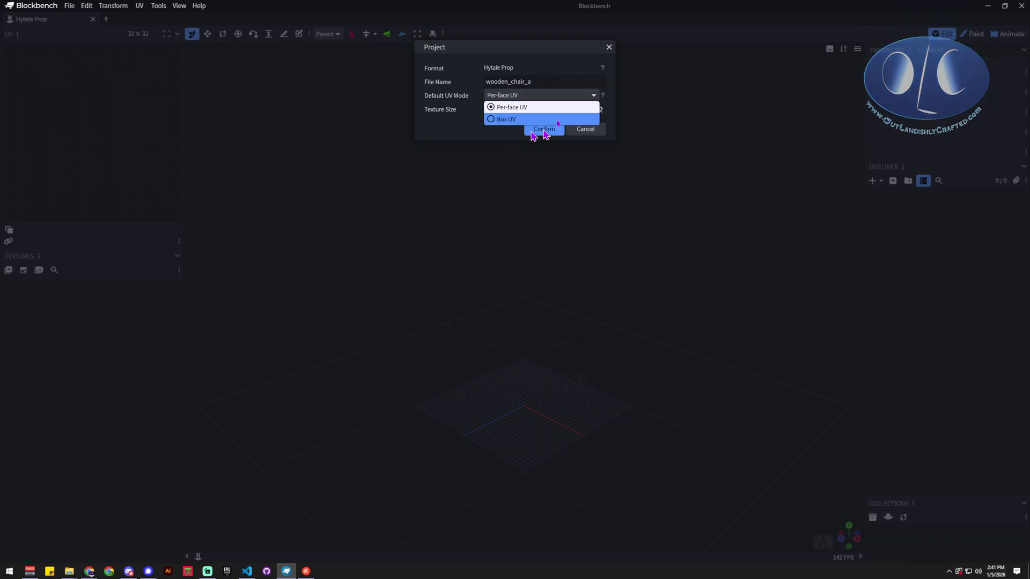
pyautogui.click(508, 119)
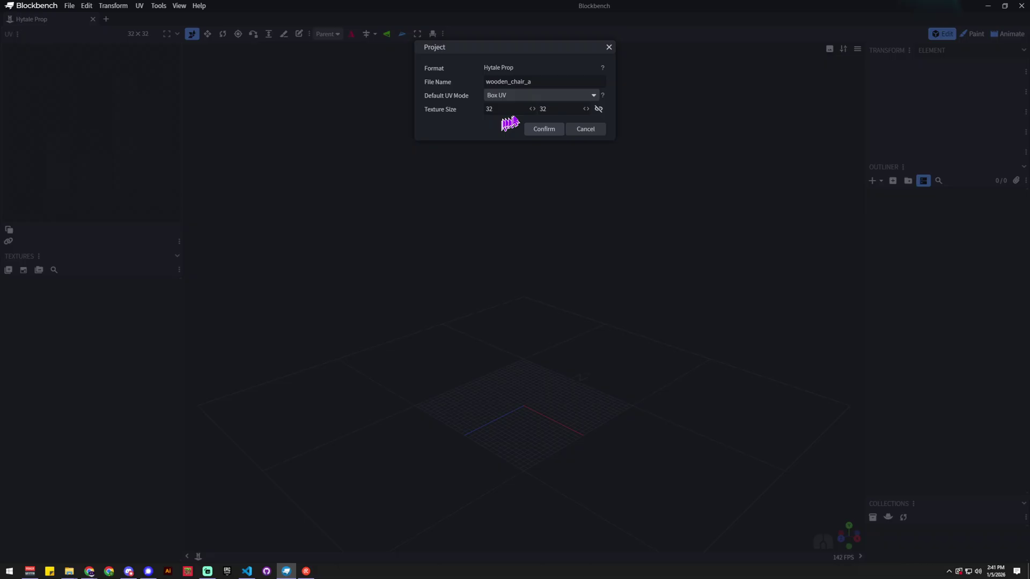
pyautogui.click(519, 95)
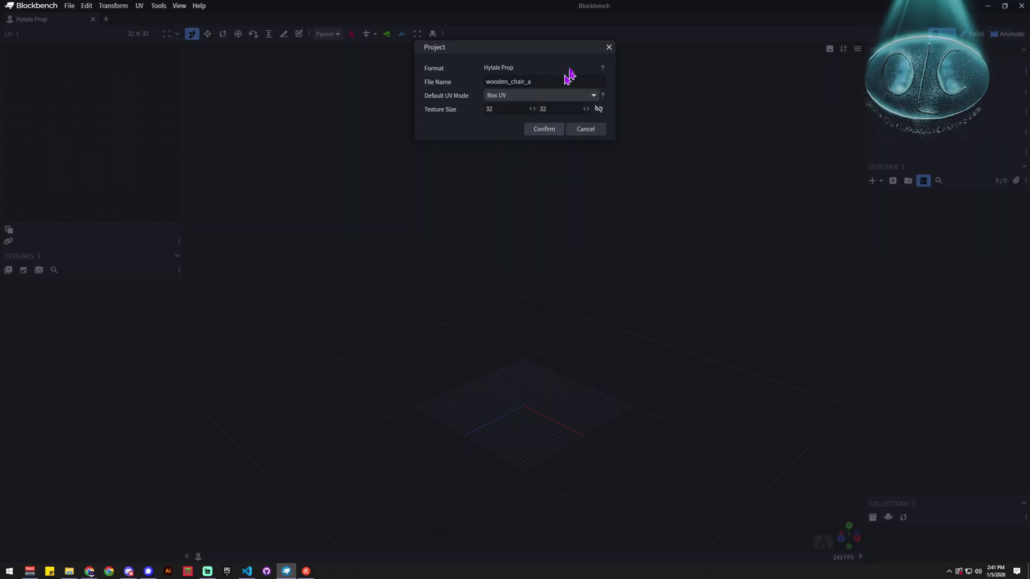
pyautogui.click(551, 130)
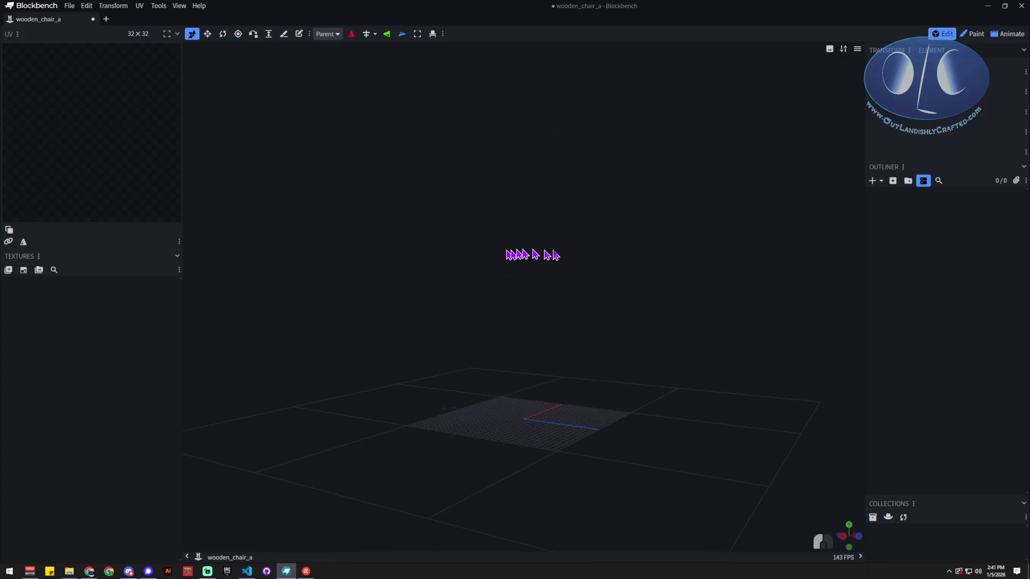
pyautogui.moveTo(517, 257); pyautogui.dragTo(599, 357)
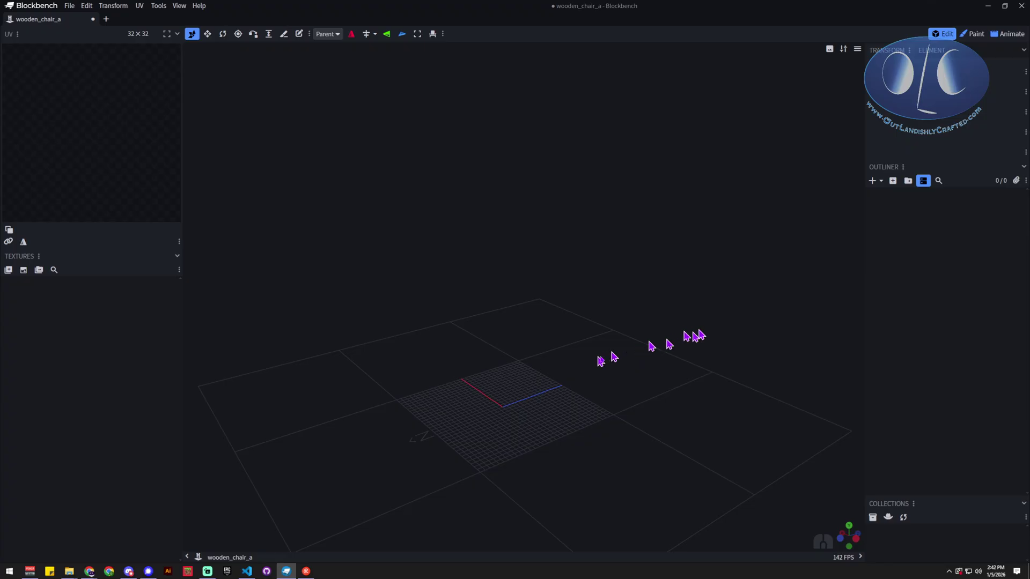
# Step: Add a group to the outliner and name it root
pyautogui.moveTo(621, 359); pyautogui.dragTo(665, 393)
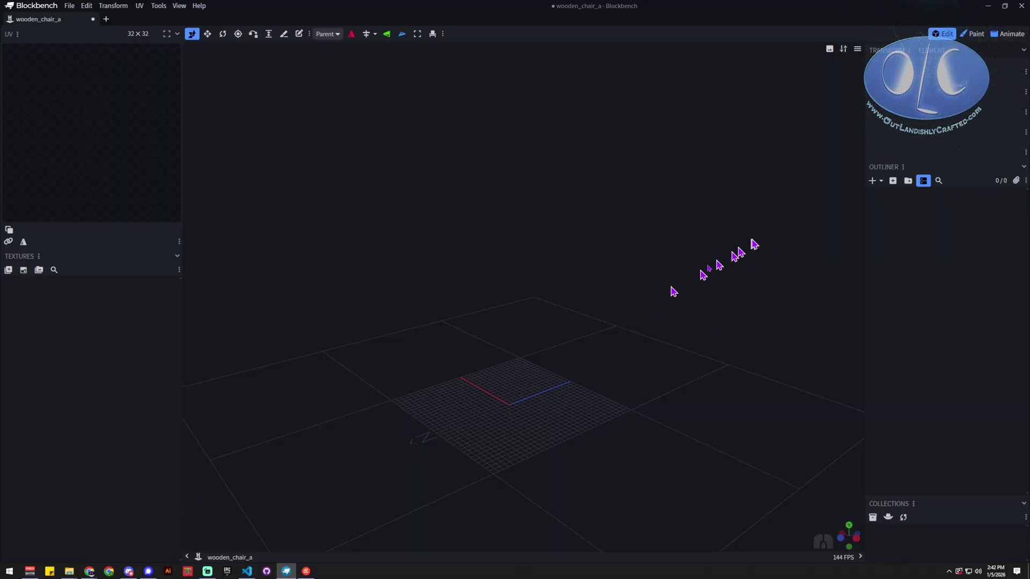
pyautogui.click(908, 181)
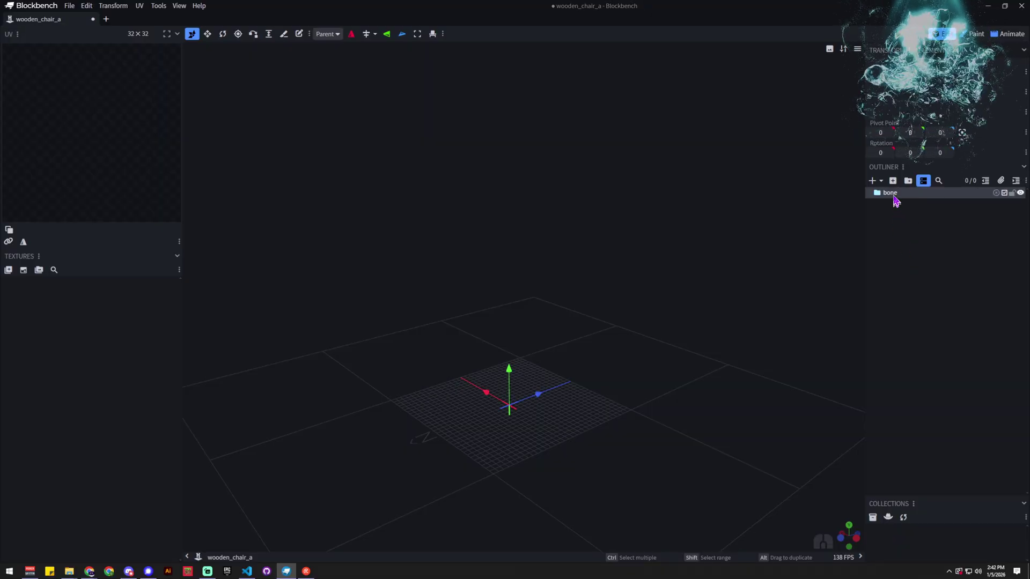
pyautogui.press('F2')
pyautogui.write('roo')
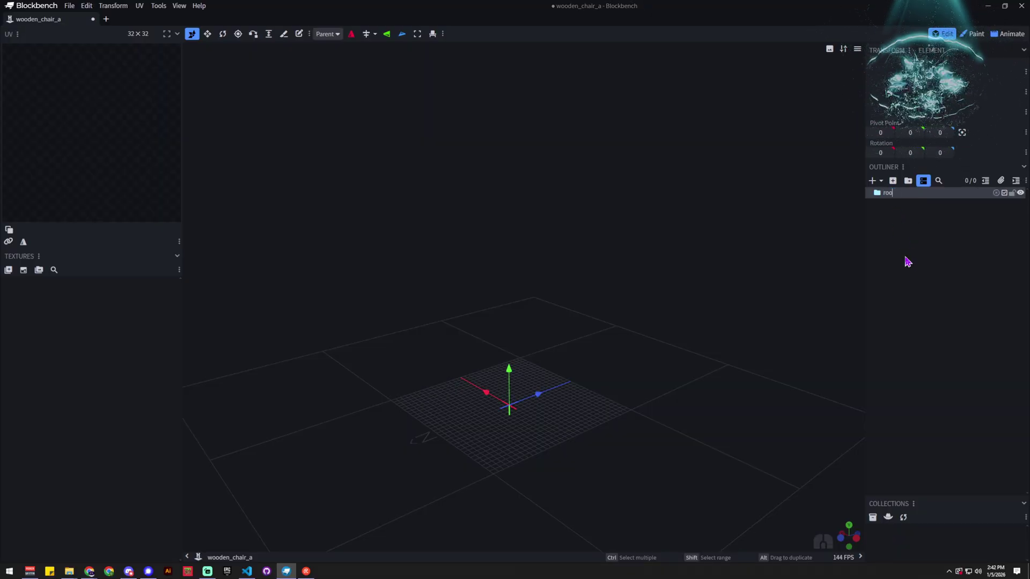
pyautogui.write('t')
pyautogui.press('Return')
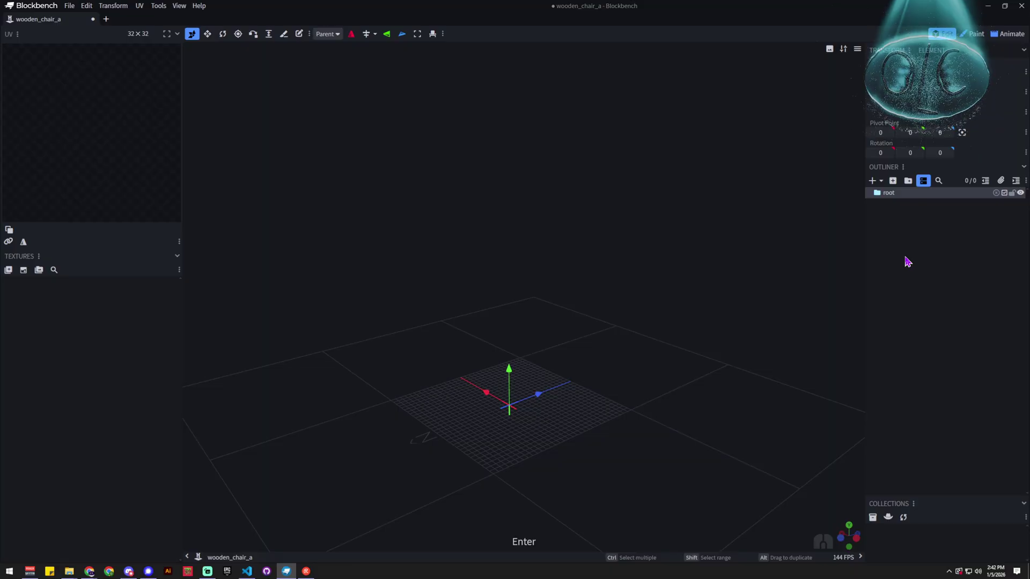
# Step: Add a cube inside the root group
pyautogui.click(892, 183)
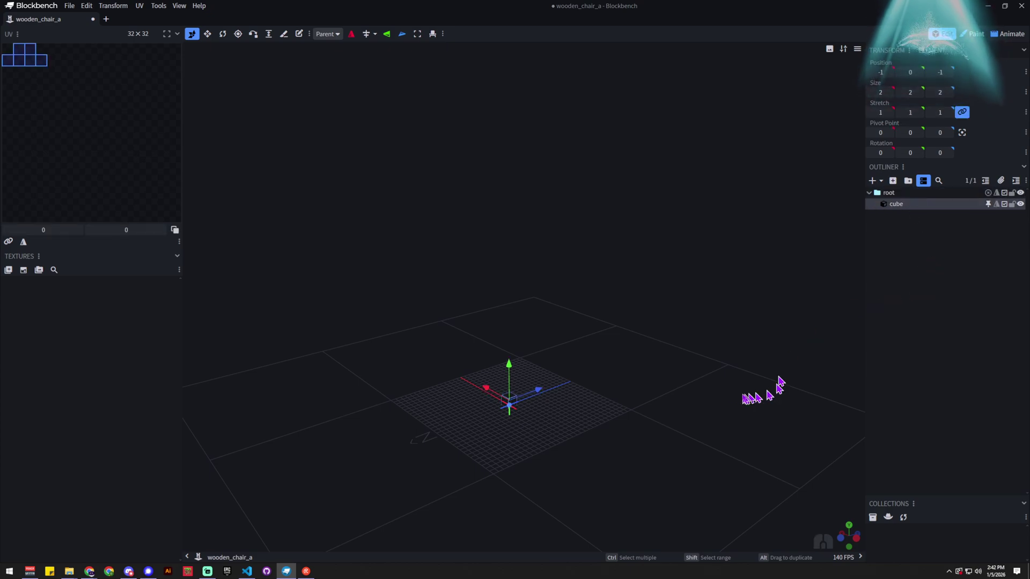
pyautogui.moveTo(759, 396); pyautogui.dragTo(625, 386)
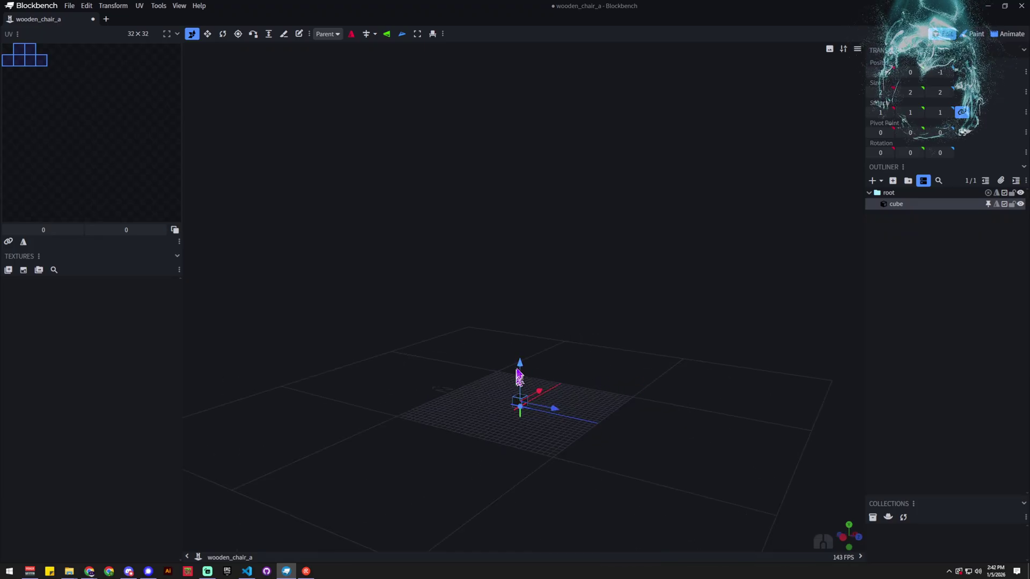
pyautogui.moveTo(521, 370); pyautogui.dragTo(529, 320)
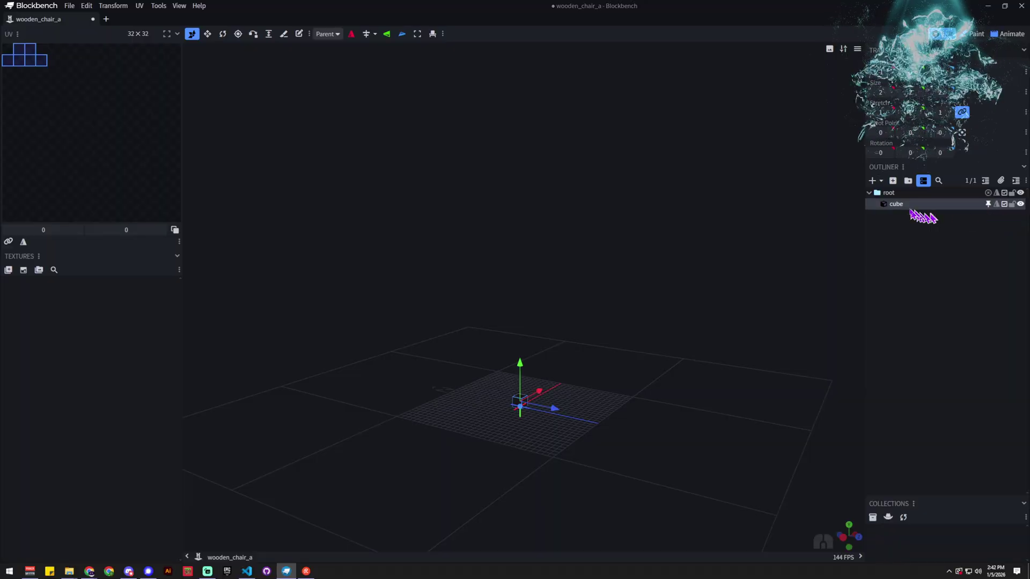
# Step: Set the cube's marker color to Yellow
pyautogui.rightClick(901, 206)
pyautogui.moveTo(935, 286)
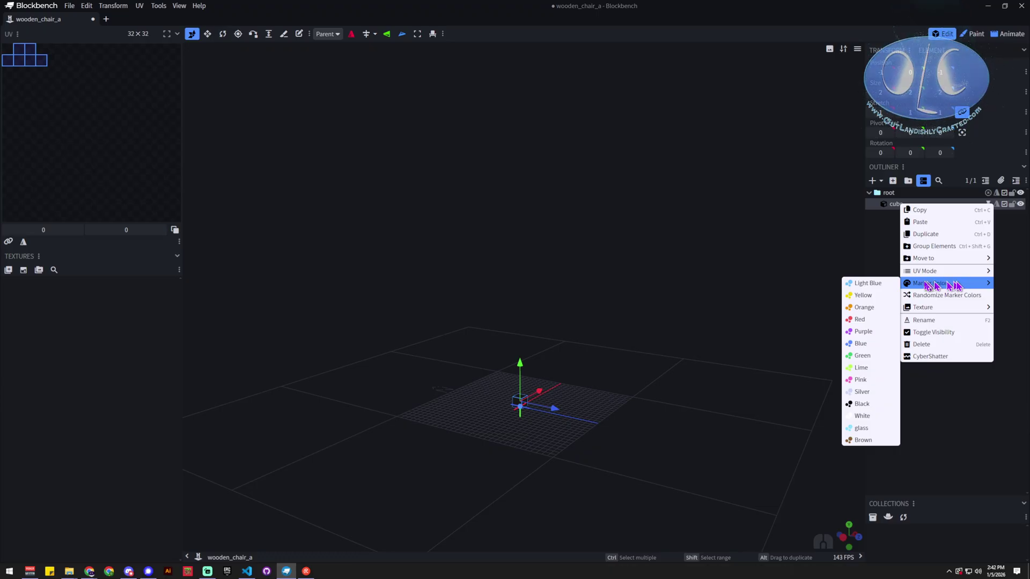
pyautogui.click(873, 296)
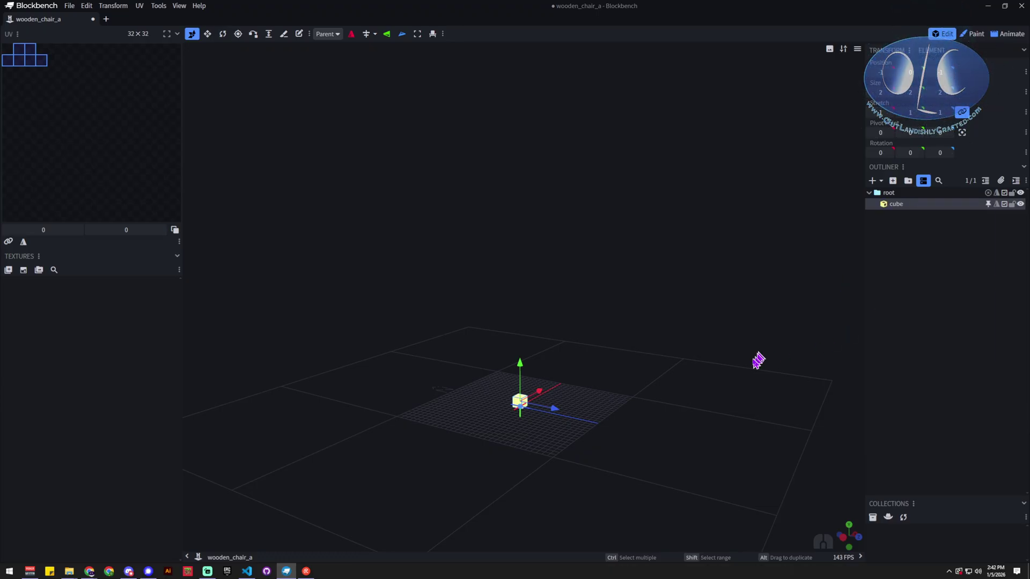
pyautogui.moveTo(758, 361); pyautogui.dragTo(639, 405)
# Step: Set the cube's marker color to Brown
pyautogui.rightClick(899, 203)
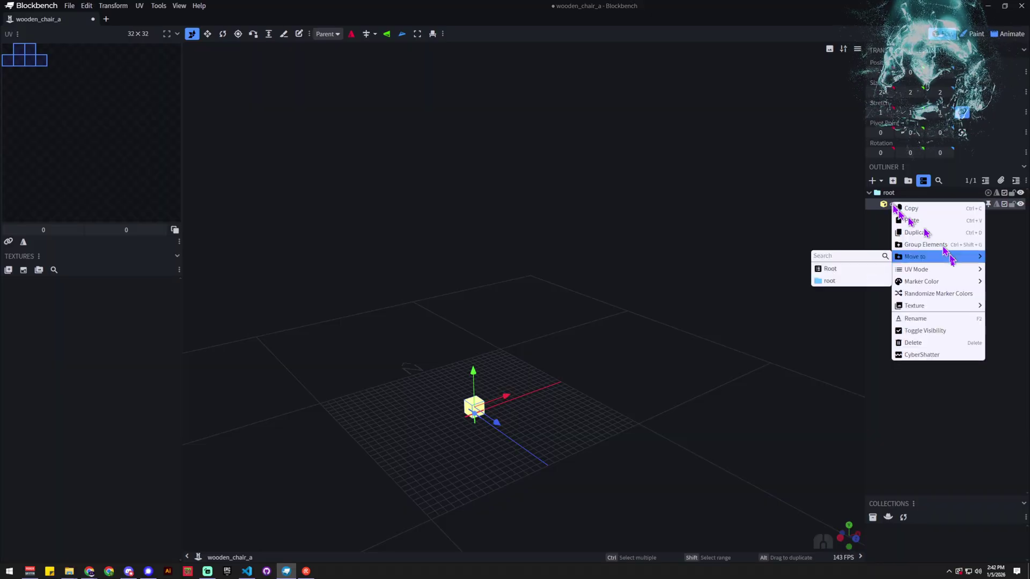
pyautogui.moveTo(947, 286)
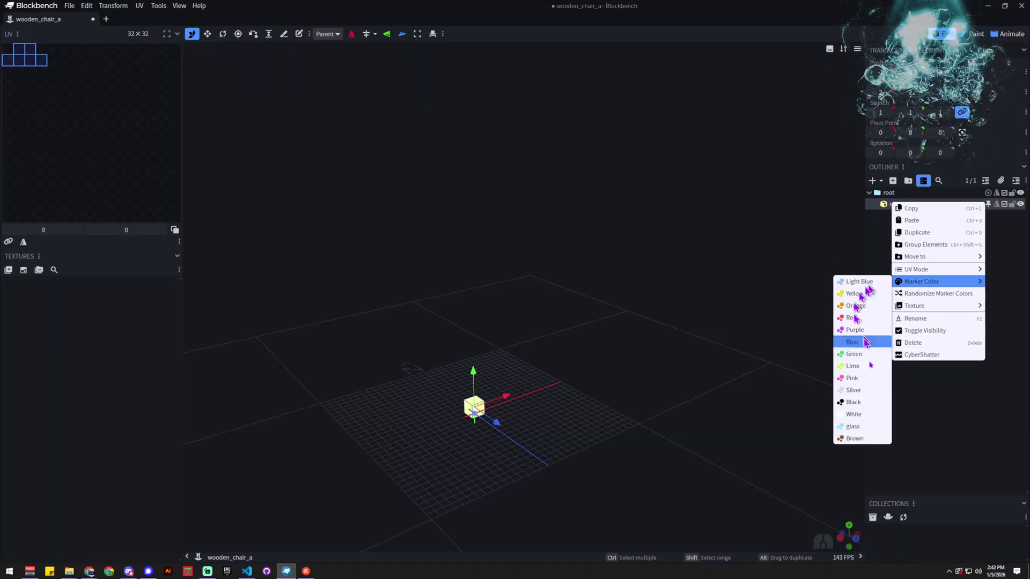
pyautogui.click(857, 438)
pyautogui.moveTo(616, 445); pyautogui.dragTo(450, 457)
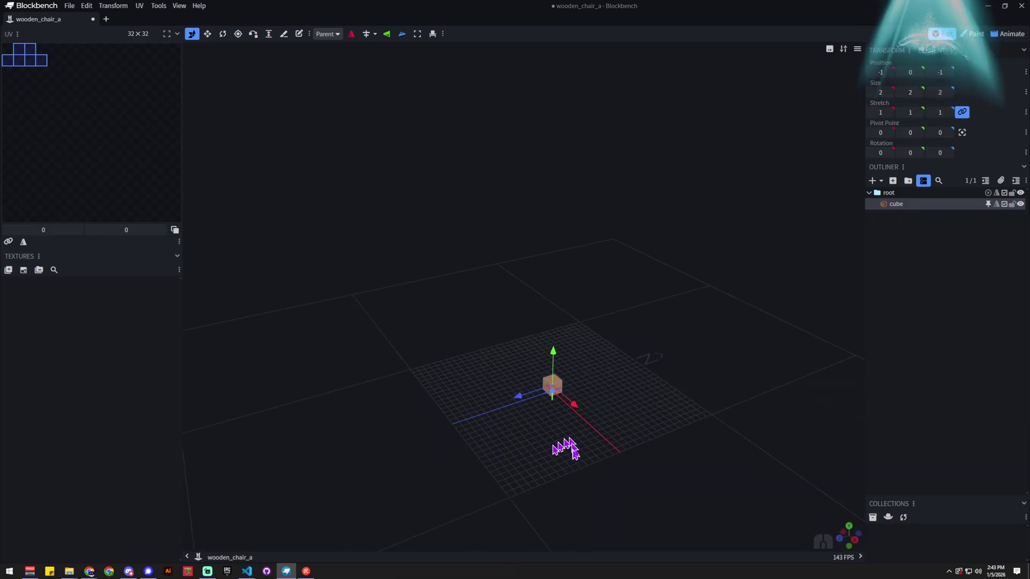
# Step: Move the cube along X and Z to the far corner of the grid, at position 9, 0, -12
pyautogui.moveTo(575, 454); pyautogui.dragTo(675, 441)
pyautogui.moveTo(530, 402); pyautogui.dragTo(550, 429)
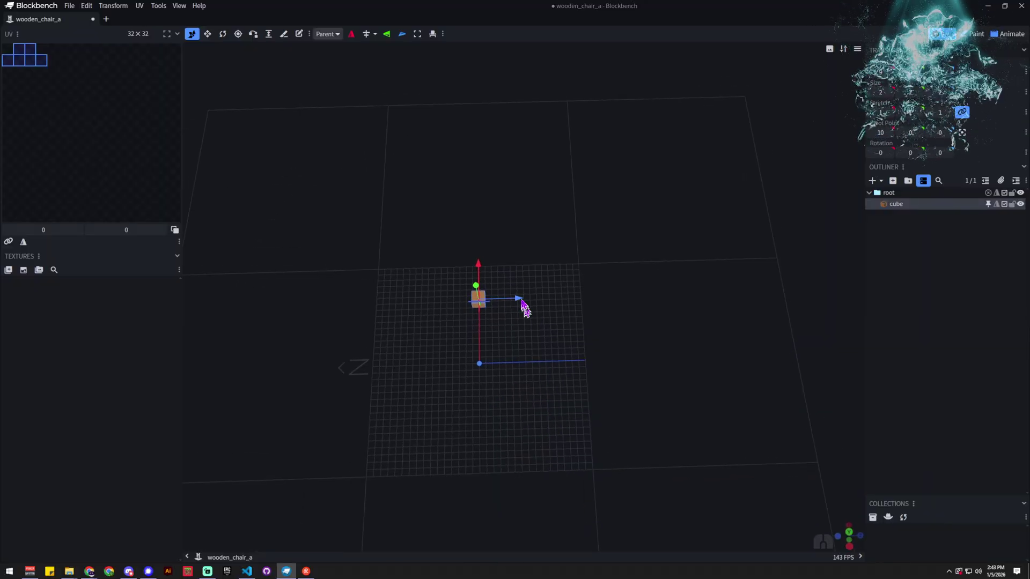
pyautogui.moveTo(524, 308); pyautogui.dragTo(474, 304)
pyautogui.moveTo(620, 239); pyautogui.dragTo(492, 132)
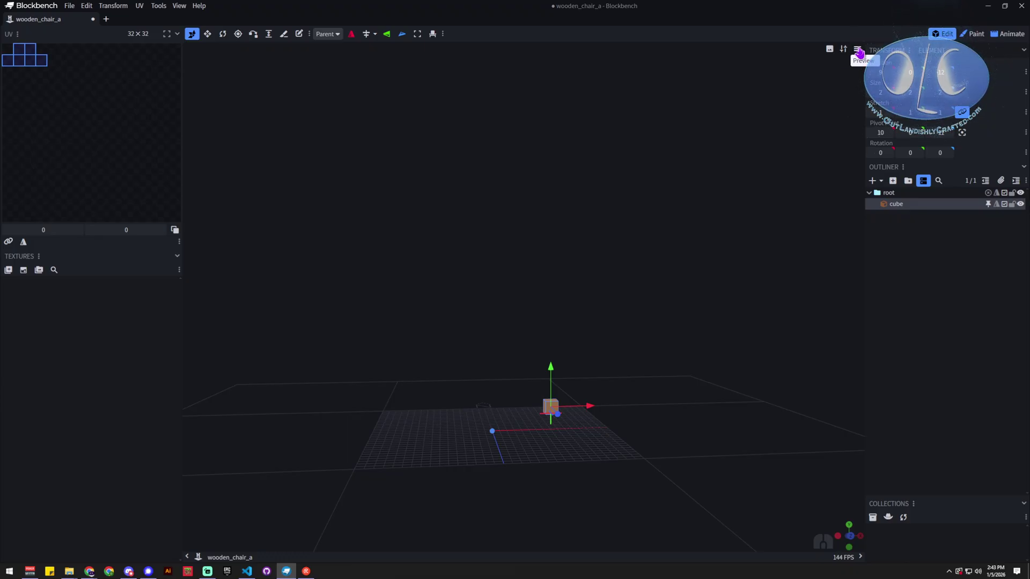
# Step: Show the Hytale Player reference figure in the preview and compare its size with the cube from several sides
pyautogui.click(842, 49)
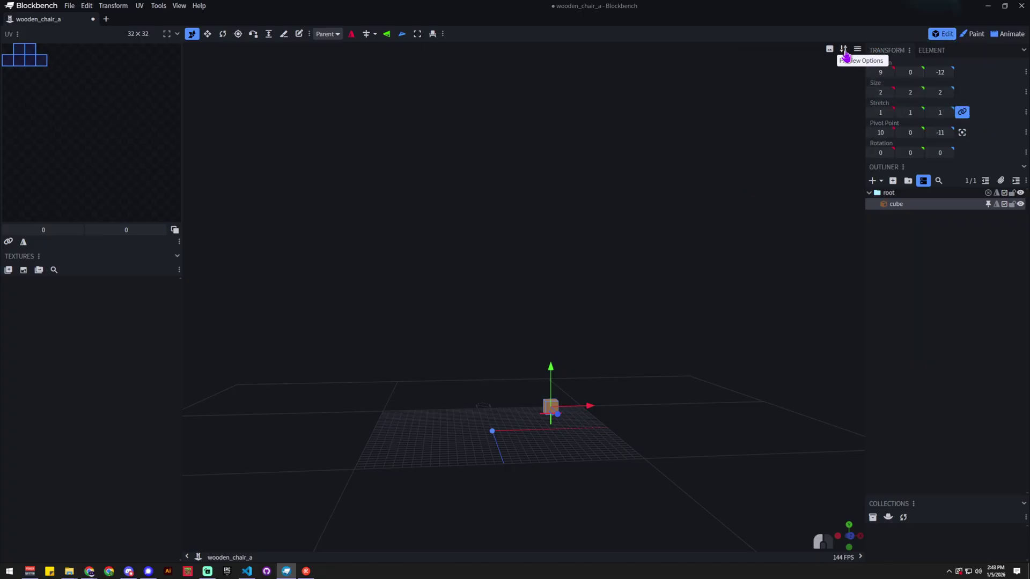
pyautogui.click(811, 172)
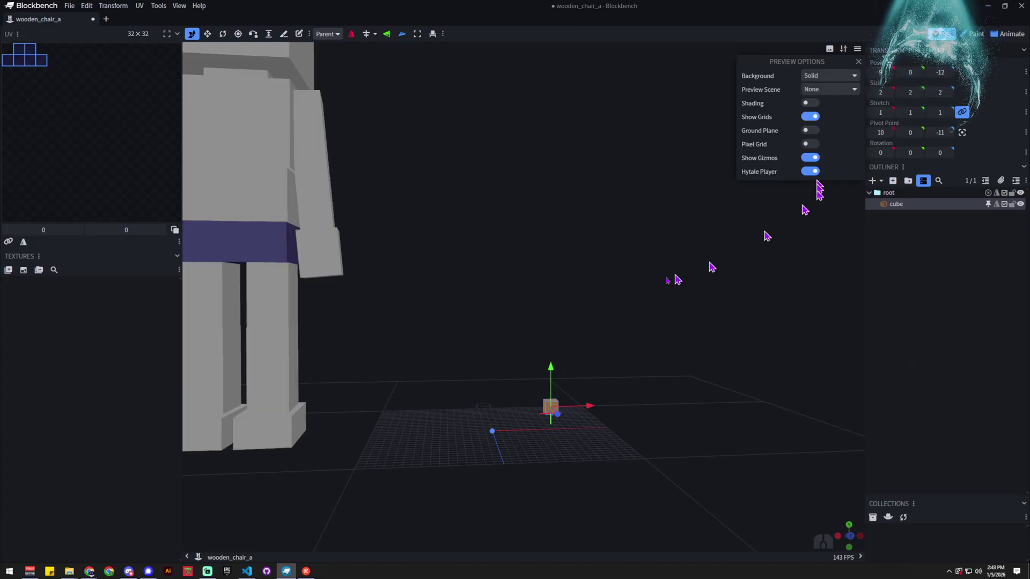
pyautogui.click(600, 199)
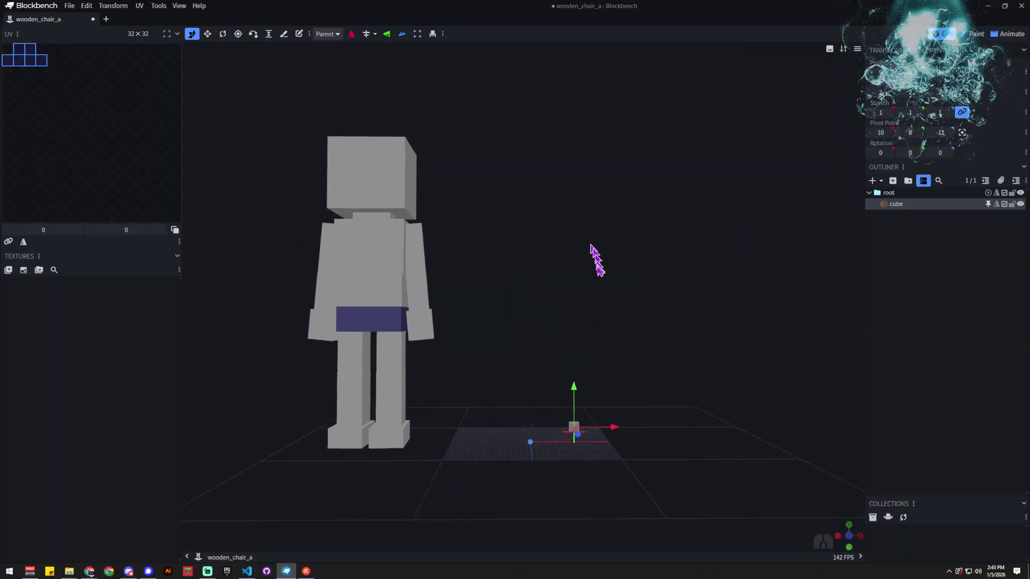
pyautogui.moveTo(595, 264)
pyautogui.mouseDown()
pyautogui.moveTo(488, 283)
pyautogui.moveTo(429, 278)
pyautogui.moveTo(602, 282)
pyautogui.mouseUp()
pyautogui.moveTo(537, 435); pyautogui.dragTo(486, 304)
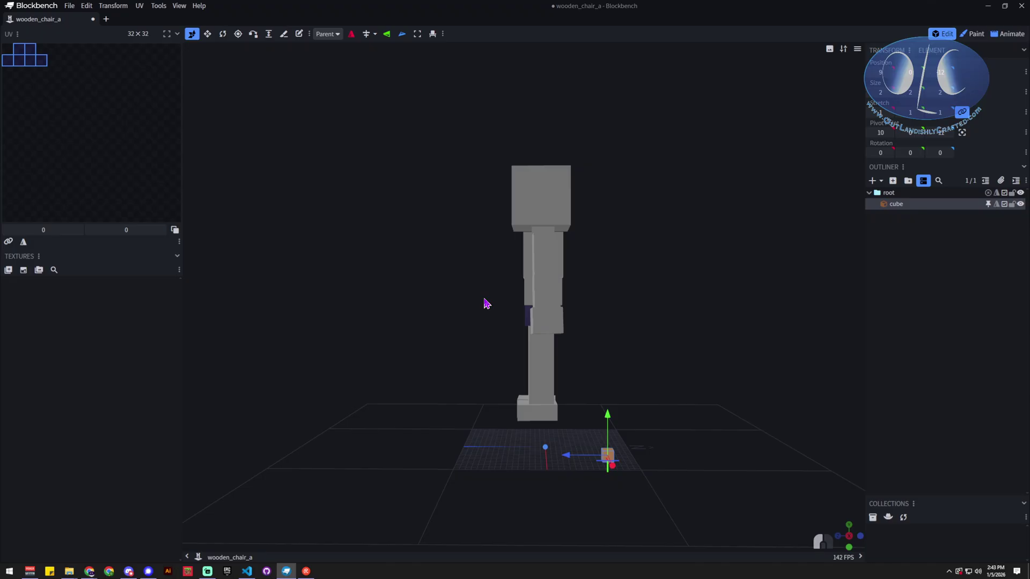
pyautogui.moveTo(489, 392); pyautogui.dragTo(676, 429)
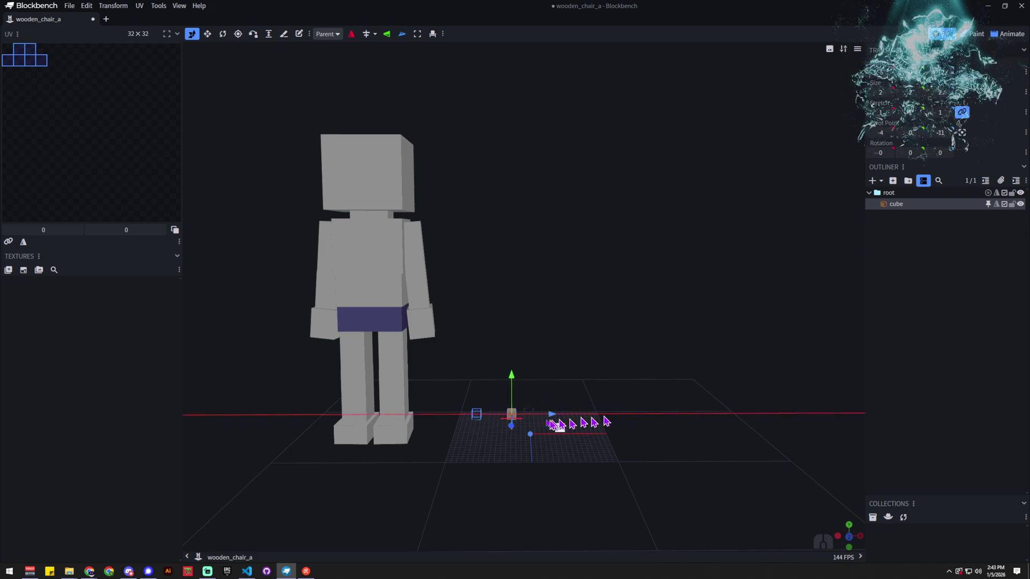
# Step: Move the cube along X to the back grid corner nearest the player figure, at position -13, 0, -12
pyautogui.moveTo(629, 426); pyautogui.dragTo(449, 416)
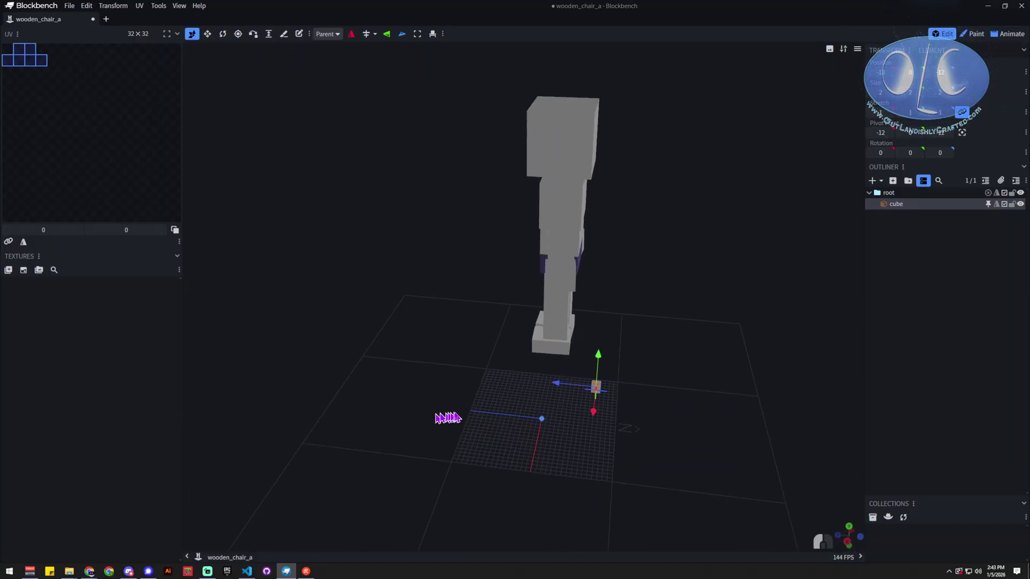
pyautogui.moveTo(552, 388); pyautogui.dragTo(485, 390)
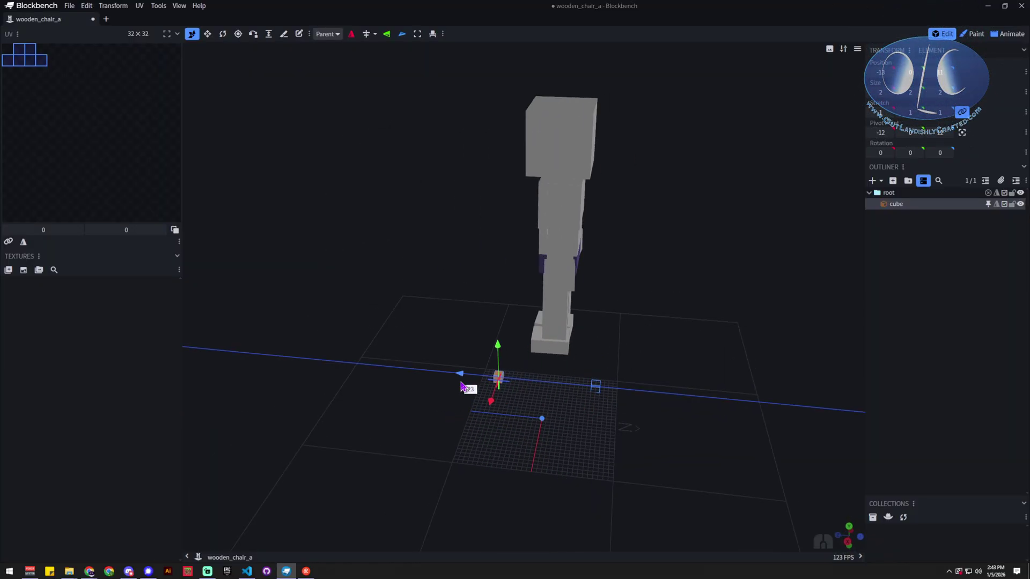
pyautogui.moveTo(557, 388); pyautogui.dragTo(606, 405)
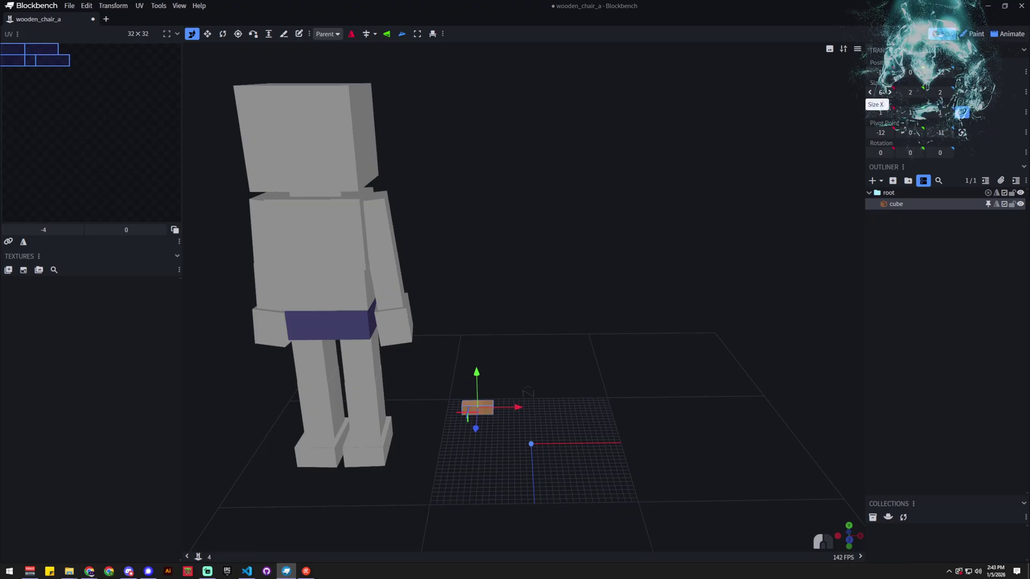
# Step: Stretch the cube's X size to 26 and reset it to 2
pyautogui.moveTo(880, 92); pyautogui.dragTo(933, 92)
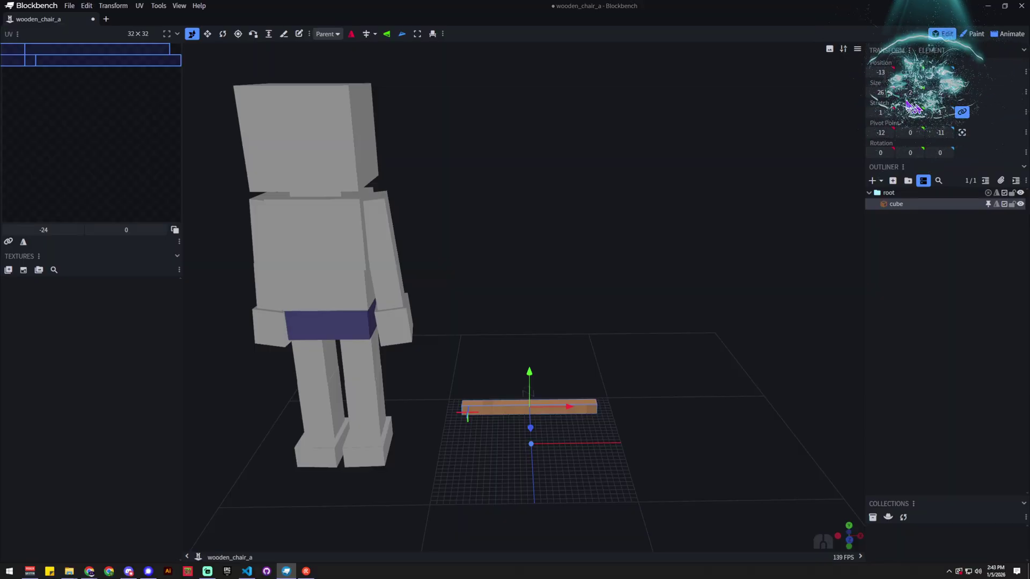
pyautogui.moveTo(911, 92)
pyautogui.mouseDown()
pyautogui.moveTo(936, 92)
pyautogui.moveTo(910, 92)
pyautogui.mouseUp()
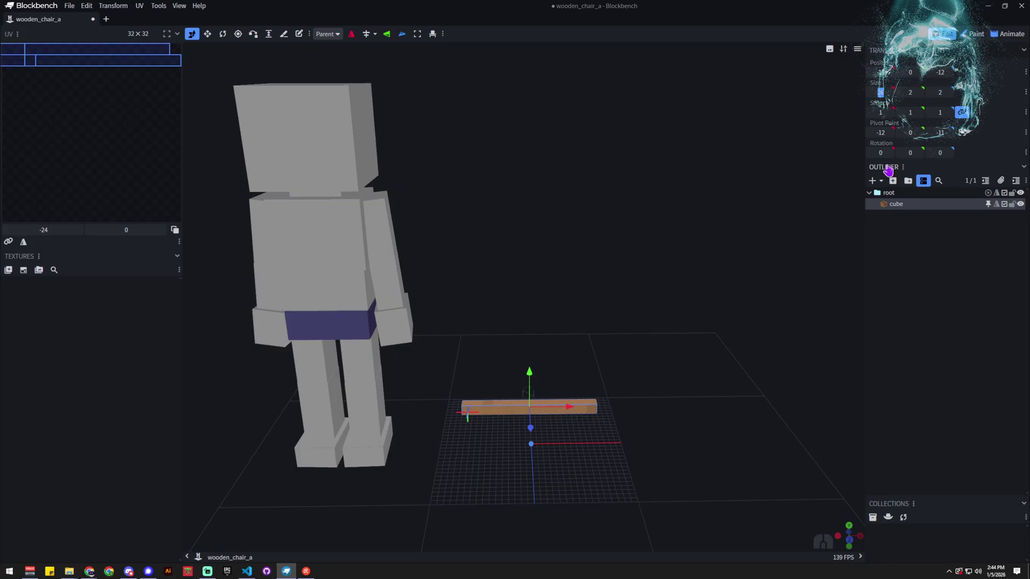
pyautogui.write('2')
pyautogui.press('Return')
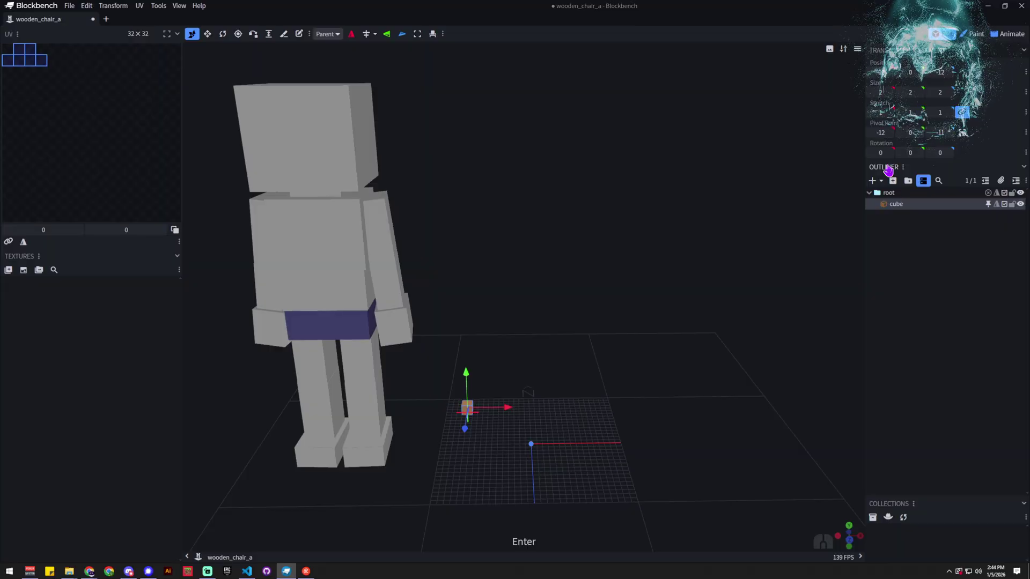
# Step: Use the Resize tool to stretch the cube upward into a thin post reaching about the player figure's waist
pyautogui.click(207, 36)
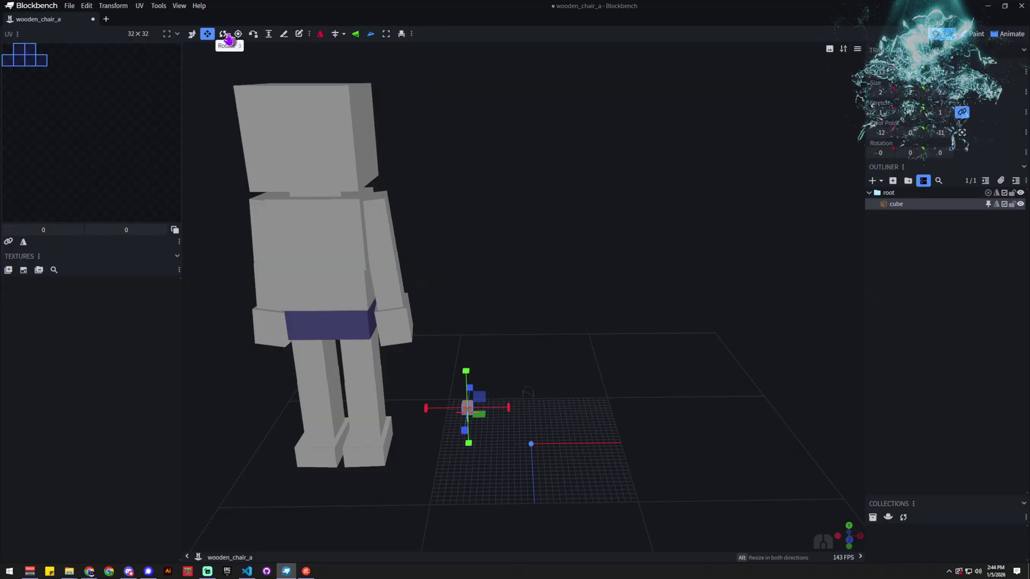
pyautogui.click(223, 33)
pyautogui.click(207, 34)
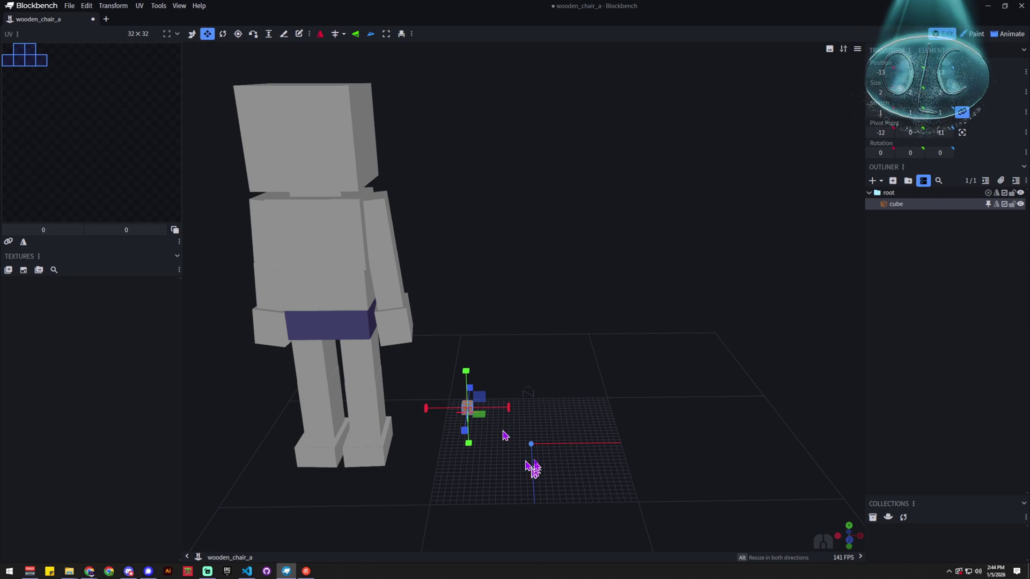
pyautogui.moveTo(509, 414); pyautogui.dragTo(606, 405)
pyautogui.moveTo(522, 370); pyautogui.dragTo(527, 285)
pyautogui.moveTo(521, 337); pyautogui.dragTo(531, 370)
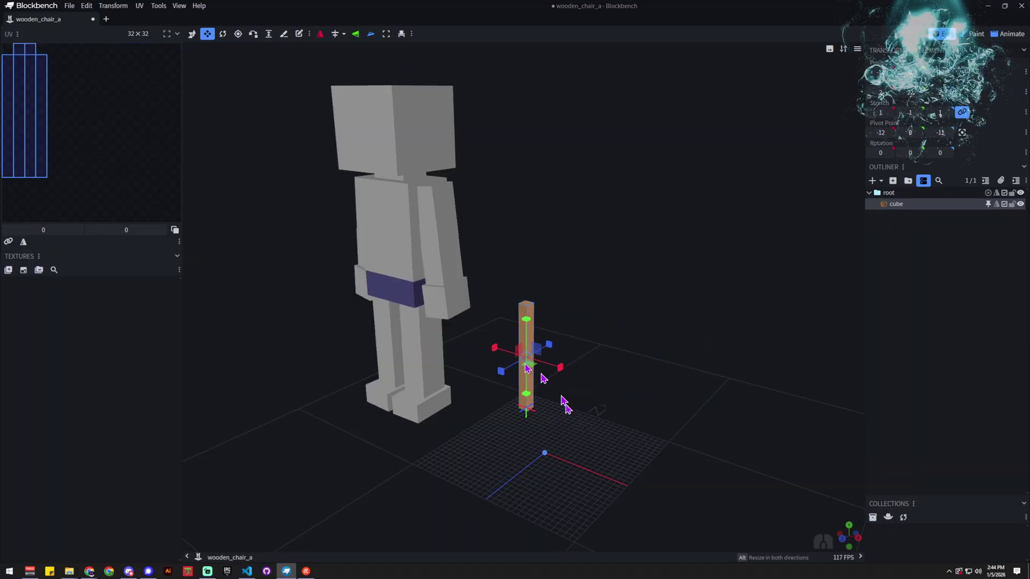
# Step: Extend the post upward to a height of 46
pyautogui.moveTo(567, 402); pyautogui.dragTo(644, 451)
pyautogui.moveTo(514, 397)
pyautogui.mouseDown()
pyautogui.moveTo(708, 417)
pyautogui.moveTo(523, 403)
pyautogui.mouseUp()
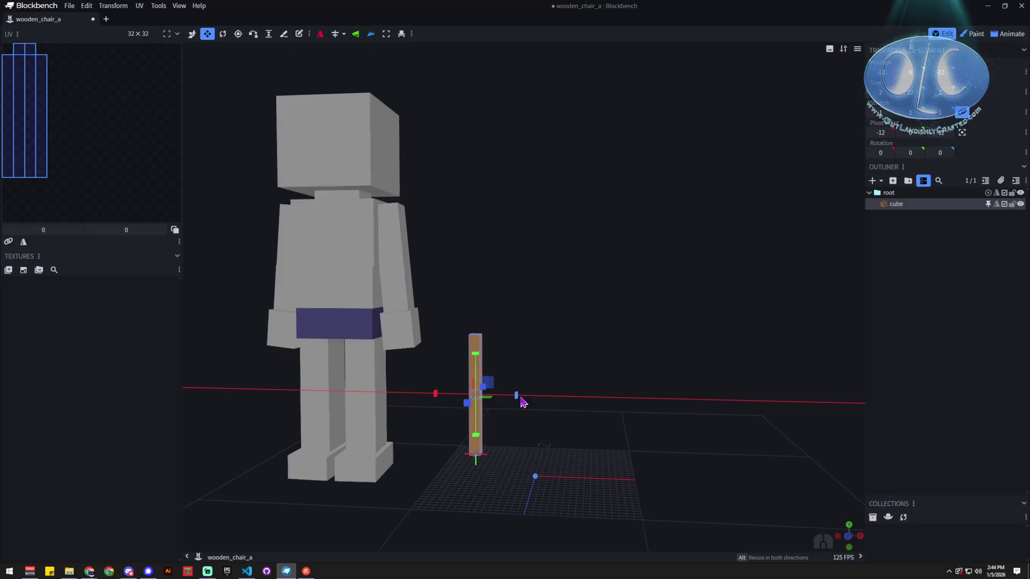
pyautogui.moveTo(475, 433); pyautogui.dragTo(519, 470)
pyautogui.moveTo(456, 413); pyautogui.dragTo(453, 164)
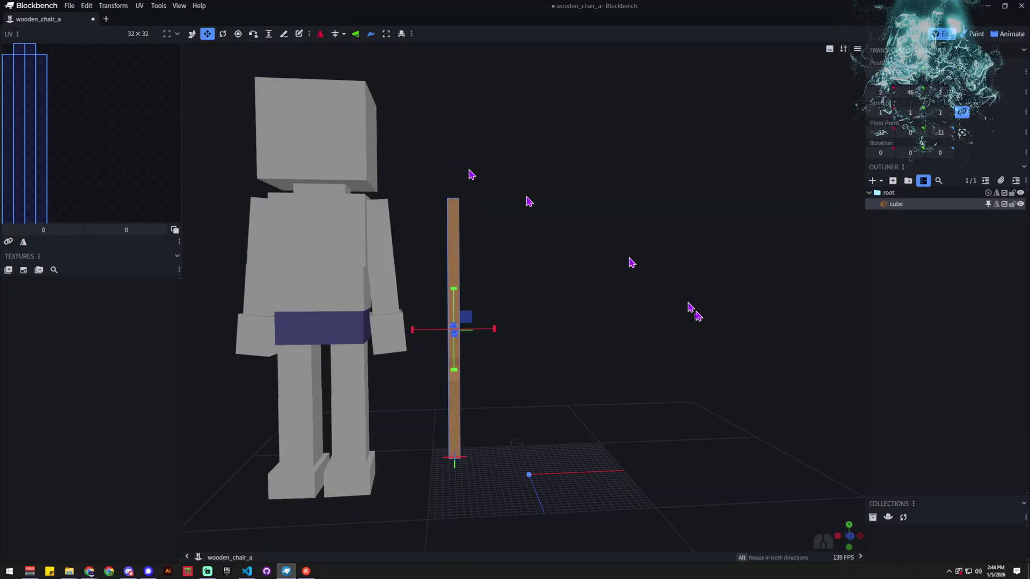
# Step: Thicken the post to a size of 4 along both X and Z
pyautogui.moveTo(694, 310); pyautogui.dragTo(680, 333)
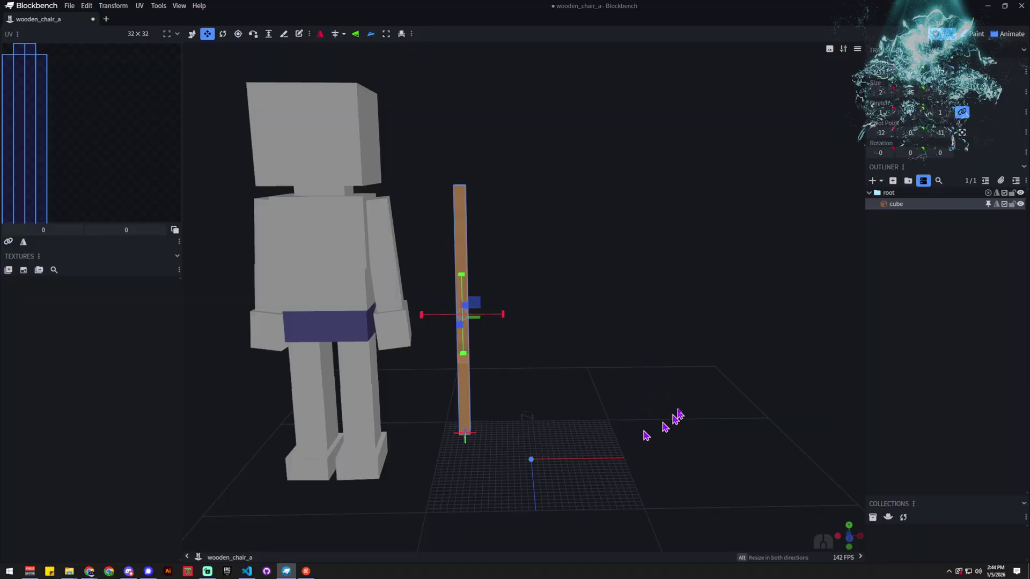
pyautogui.moveTo(679, 413); pyautogui.dragTo(540, 383)
pyautogui.moveTo(551, 292); pyautogui.dragTo(561, 297)
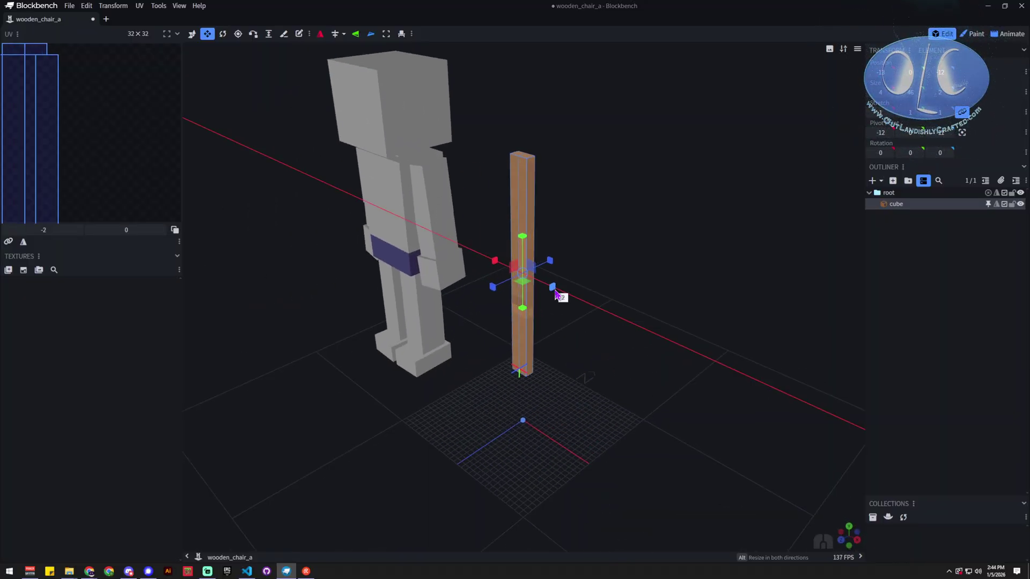
pyautogui.moveTo(494, 292); pyautogui.dragTo(569, 351)
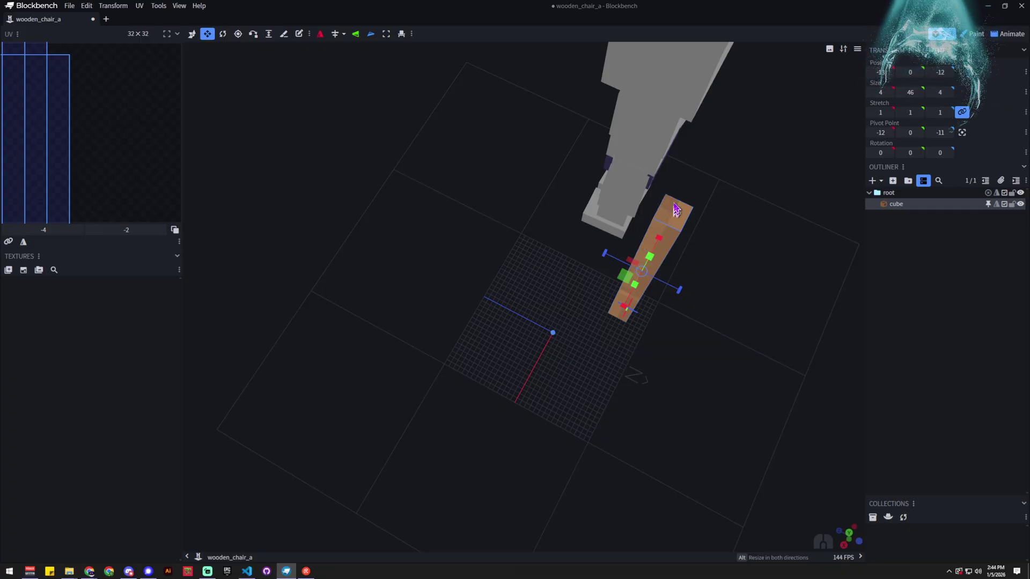
# Step: Duplicate the post twice and space the copies along X, one at the opposite back corner and one midway between them
pyautogui.moveTo(719, 361); pyautogui.dragTo(728, 306)
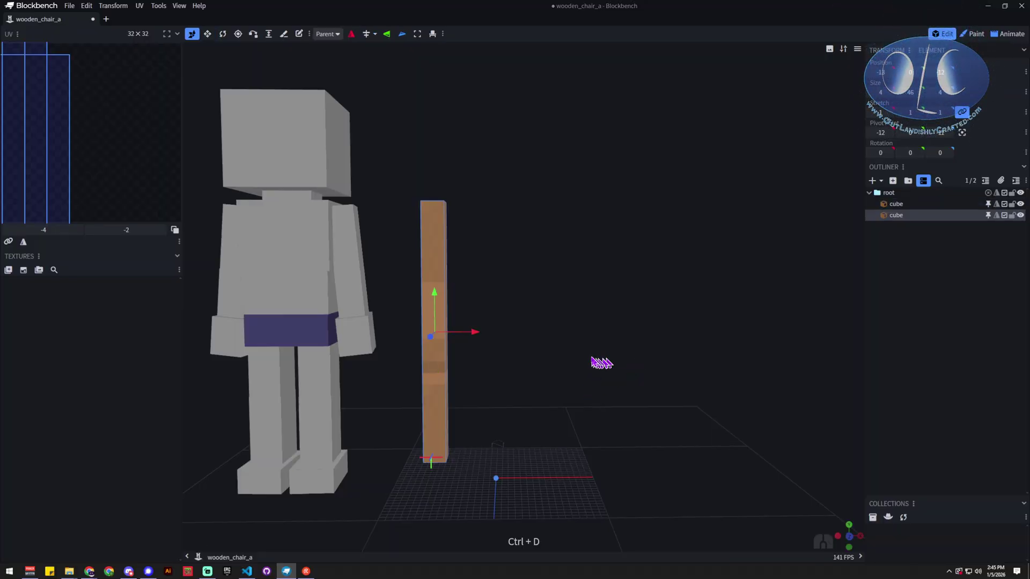
pyautogui.moveTo(483, 325); pyautogui.dragTo(535, 325)
pyautogui.hotkey('ctrl', 'd')
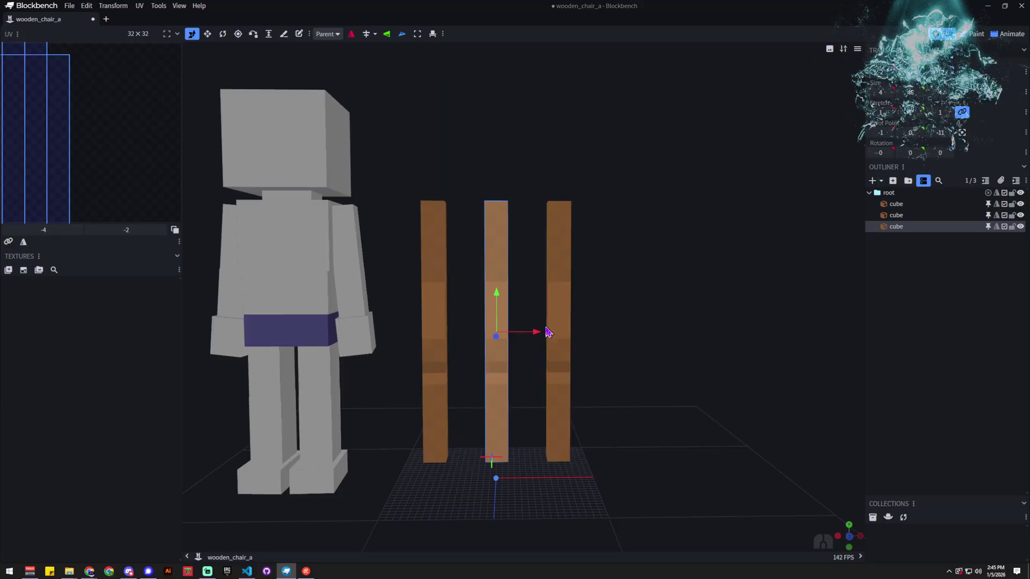
# Step: Delete the middle post standing between the two back corner posts
pyautogui.press('Delete')
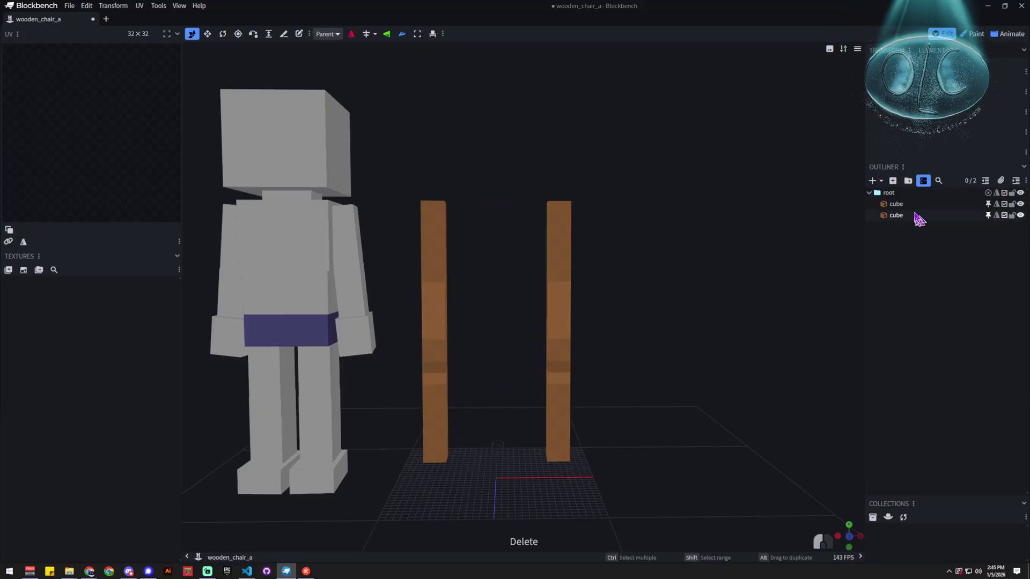
# Step: Try duplicating the positive-X corner post and sliding the copy along X towards the other post, and delete that copy
pyautogui.click(912, 216)
pyautogui.rightClick(912, 216)
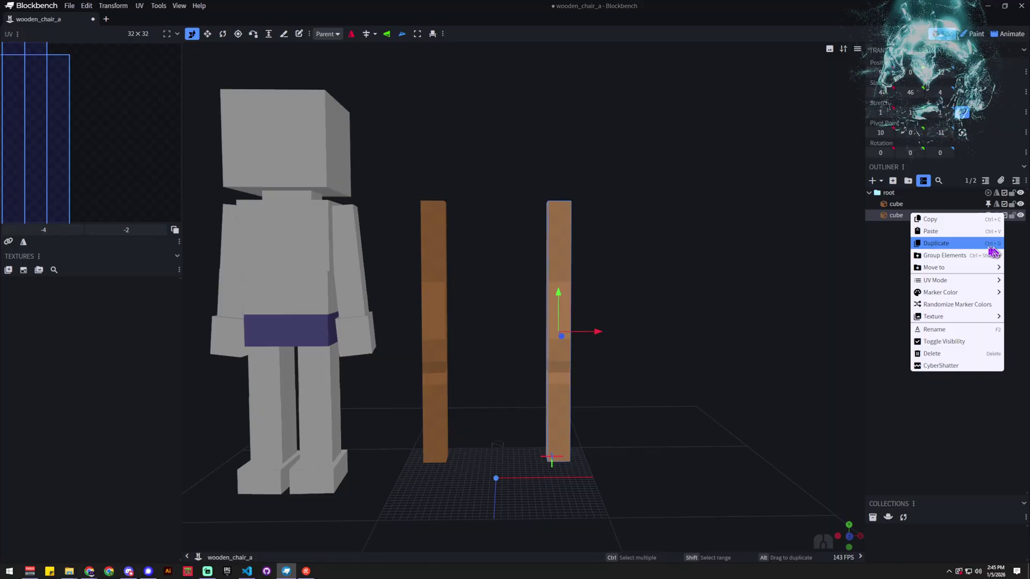
pyautogui.rightClick(573, 263)
pyautogui.rightClick(568, 259)
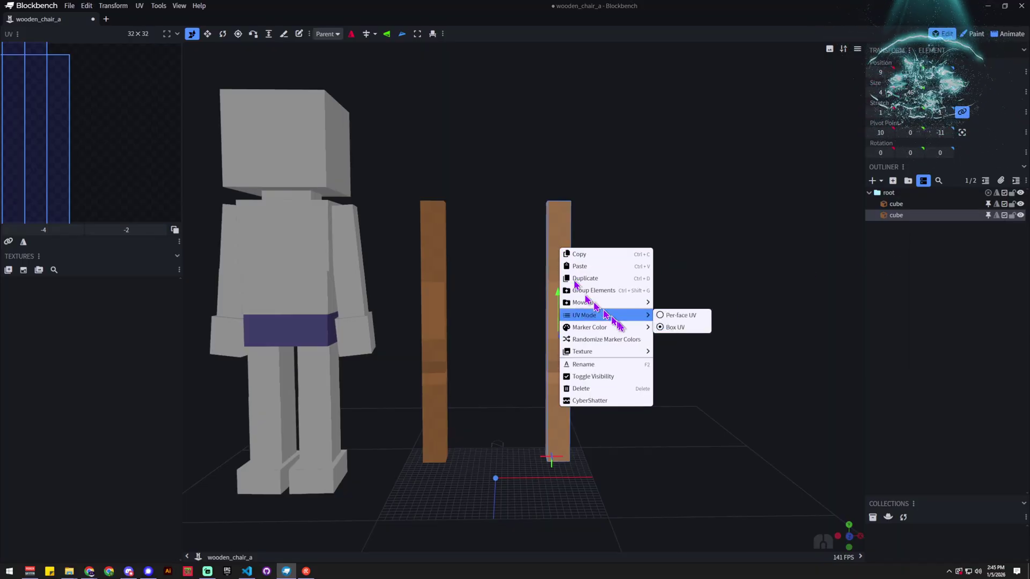
pyautogui.click(596, 285)
pyautogui.moveTo(598, 335); pyautogui.dragTo(528, 333)
pyautogui.press('Delete')
# Step: Replace the positive-X back post with a duplicate of the remaining post, moved along X to position 9
pyautogui.click(568, 327)
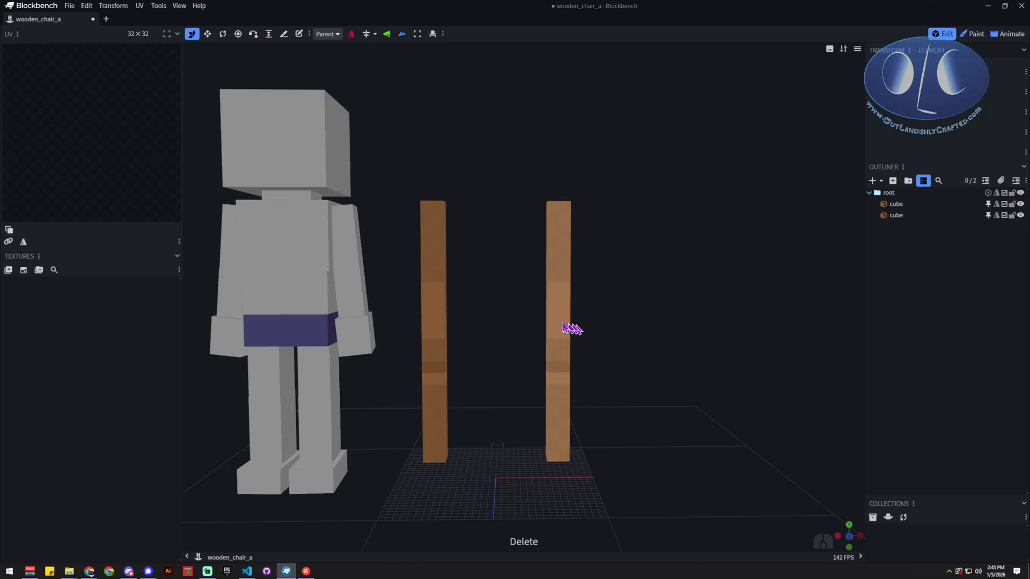
pyautogui.press('Delete')
pyautogui.click(446, 315)
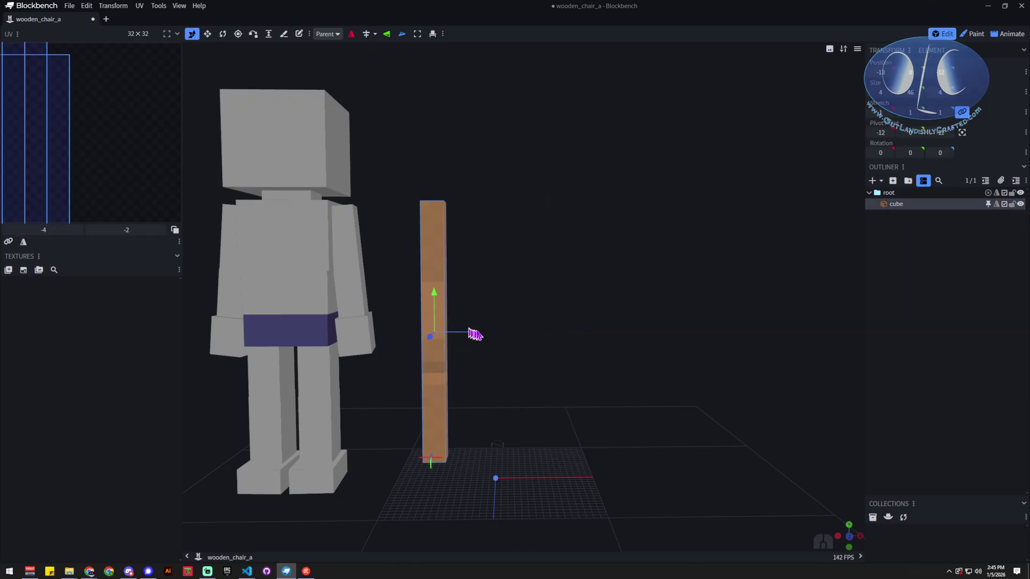
pyautogui.moveTo(475, 335); pyautogui.dragTo(480, 338)
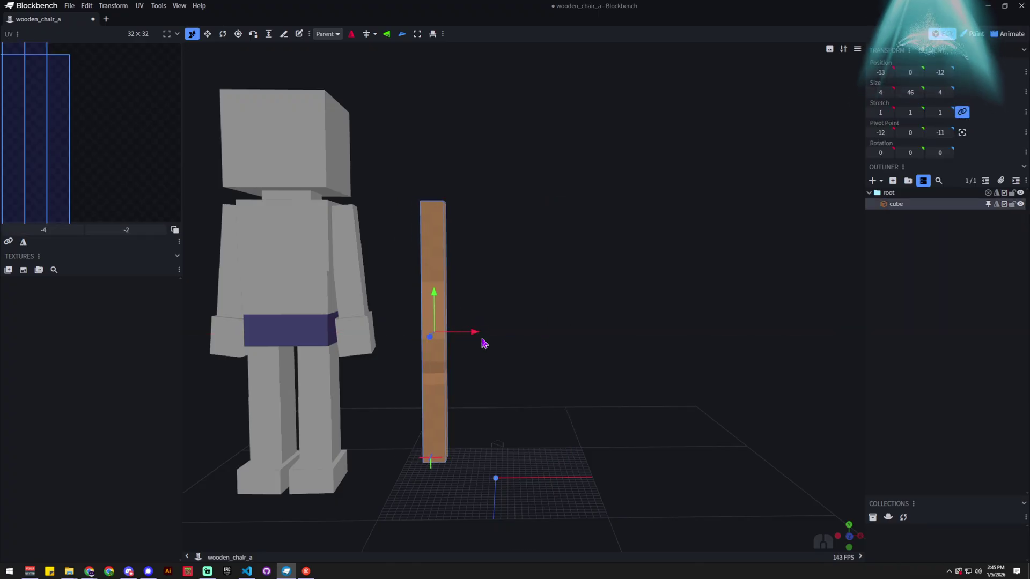
pyautogui.rightClick(439, 258)
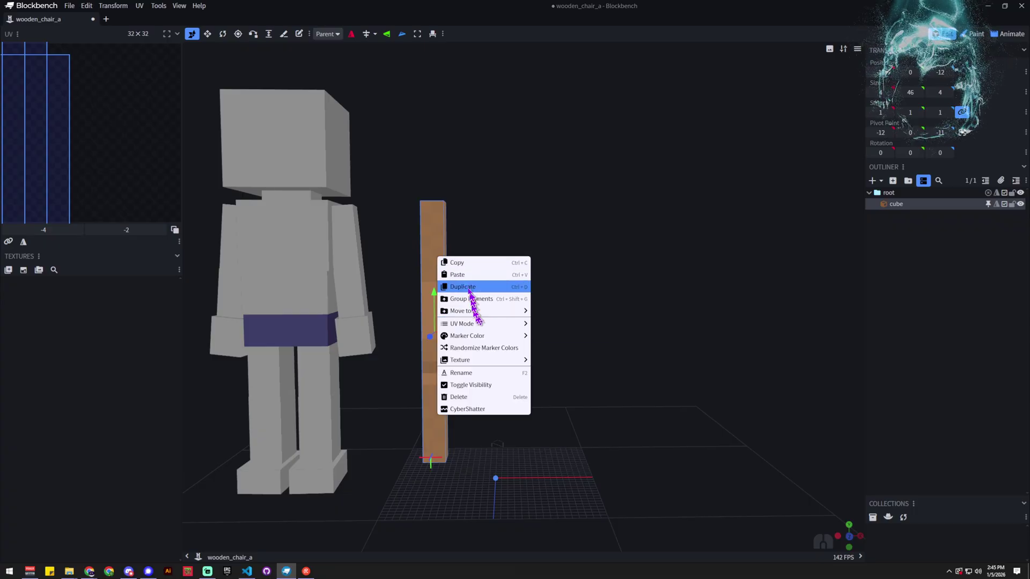
pyautogui.click(462, 287)
pyautogui.moveTo(467, 334); pyautogui.dragTo(596, 345)
# Step: Select both back posts together and duplicate the pair
pyautogui.moveTo(670, 436); pyautogui.dragTo(563, 460)
pyautogui.keyDown('ctrl'); pyautogui.click(556, 436); pyautogui.keyUp('ctrl')
pyautogui.moveTo(697, 489); pyautogui.dragTo(674, 467)
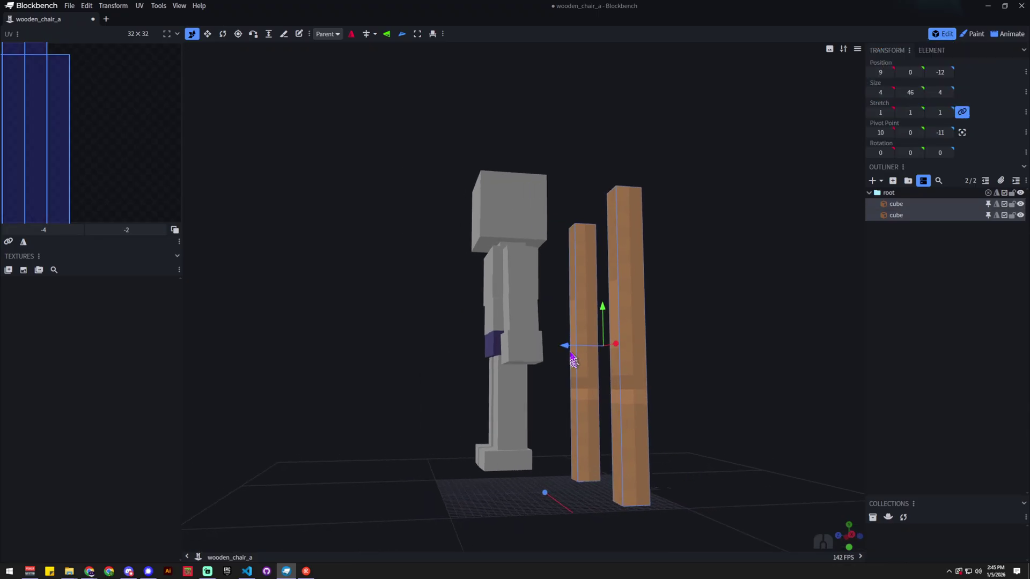
pyautogui.moveTo(610, 414); pyautogui.dragTo(679, 446)
pyautogui.click(641, 447)
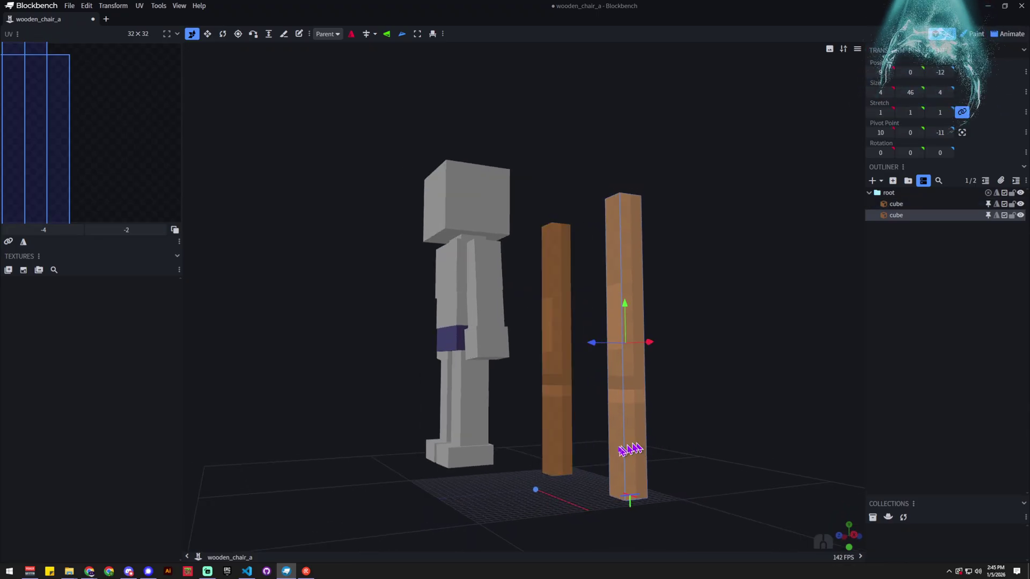
pyautogui.keyDown('ctrl'); pyautogui.click(562, 419); pyautogui.keyUp('ctrl')
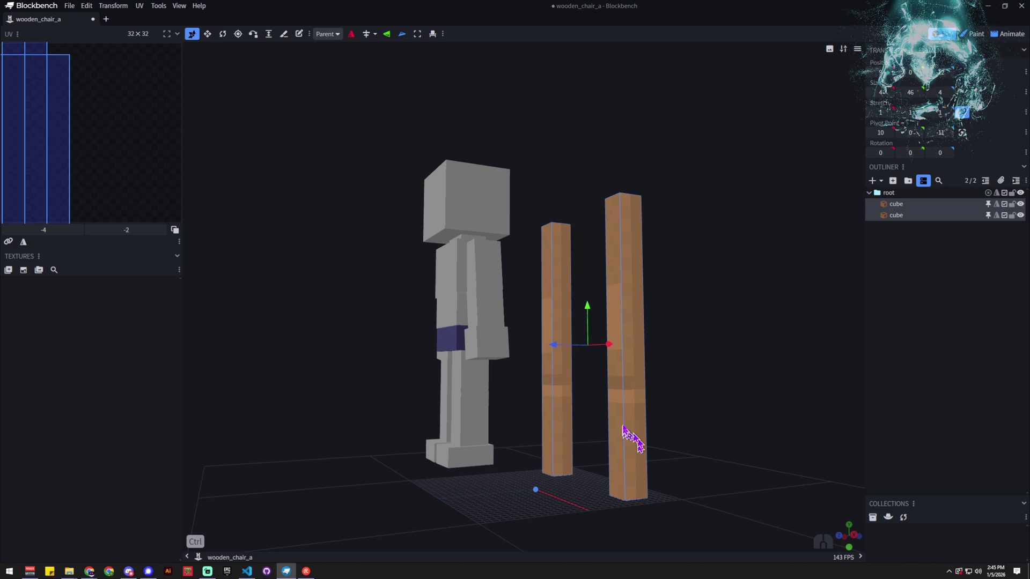
pyautogui.moveTo(678, 398)
pyautogui.mouseDown()
pyautogui.moveTo(690, 395)
pyautogui.moveTo(672, 403)
pyautogui.mouseUp()
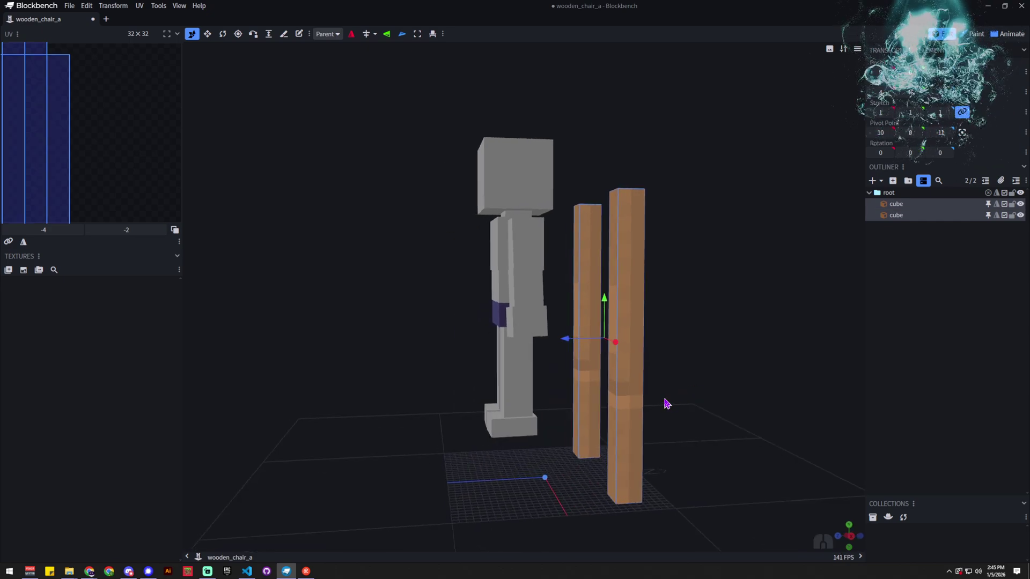
pyautogui.hotkey('ctrl', 'd')
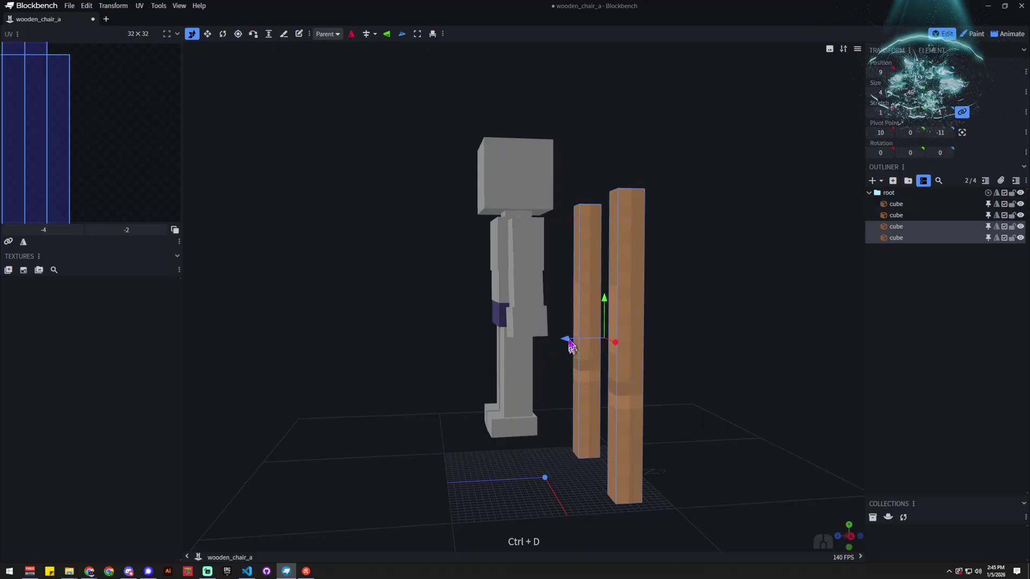
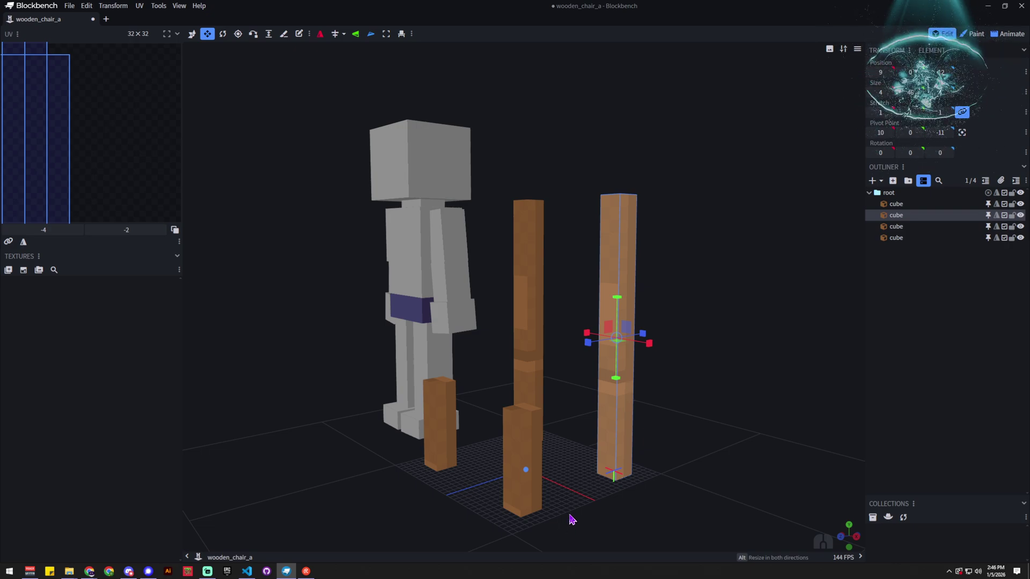
# Step: Delete both short front legs, keeping only the two tall back posts
pyautogui.press('ctrl')
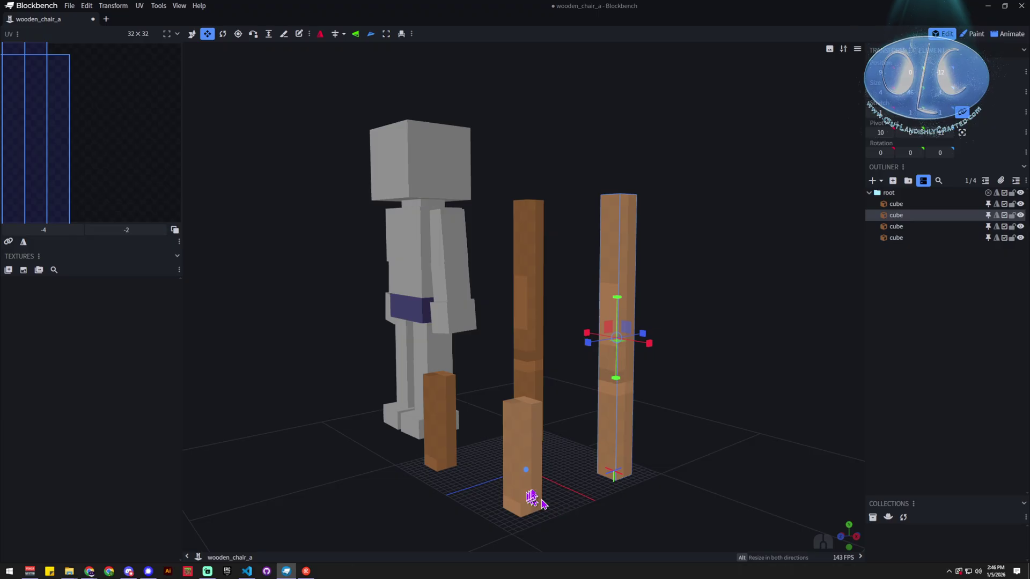
pyautogui.click(532, 493)
pyautogui.press('Delete')
pyautogui.click(450, 447)
pyautogui.press('Delete')
# Step: Try duplicating the positive-X back post and moving the copy forward along Z, and delete that copy
pyautogui.click(620, 435)
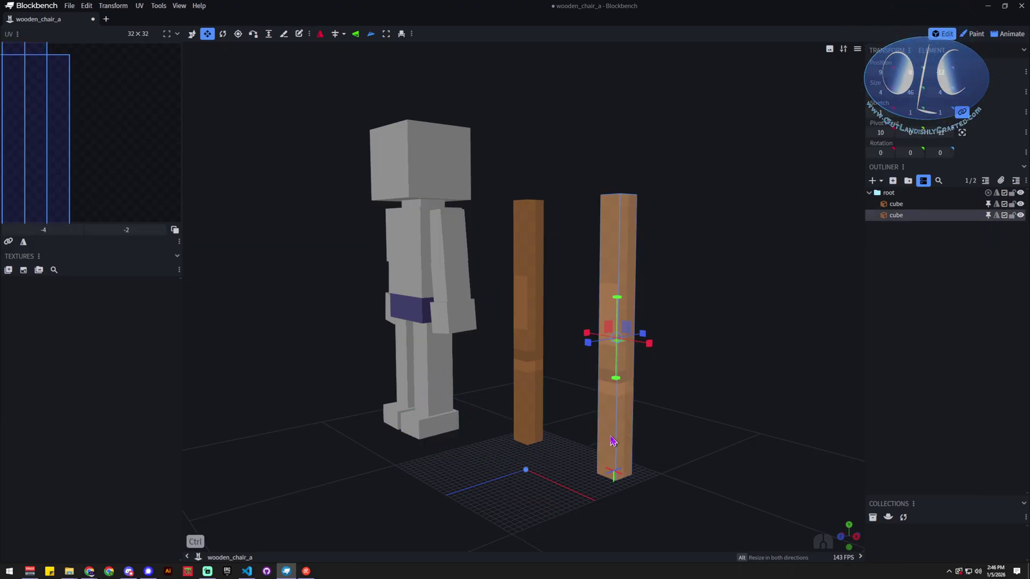
pyautogui.hotkey('ctrl', 'd')
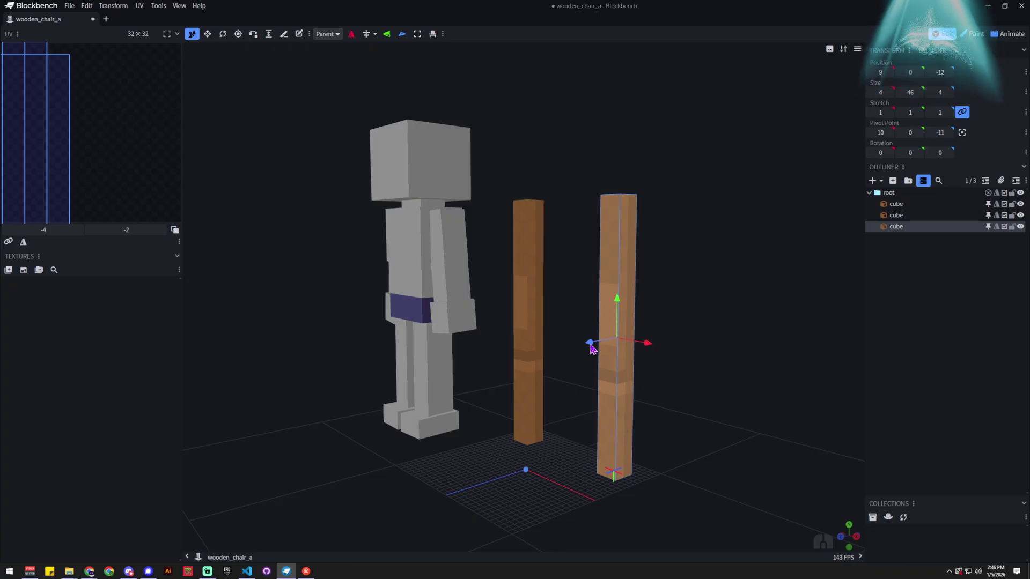
pyautogui.moveTo(590, 347); pyautogui.dragTo(510, 368)
pyautogui.press('Delete')
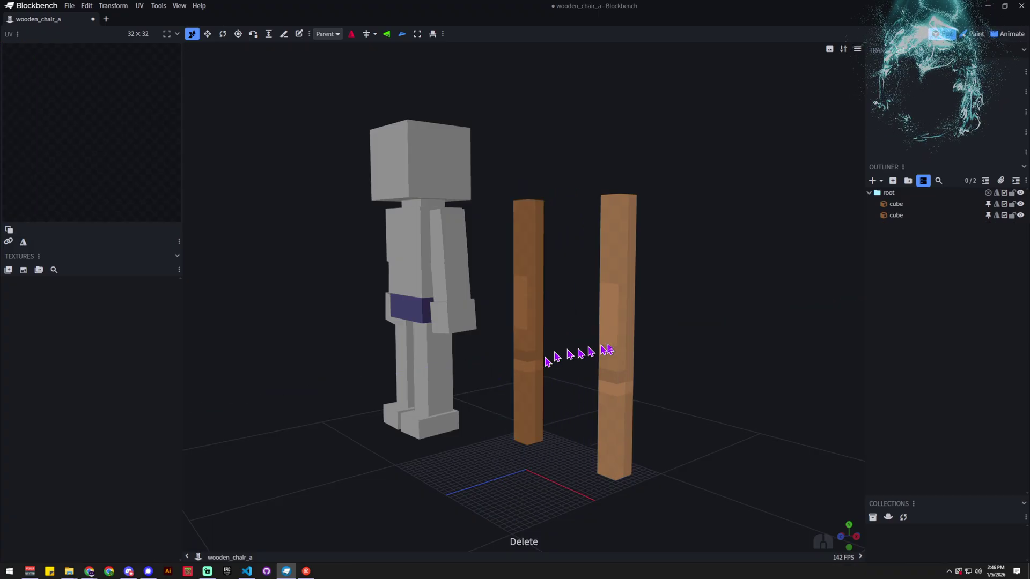
# Step: Duplicate the positive-X back post forward along Z and shorten the copy into a front leg with a height of 18
pyautogui.rightClick(618, 346)
pyautogui.click(642, 373)
pyautogui.moveTo(601, 341); pyautogui.dragTo(491, 361)
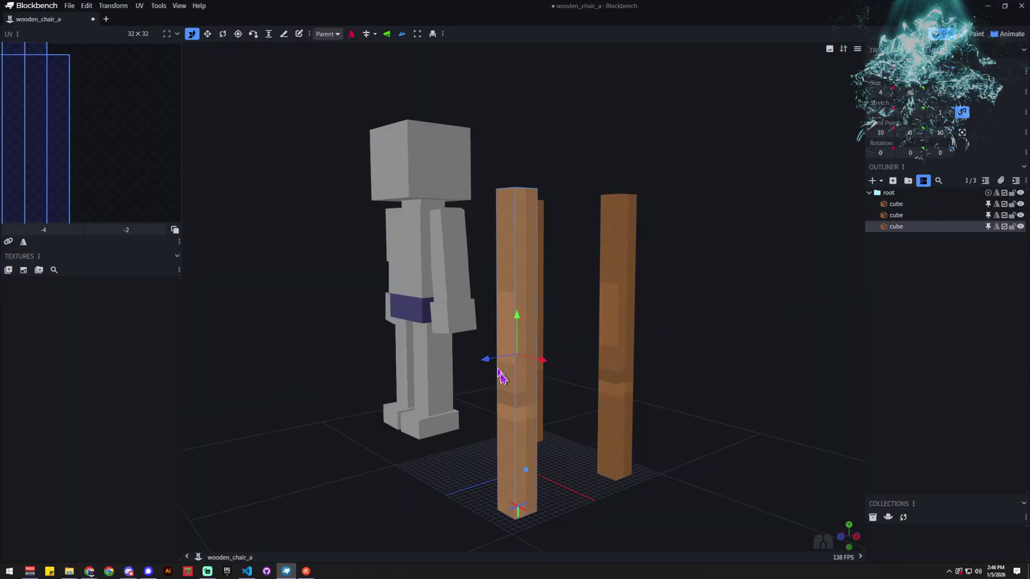
pyautogui.press('s')
pyautogui.moveTo(517, 315); pyautogui.dragTo(653, 524)
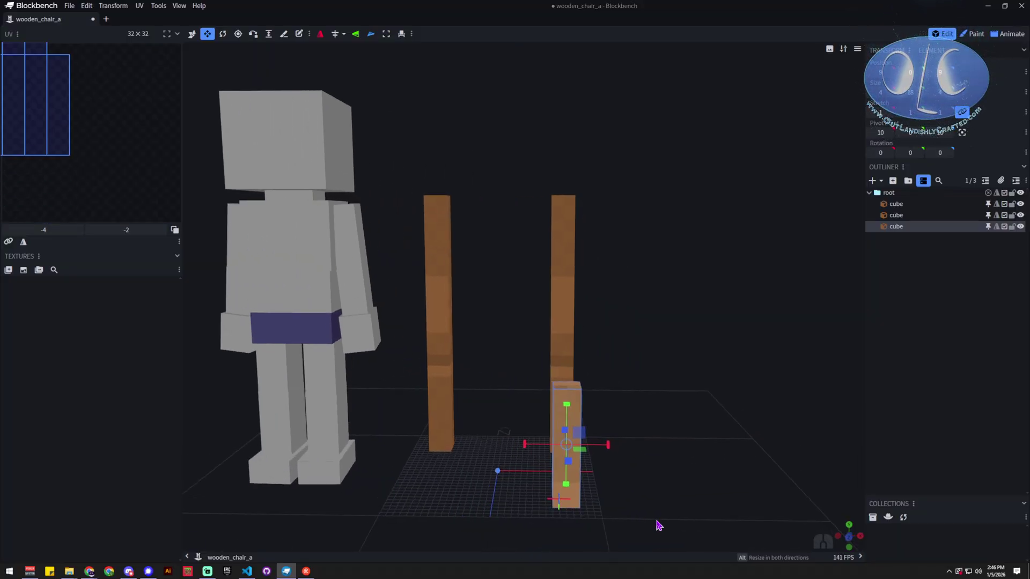
# Step: Duplicate the front leg and move the copy along X to the opposite front corner, in line with the other back post
pyautogui.press('v')
pyautogui.hotkey('ctrl', 'd')
pyautogui.moveTo(604, 445); pyautogui.dragTo(505, 510)
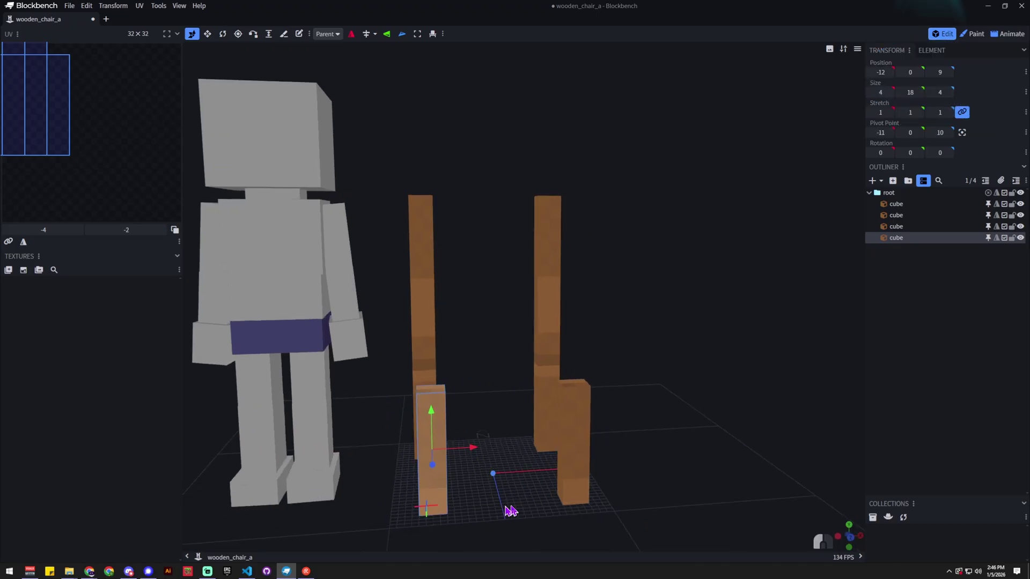
pyautogui.moveTo(469, 452); pyautogui.dragTo(543, 501)
pyautogui.moveTo(665, 488); pyautogui.dragTo(695, 505)
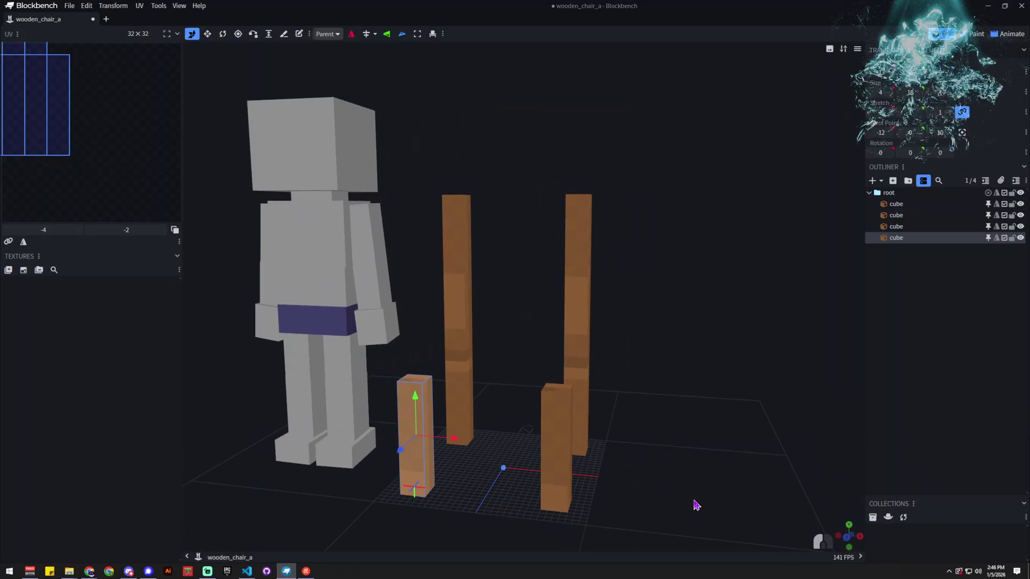
# Step: Duplicate the positive-X front leg and raise the copy along Y to position 12
pyautogui.click(554, 472)
pyautogui.moveTo(620, 472); pyautogui.dragTo(616, 463)
pyautogui.click(615, 462)
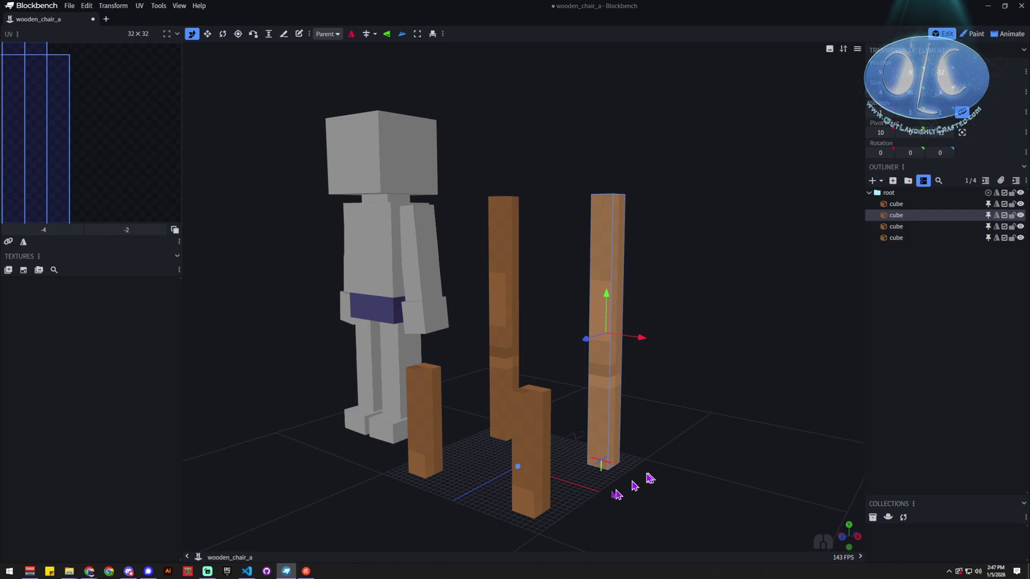
pyautogui.click(526, 465)
pyautogui.moveTo(526, 465); pyautogui.dragTo(639, 511)
pyautogui.hotkey('ctrl', 'd')
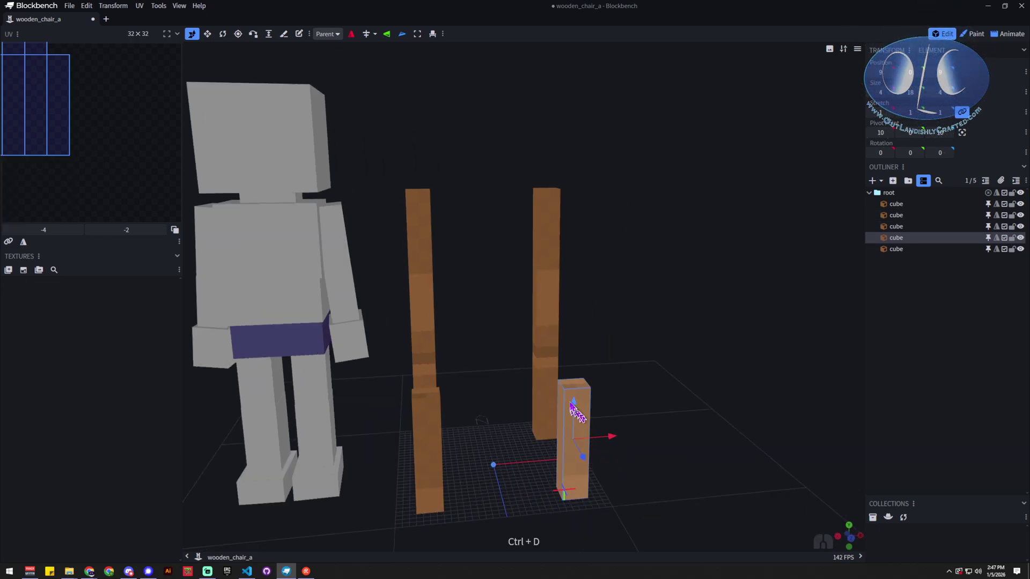
pyautogui.moveTo(572, 409); pyautogui.dragTo(583, 313)
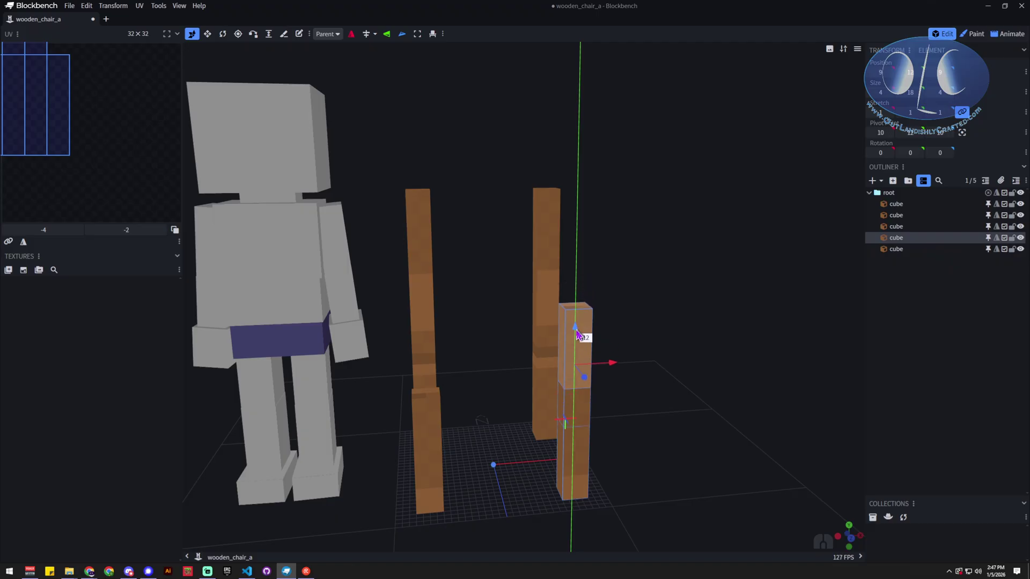
# Step: Resize the raised copy into a seat slab measuring 26 by 2 by 21, resting on the front legs at Y 18
pyautogui.press('s')
pyautogui.moveTo(543, 364); pyautogui.dragTo(385, 374)
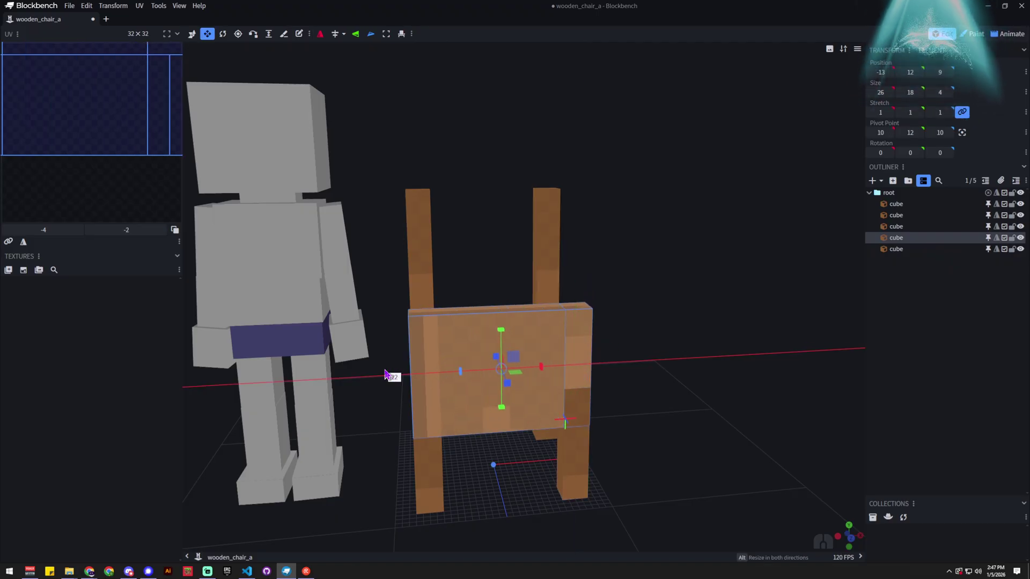
pyautogui.moveTo(661, 455); pyautogui.dragTo(509, 434)
pyautogui.moveTo(472, 396); pyautogui.dragTo(481, 367)
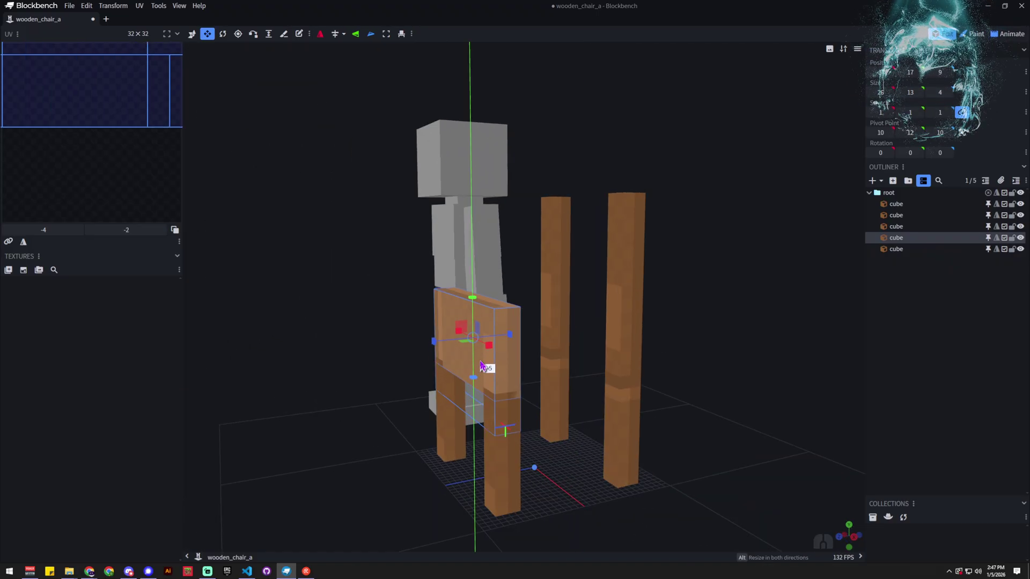
pyautogui.moveTo(508, 334); pyautogui.dragTo(596, 332)
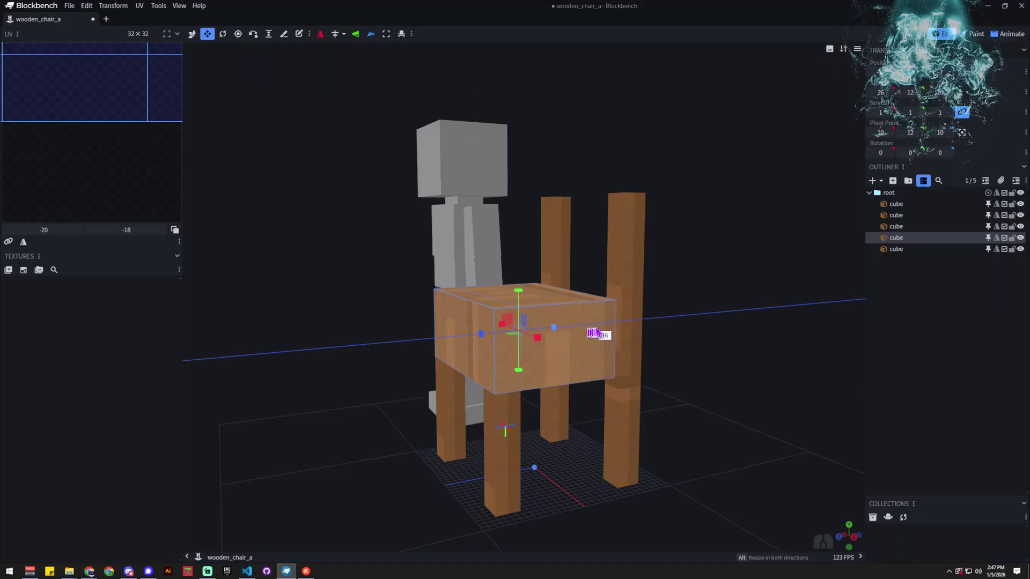
pyautogui.moveTo(542, 297); pyautogui.dragTo(521, 357)
pyautogui.moveTo(599, 489); pyautogui.dragTo(620, 531)
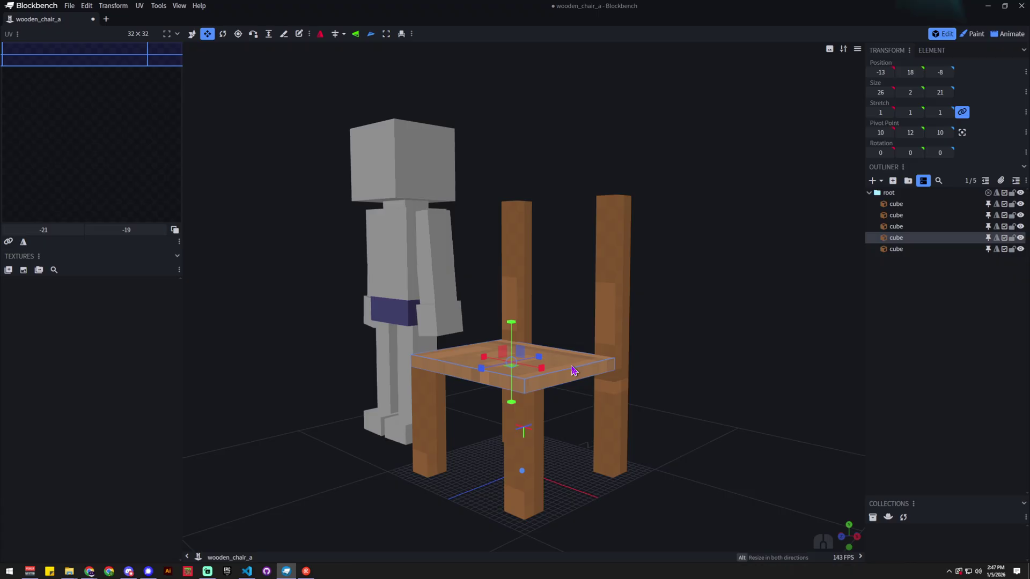
# Step: Delete the seat slab and duplicate the positive-X front leg as the base for a new seat
pyautogui.press('Delete')
pyautogui.click(540, 433)
pyautogui.moveTo(579, 472); pyautogui.dragTo(682, 488)
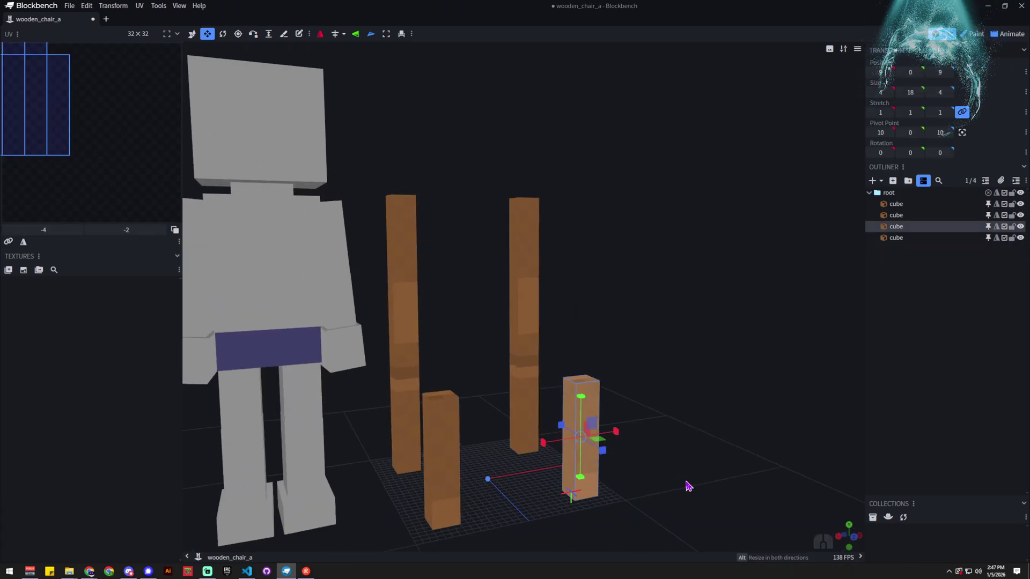
pyautogui.rightClick(597, 409)
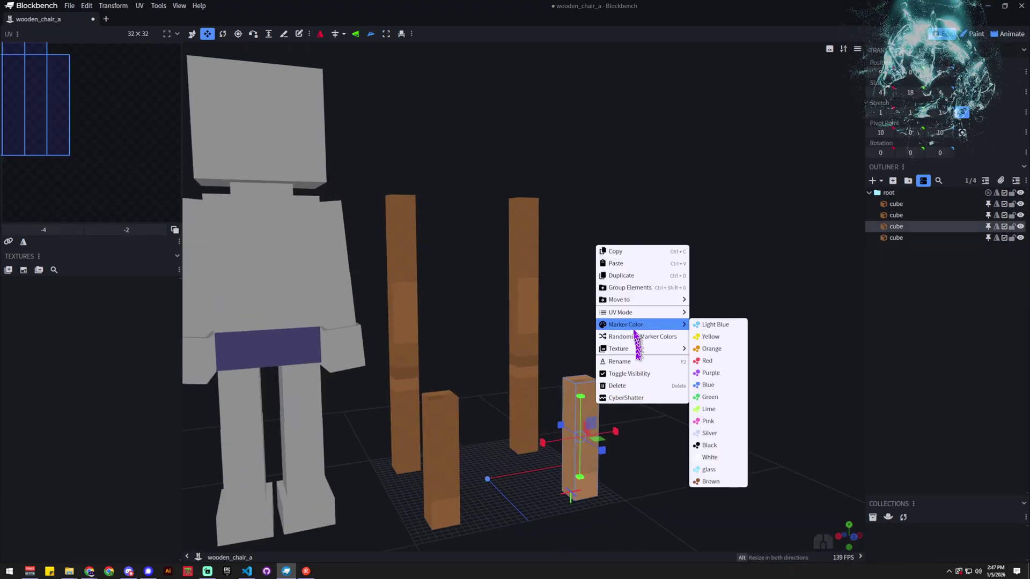
pyautogui.click(630, 277)
# Step: Resize the duplicated leg into a seat slab of 26 by 2 by 21 on top of the front legs at Y 18
pyautogui.moveTo(581, 396); pyautogui.dragTo(585, 277)
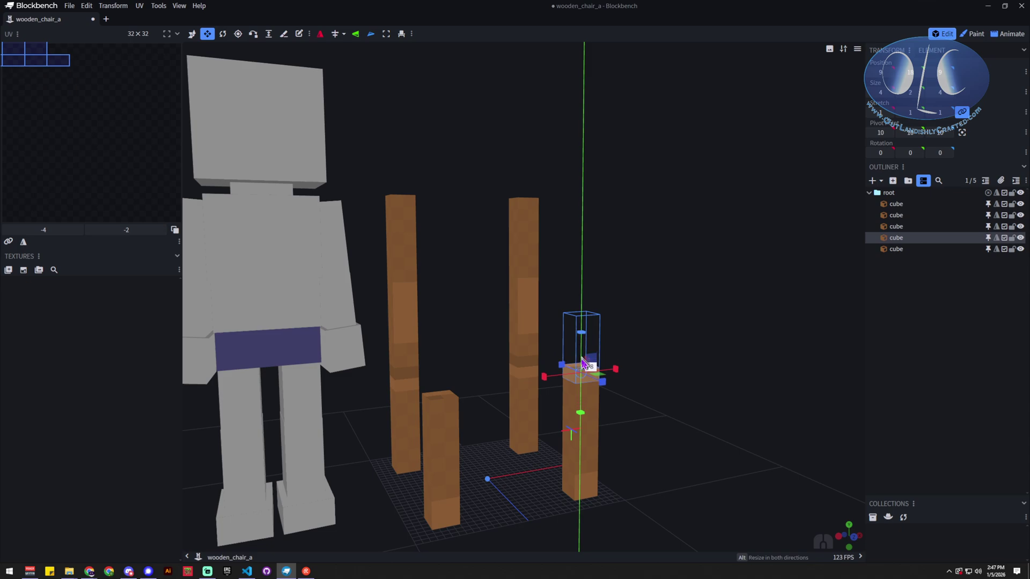
pyautogui.moveTo(543, 379); pyautogui.dragTo(484, 386)
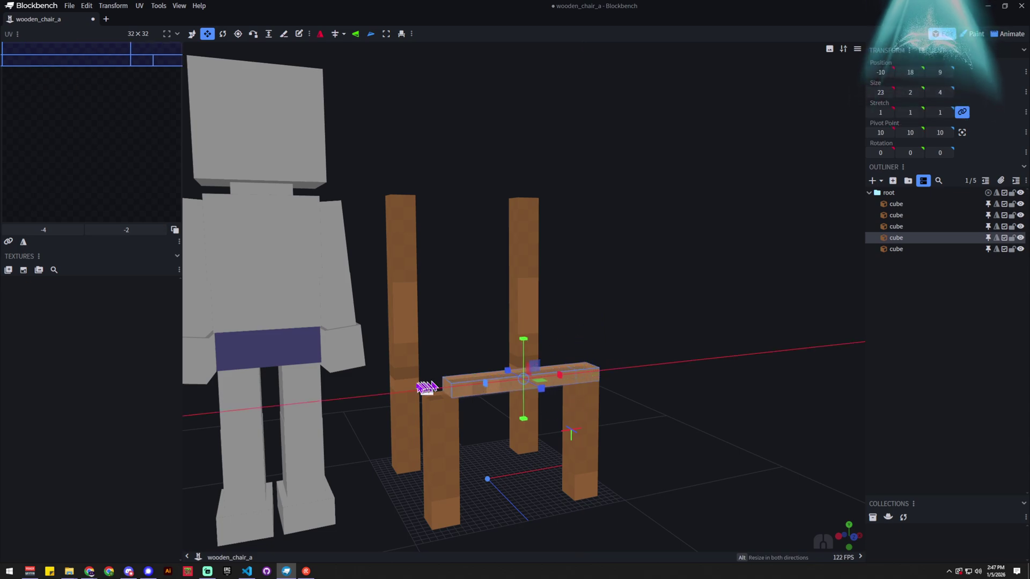
pyautogui.moveTo(643, 472); pyautogui.dragTo(555, 529)
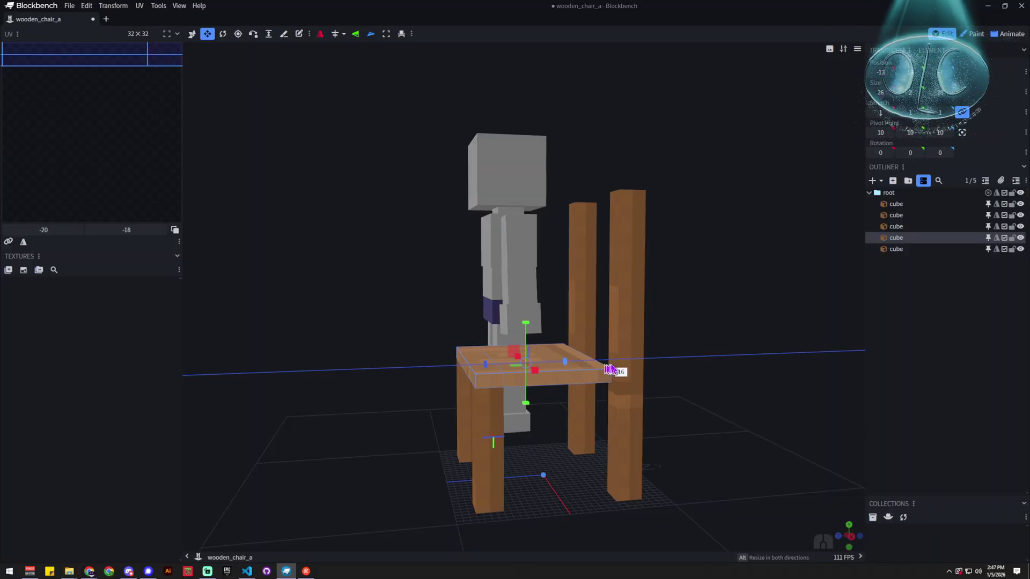
pyautogui.moveTo(619, 369); pyautogui.dragTo(757, 420)
# Step: Duplicate the seat slab and lower the copy along Y to position 16, directly beneath the original
pyautogui.moveTo(658, 467); pyautogui.dragTo(697, 471)
pyautogui.hotkey('ctrl', 'd')
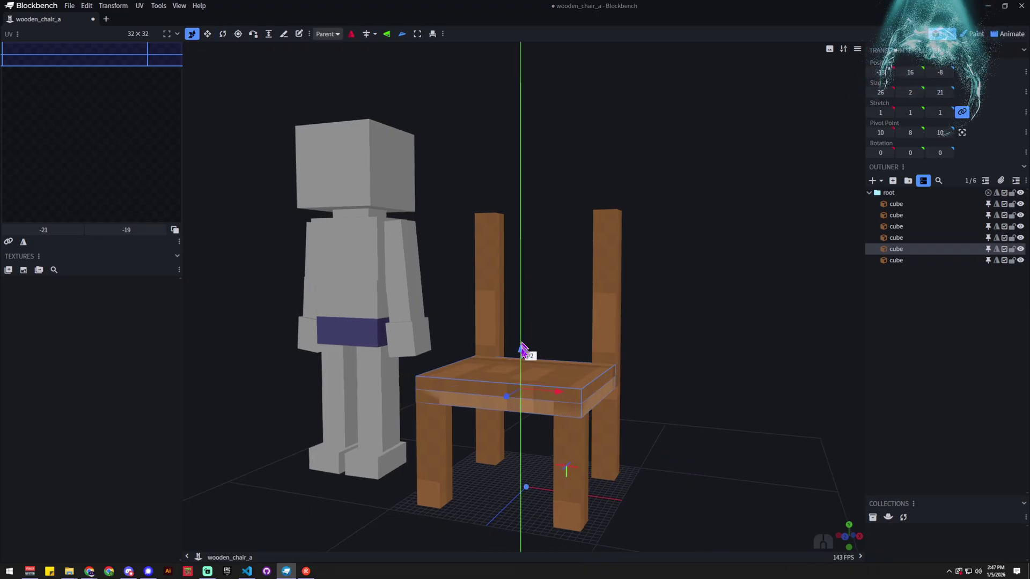
pyautogui.press('3')
pyautogui.moveTo(482, 489); pyautogui.dragTo(493, 496)
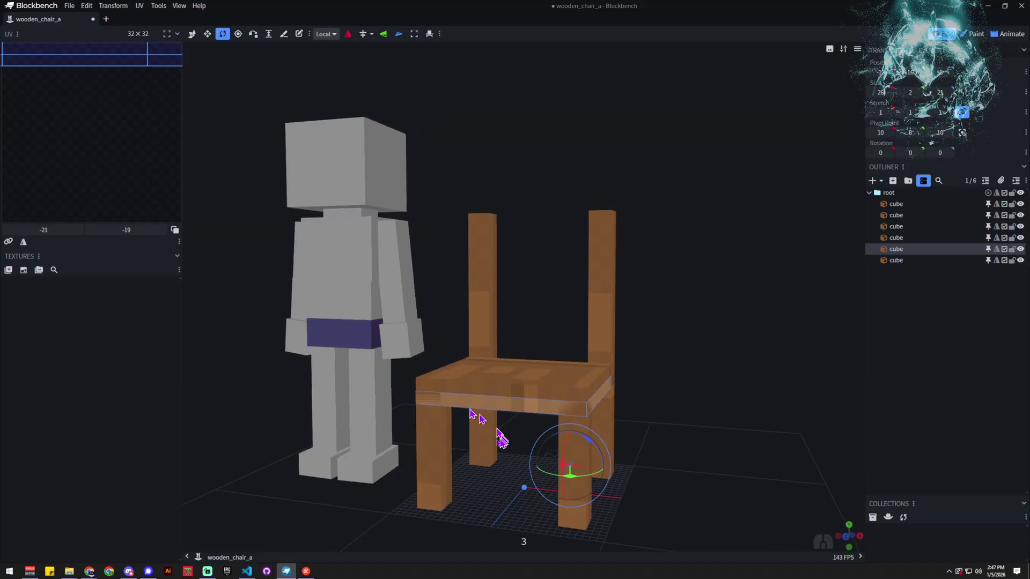
# Step: Resize the lowered slab copy into an inset panel of 18 by 2 by 25 under the seat, positioned at -9, 16, -12
pyautogui.press('2')
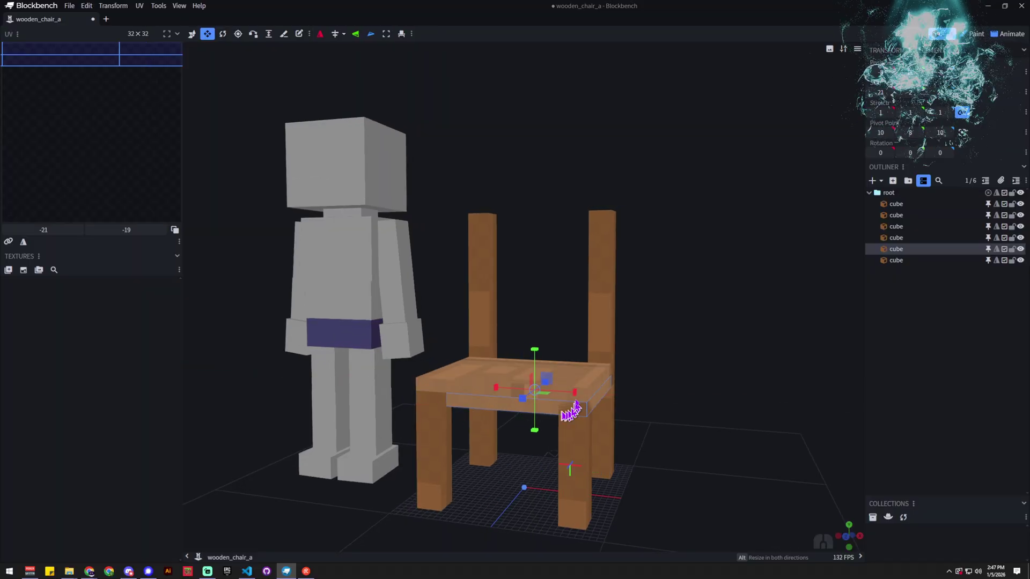
pyautogui.moveTo(565, 408); pyautogui.dragTo(590, 385)
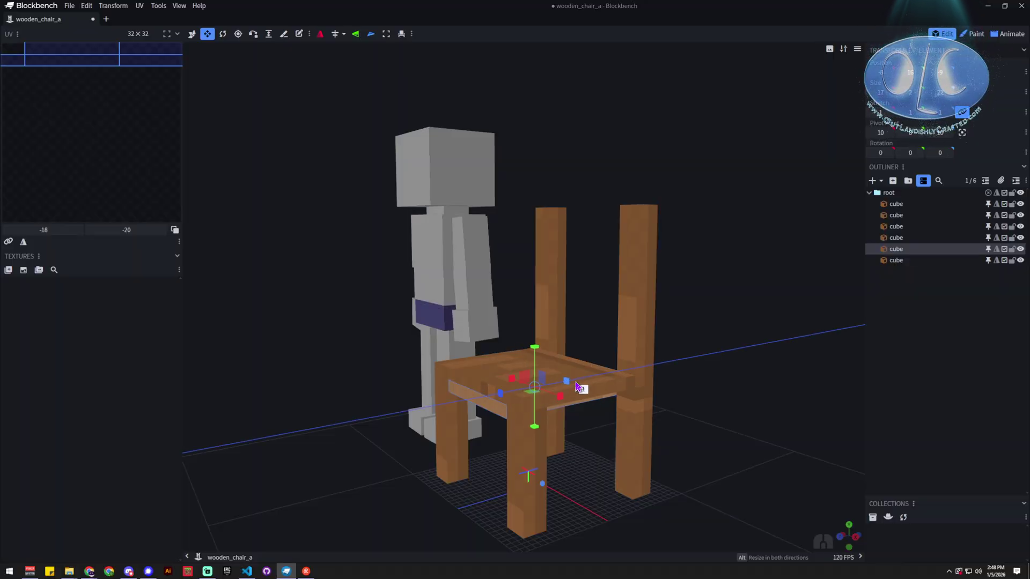
pyautogui.moveTo(673, 441); pyautogui.dragTo(696, 489)
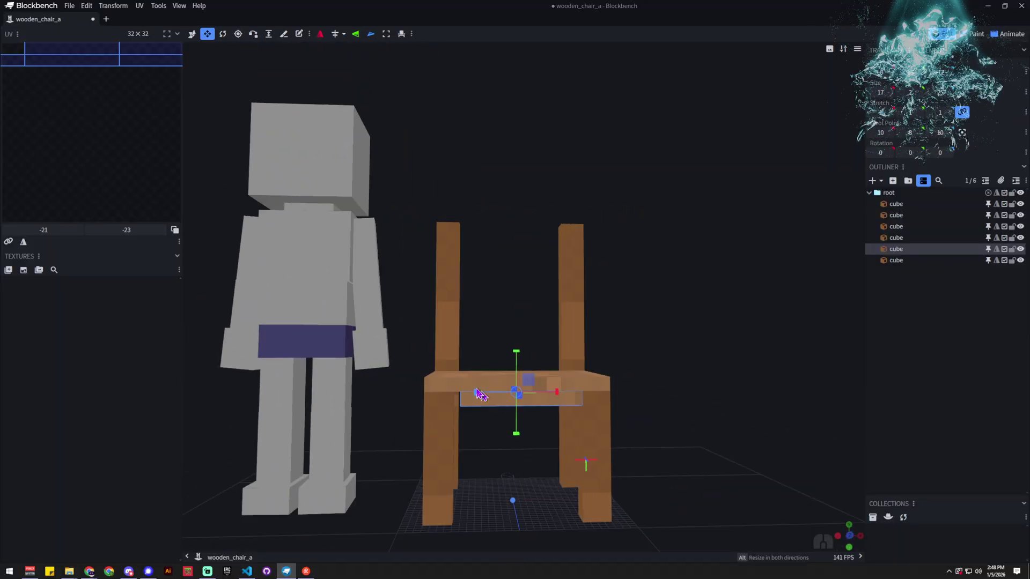
pyautogui.moveTo(480, 395); pyautogui.dragTo(475, 397)
# Step: Duplicate the negative-X front leg and turn the copy into a 4 by 2 by 17 side rail at -13, 16, -8
pyautogui.moveTo(489, 496); pyautogui.dragTo(558, 521)
pyautogui.click(486, 472)
pyautogui.click(421, 403)
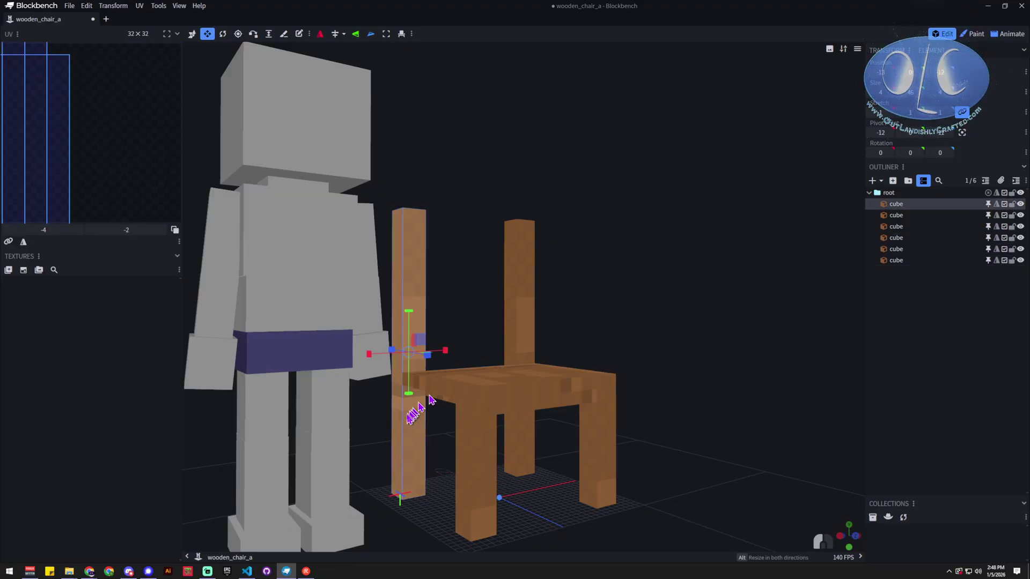
pyautogui.click(472, 472)
pyautogui.press('v')
pyautogui.hotkey('ctrl', 'd')
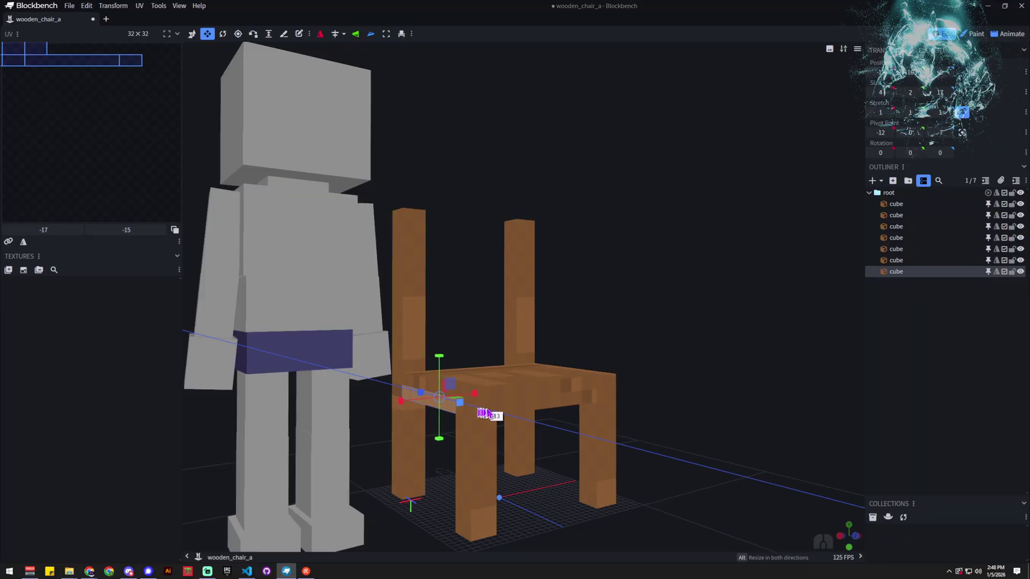
pyautogui.moveTo(490, 412); pyautogui.dragTo(572, 408)
# Step: Duplicate the side rail and move the copy along X to position 9 on the opposite side of the chair
pyautogui.moveTo(672, 457); pyautogui.dragTo(574, 437)
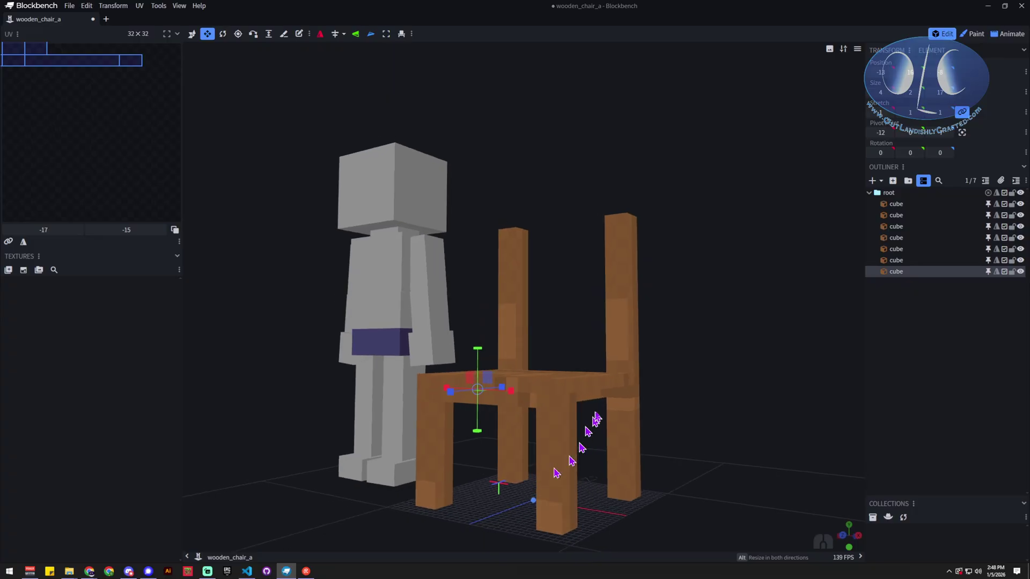
pyautogui.click(617, 399)
pyautogui.moveTo(727, 495); pyautogui.dragTo(524, 475)
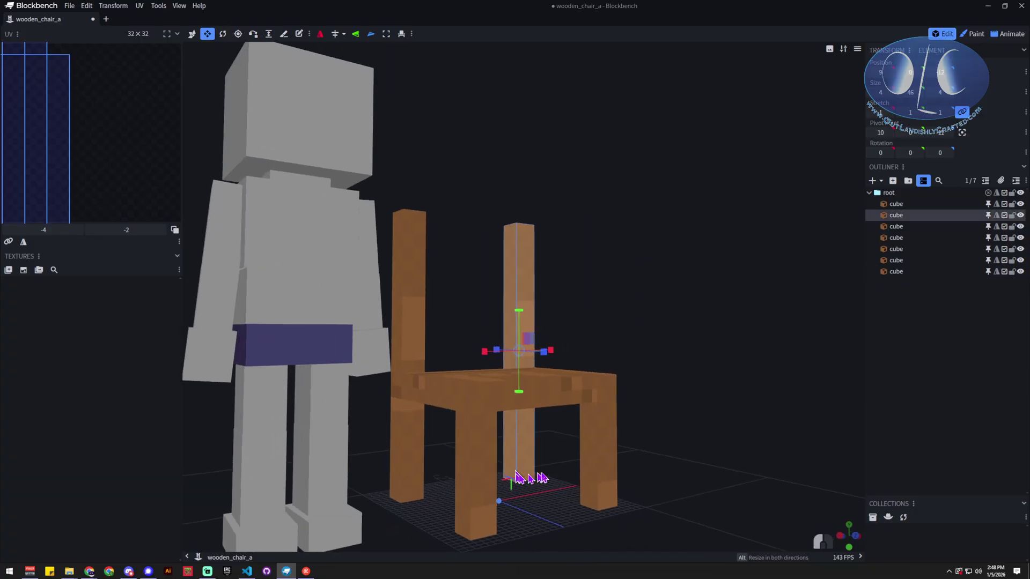
pyautogui.click(445, 409)
pyautogui.hotkey('ctrl', 'd')
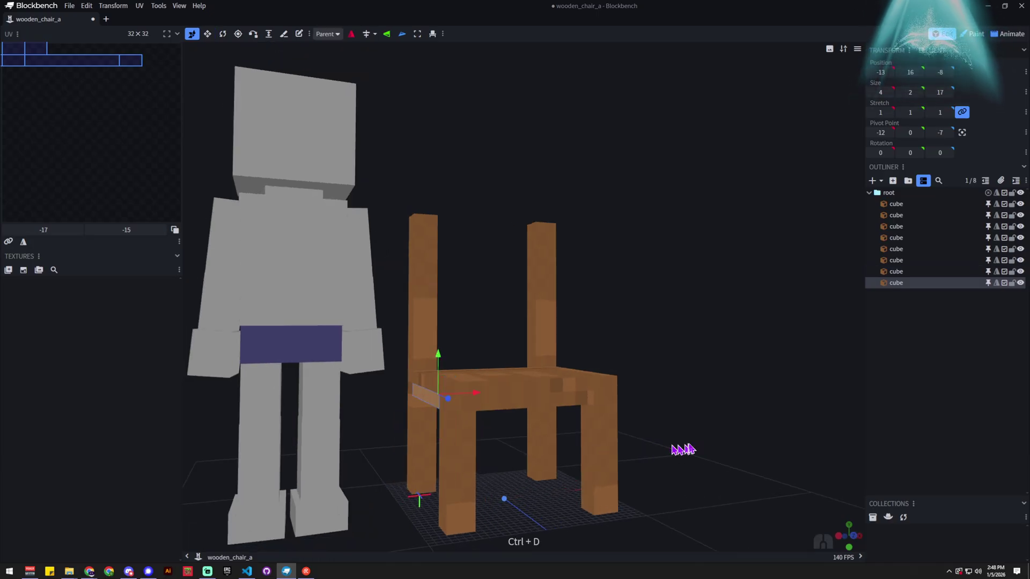
pyautogui.moveTo(683, 450); pyautogui.dragTo(531, 419)
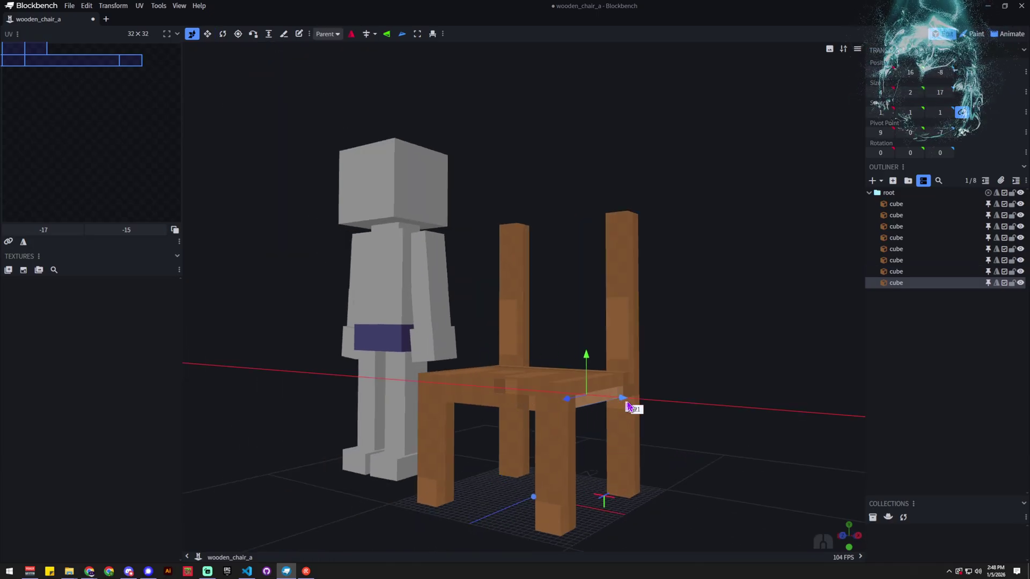
pyautogui.moveTo(633, 406); pyautogui.dragTo(719, 469)
# Step: Give the inset panel and both side rails beneath the seat the Yellow marker color
pyautogui.click(646, 461)
pyautogui.moveTo(646, 462); pyautogui.dragTo(706, 501)
pyautogui.click(559, 321)
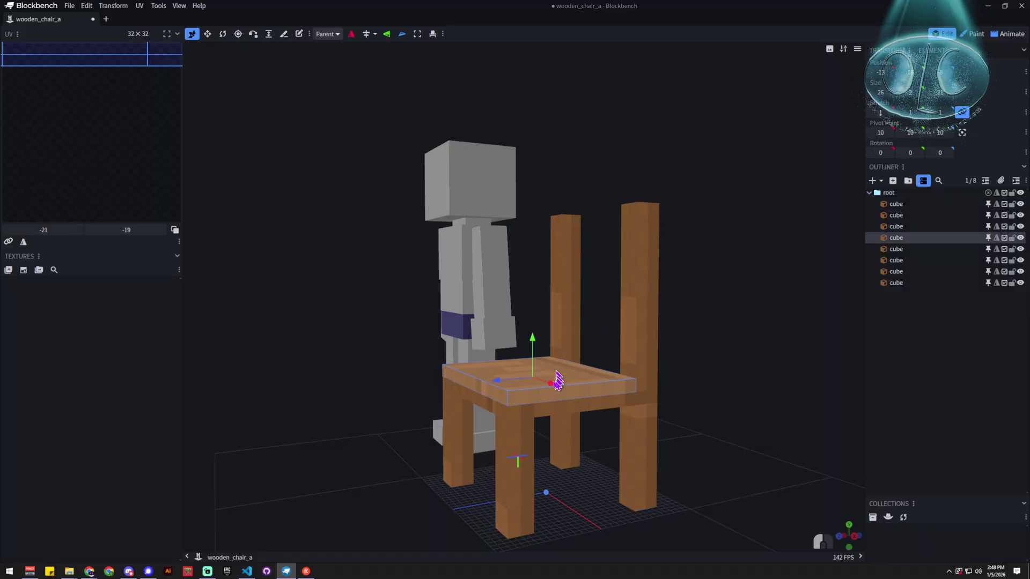
pyautogui.click(519, 421)
pyautogui.click(494, 423)
pyautogui.click(497, 414)
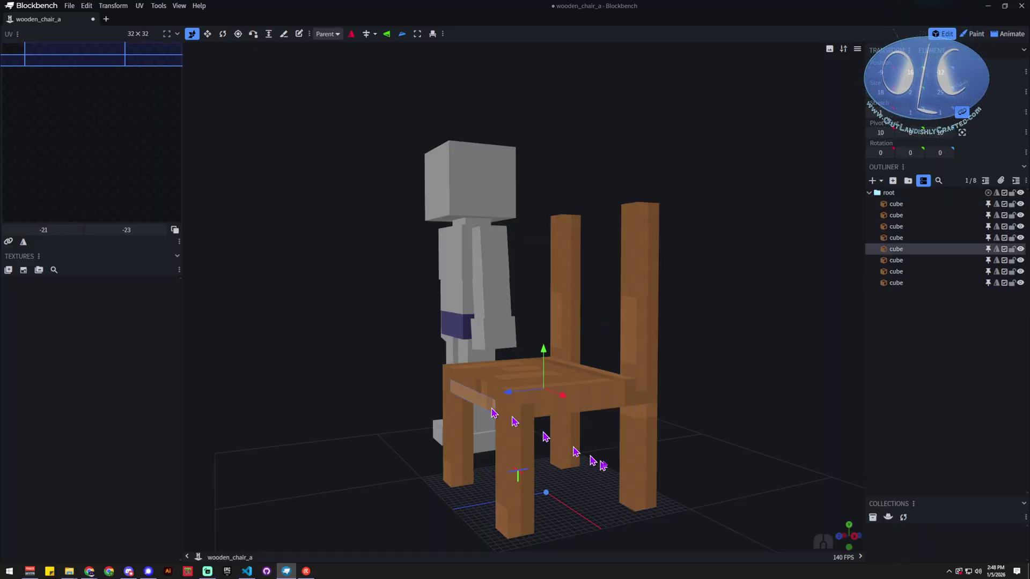
pyautogui.moveTo(598, 472); pyautogui.dragTo(759, 483)
pyautogui.keyDown('ctrl'); pyautogui.click(609, 418); pyautogui.keyUp('ctrl')
pyautogui.moveTo(609, 429); pyautogui.dragTo(798, 506)
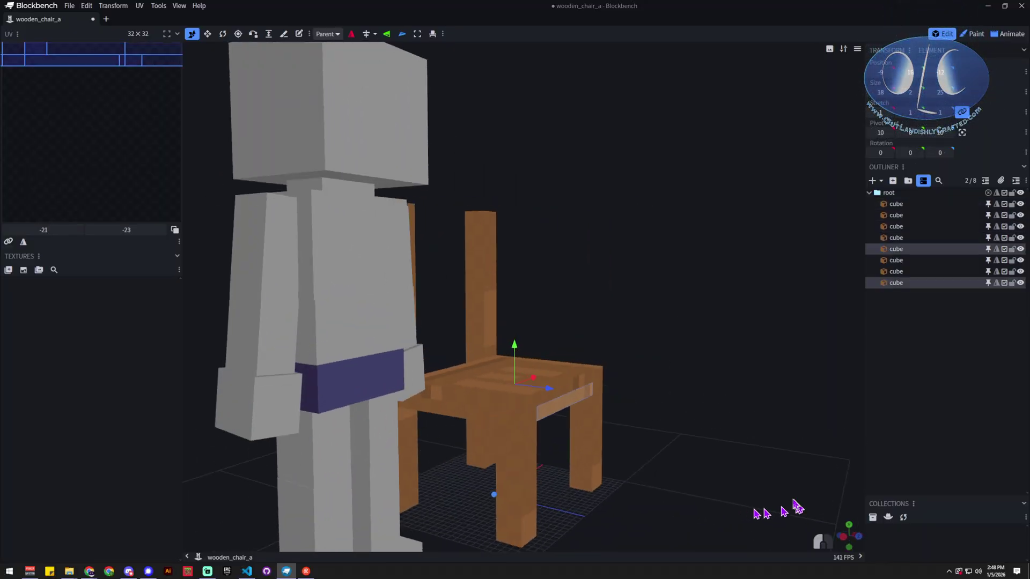
pyautogui.rightClick(448, 414)
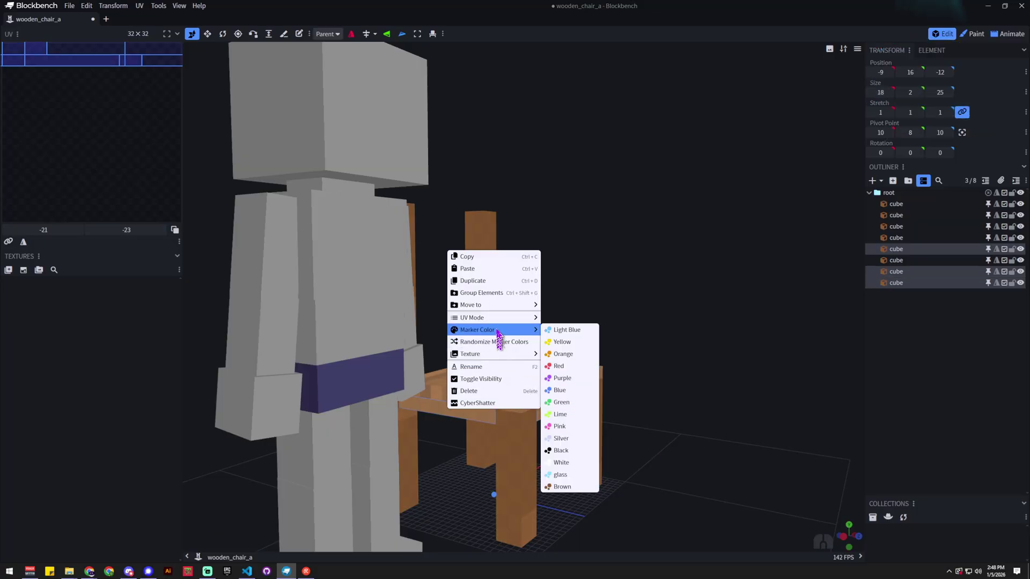
pyautogui.click(576, 346)
# Step: Give the seat slab the glass marker color
pyautogui.moveTo(685, 471); pyautogui.dragTo(543, 471)
pyautogui.click(587, 397)
pyautogui.moveTo(587, 399); pyautogui.dragTo(587, 494)
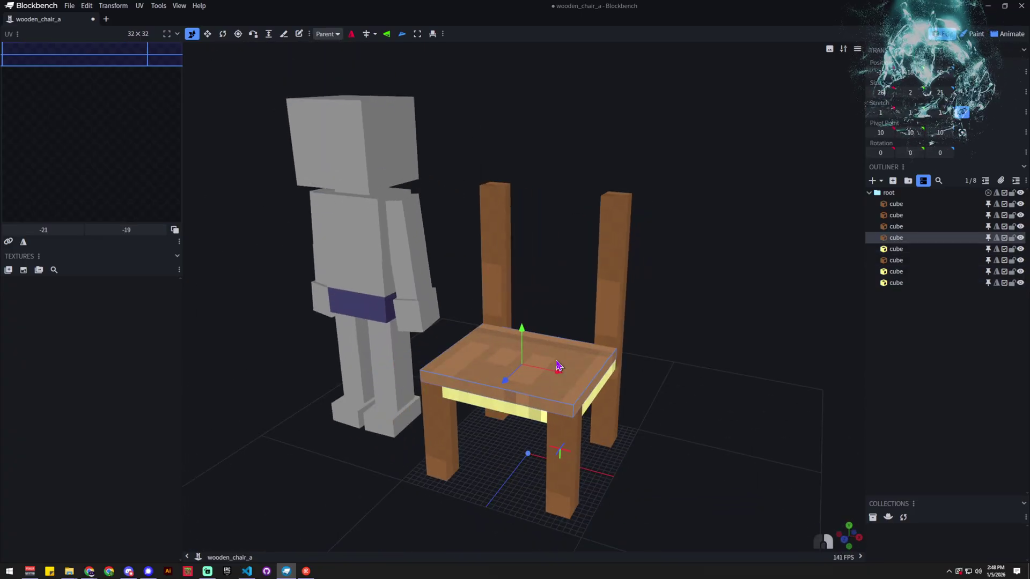
pyautogui.moveTo(595, 444)
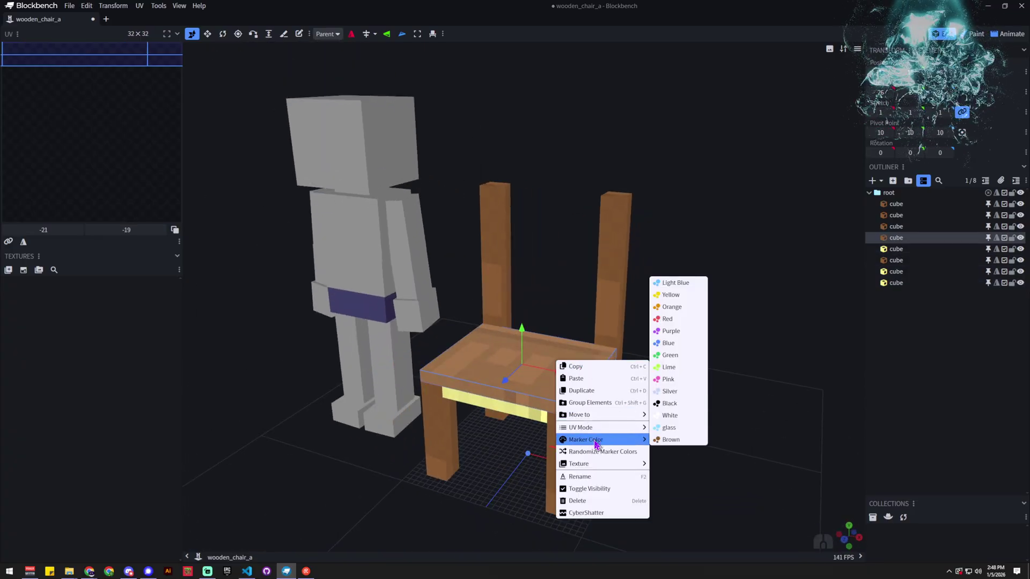
pyautogui.click(669, 427)
# Step: Examine how the rails meet the back posts from behind the chair
pyautogui.moveTo(685, 430); pyautogui.dragTo(650, 483)
pyautogui.click(643, 452)
pyautogui.click(581, 398)
pyautogui.moveTo(581, 397); pyautogui.dragTo(578, 427)
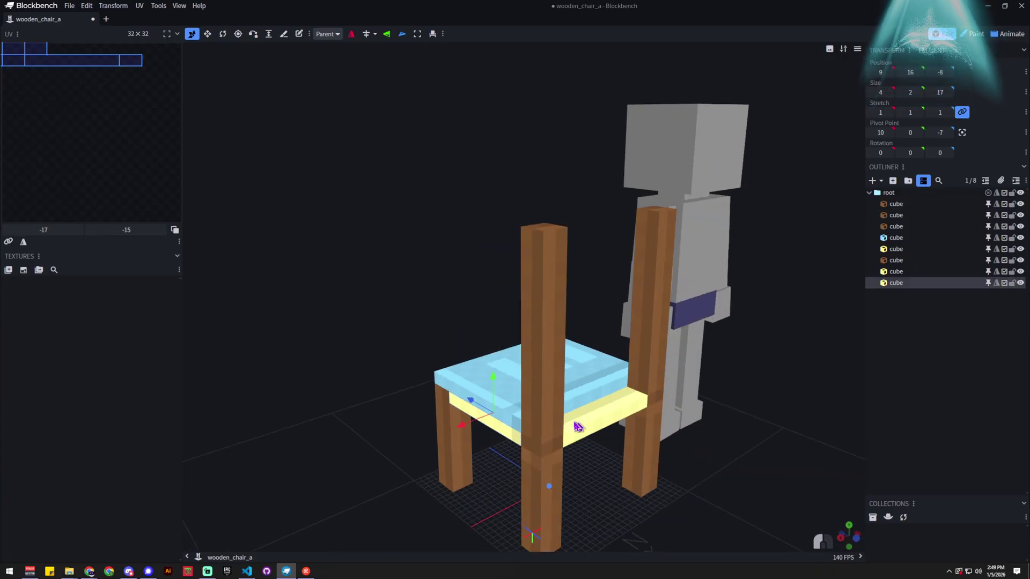
pyautogui.click(592, 419)
pyautogui.click(636, 479)
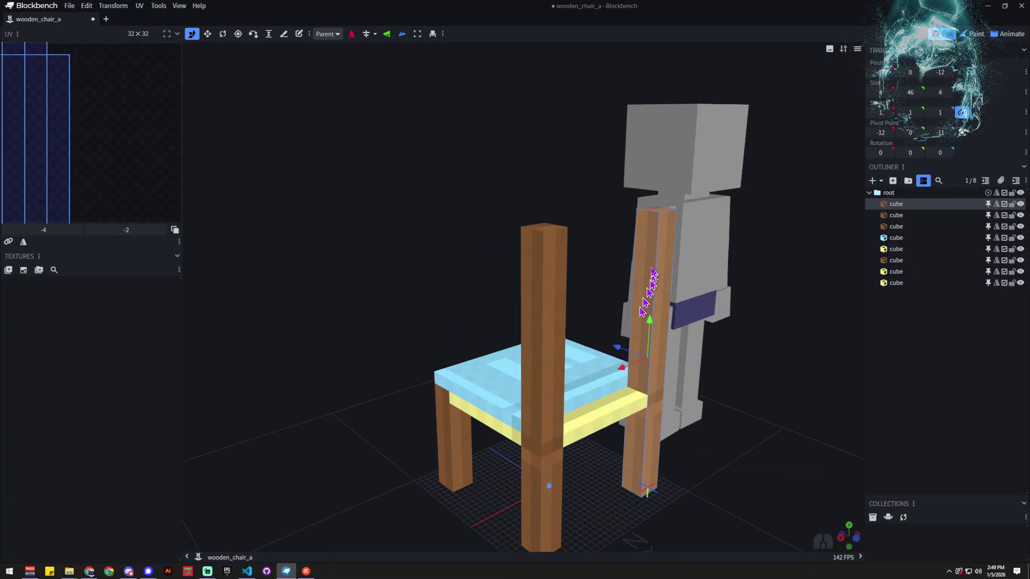
pyautogui.moveTo(767, 494); pyautogui.dragTo(684, 450)
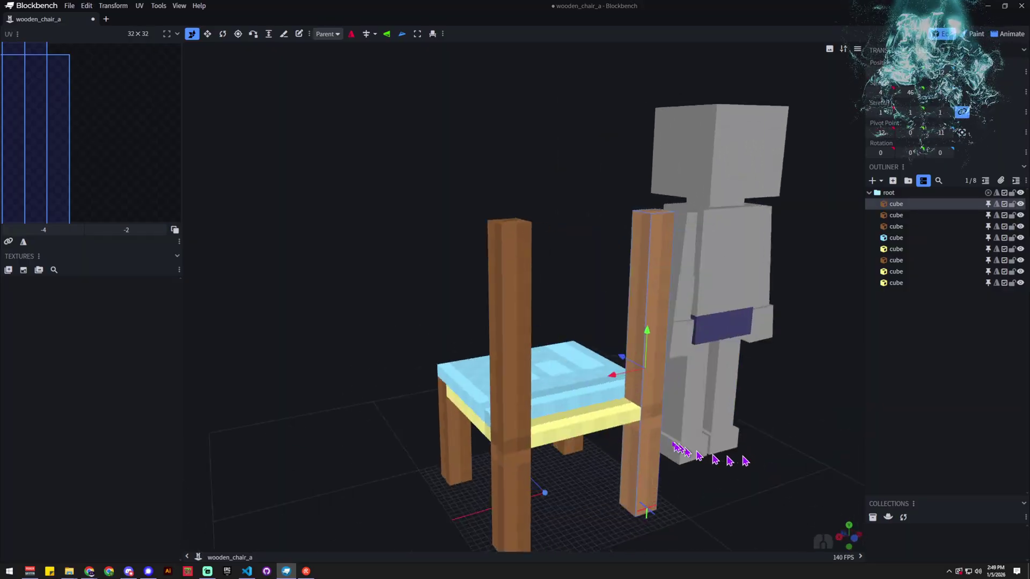
# Step: Duplicate the inset panel and move the copy up between the back posts to Y 41 and Z -23
pyautogui.click(611, 427)
pyautogui.moveTo(708, 485); pyautogui.dragTo(689, 465)
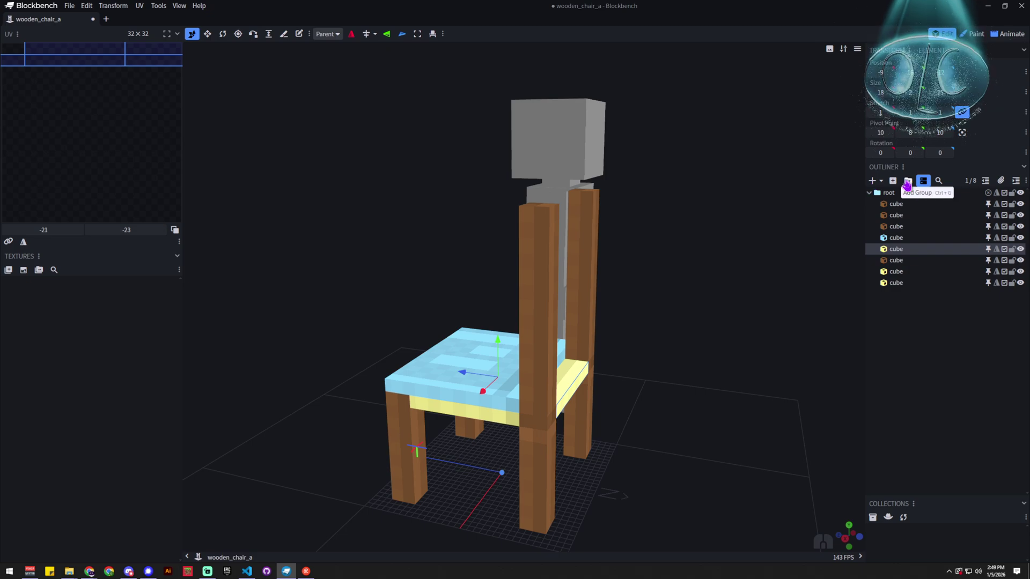
pyautogui.moveTo(789, 348); pyautogui.dragTo(671, 375)
pyautogui.hotkey('ctrl', 'd')
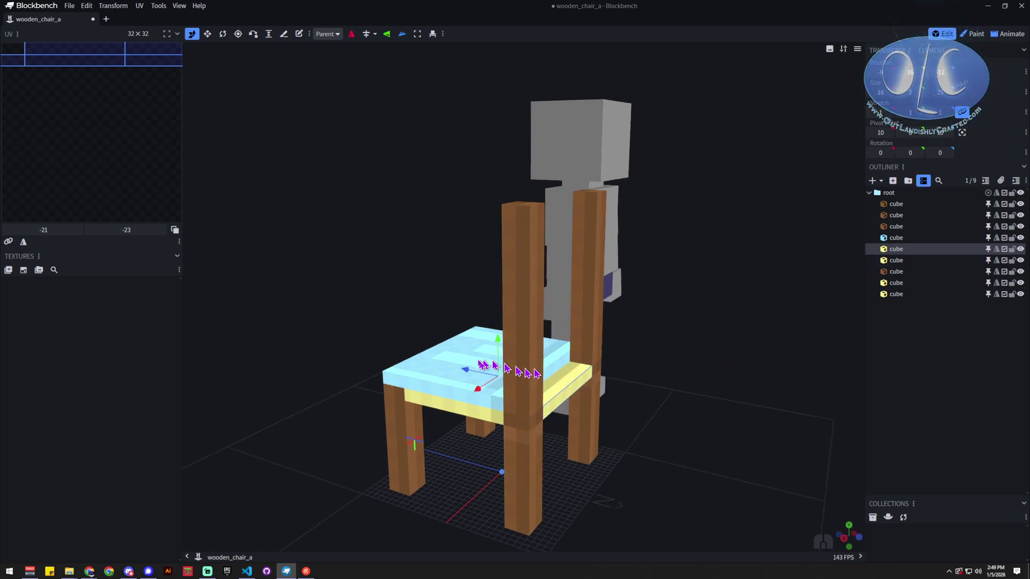
pyautogui.moveTo(470, 373); pyautogui.dragTo(586, 202)
# Step: Shrink the raised panel's depth to make an 18 by 2 by 2 back slat at Z -11
pyautogui.press('s')
pyautogui.moveTo(610, 322); pyautogui.dragTo(684, 374)
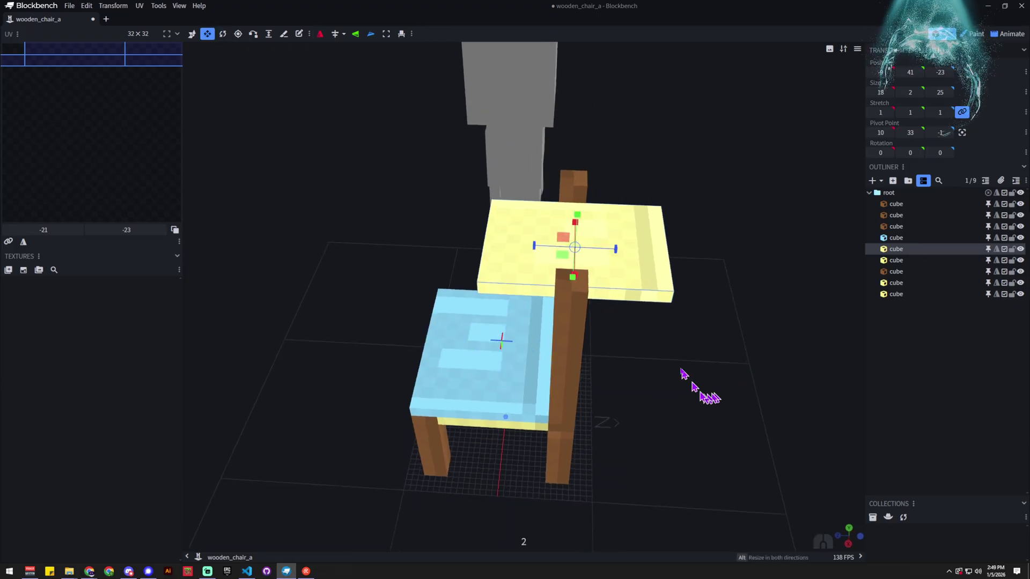
pyautogui.moveTo(539, 248); pyautogui.dragTo(573, 244)
pyautogui.moveTo(573, 244); pyautogui.dragTo(616, 329)
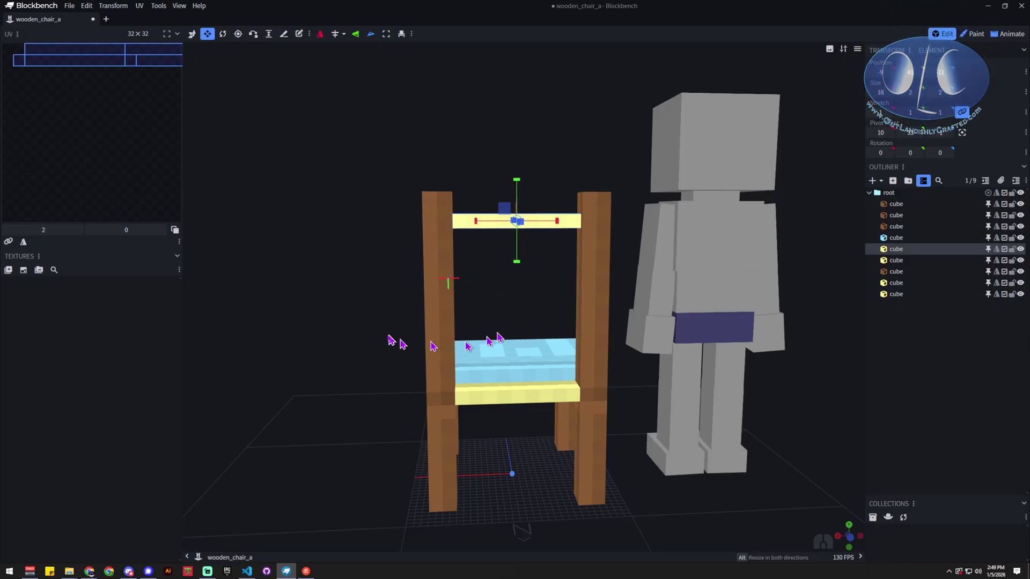
# Step: Duplicate the back slat seven times, lowering each copy 3 units along Y, down to position 20 above the seat
pyautogui.hotkey('ctrl', 'd')
pyautogui.press('v')
pyautogui.moveTo(510, 202); pyautogui.dragTo(518, 309)
pyautogui.hotkey('ctrl', 'd')
pyautogui.hotkey('ctrl', 'd')
pyautogui.hotkey('ctrl', 'd')
pyautogui.hotkey('ctrl', 'd')
pyautogui.hotkey('ctrl', 'd')
pyautogui.hotkey('ctrl', 'd')
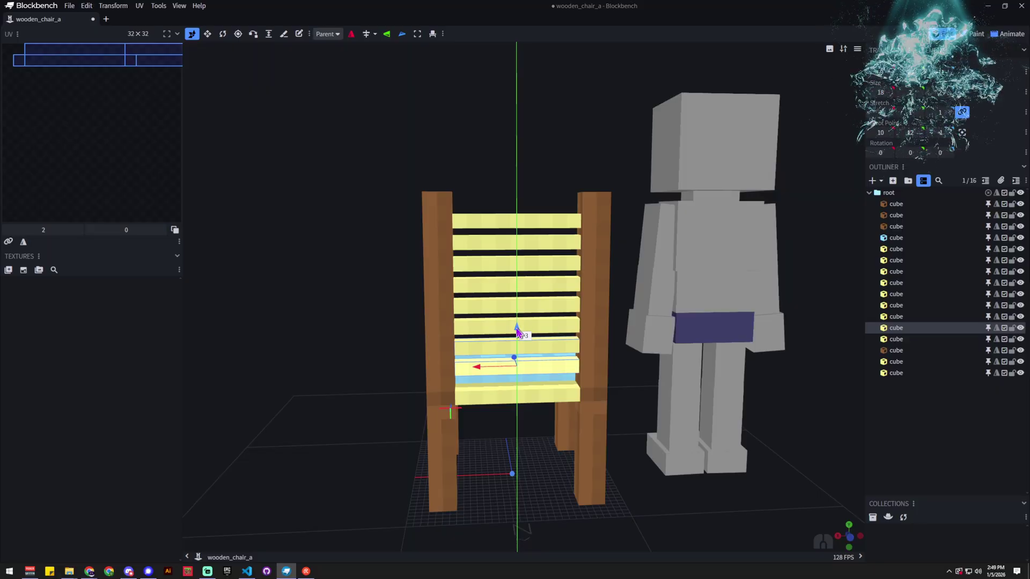
pyautogui.moveTo(518, 332); pyautogui.dragTo(697, 435)
# Step: Examine the chair's proportions against the player figure and the spacing of the upper back slats
pyautogui.moveTo(653, 464)
pyautogui.mouseDown()
pyautogui.moveTo(625, 474)
pyautogui.moveTo(650, 409)
pyautogui.moveTo(644, 384)
pyautogui.moveTo(637, 459)
pyautogui.moveTo(659, 461)
pyautogui.mouseUp()
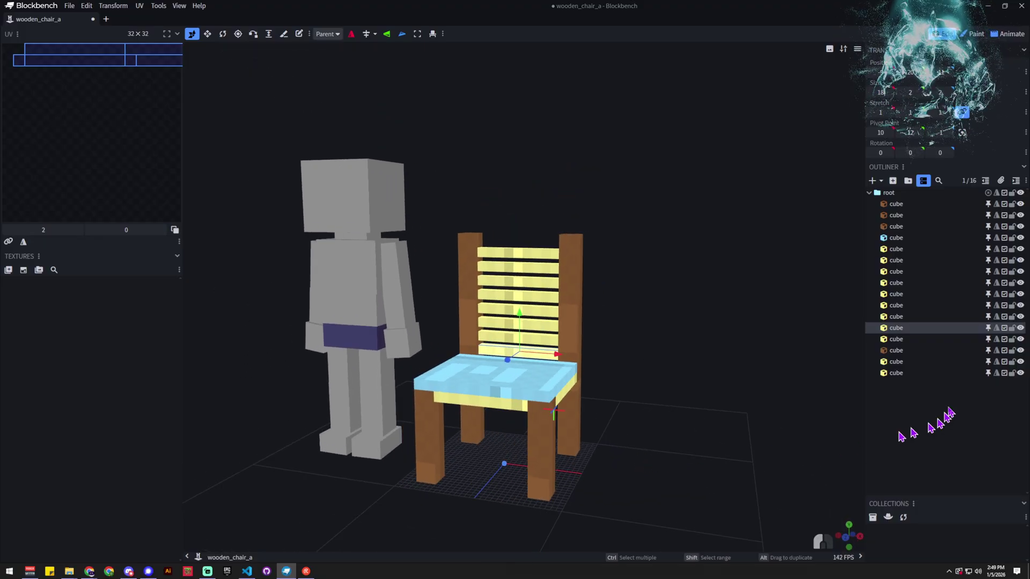
pyautogui.click(942, 421)
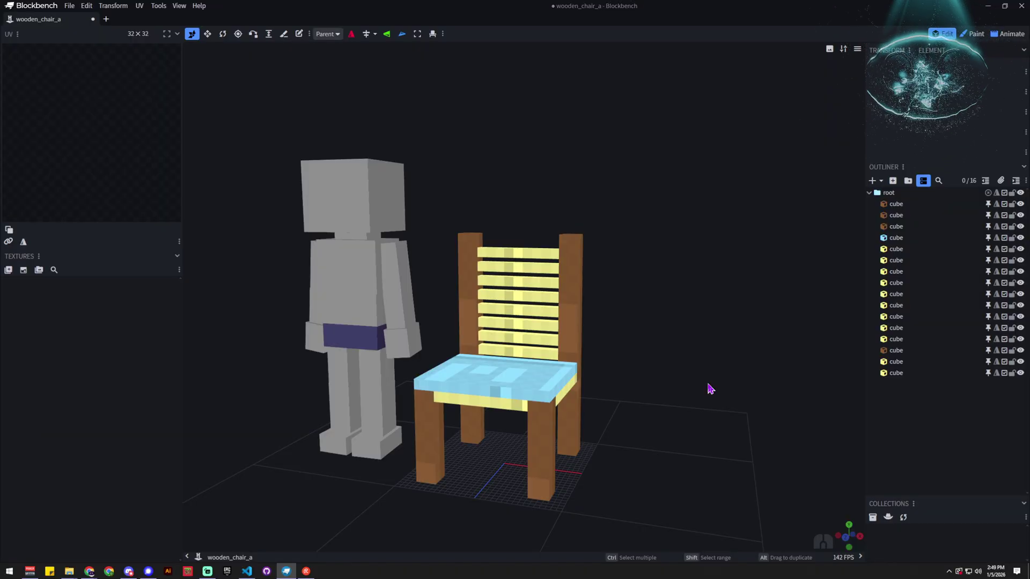
pyautogui.moveTo(711, 389); pyautogui.dragTo(684, 410)
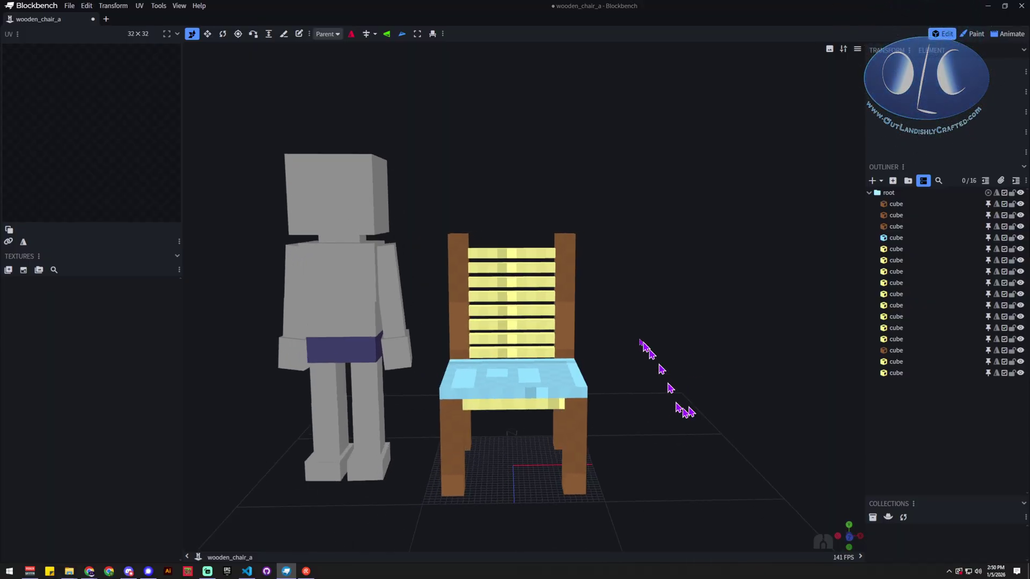
pyautogui.click(514, 261)
pyautogui.click(513, 267)
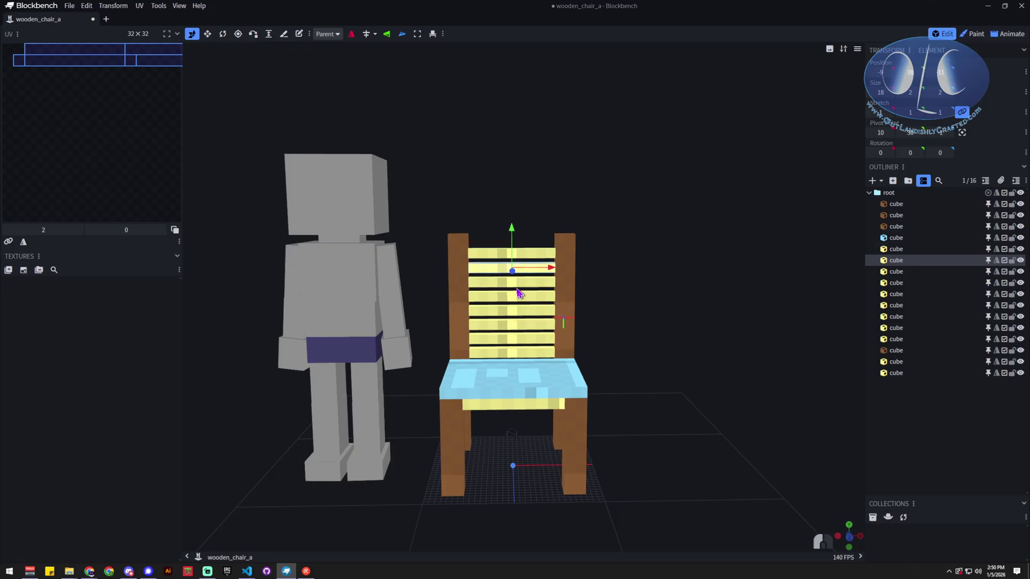
pyautogui.click(524, 282)
pyautogui.moveTo(596, 351); pyautogui.dragTo(689, 425)
pyautogui.moveTo(670, 466); pyautogui.dragTo(655, 460)
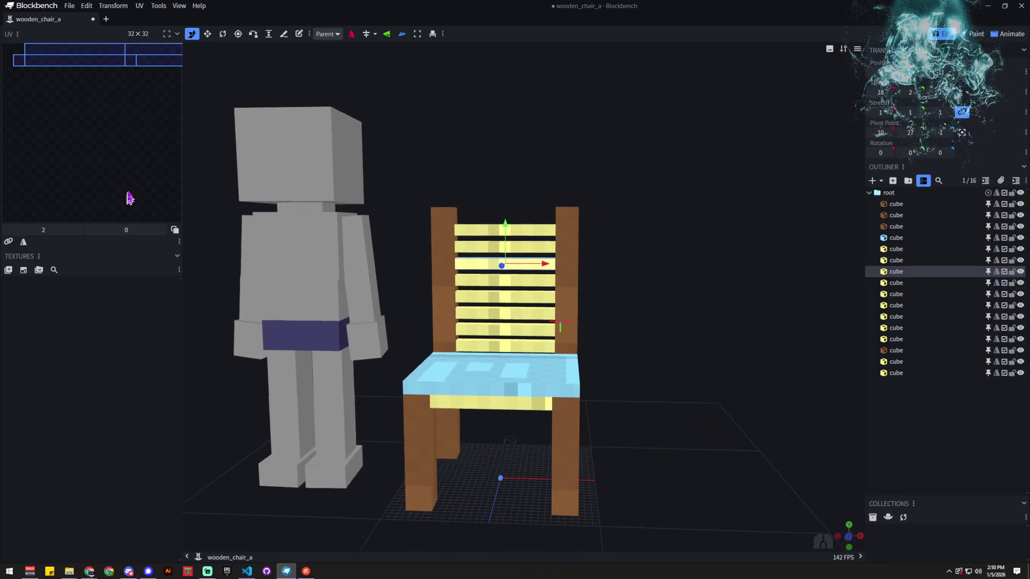
# Step: Try a texture template at 64x pixel density with base color #764319 and padding enabled, and undo its creation
pyautogui.click(23, 271)
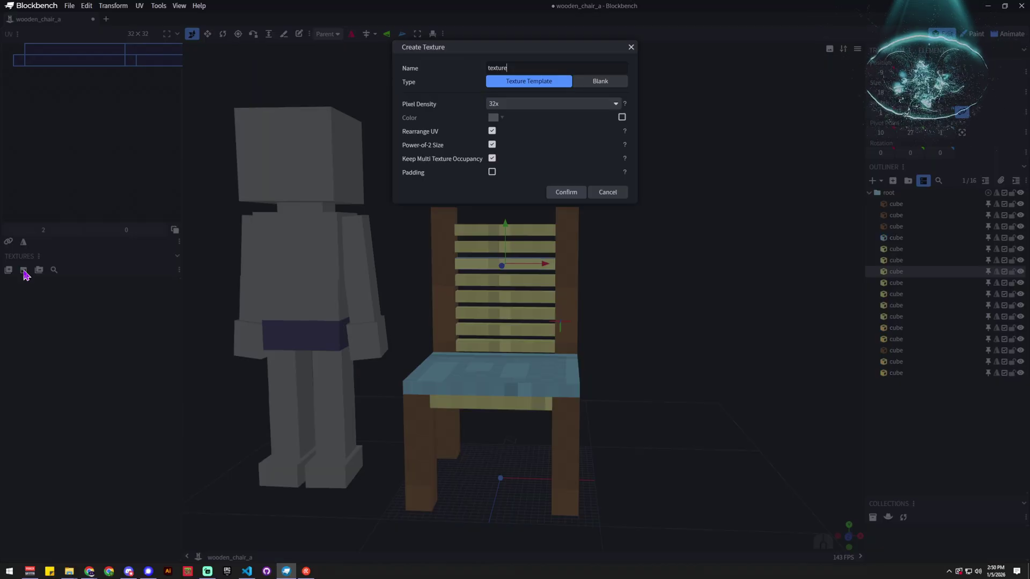
pyautogui.click(533, 104)
pyautogui.click(504, 128)
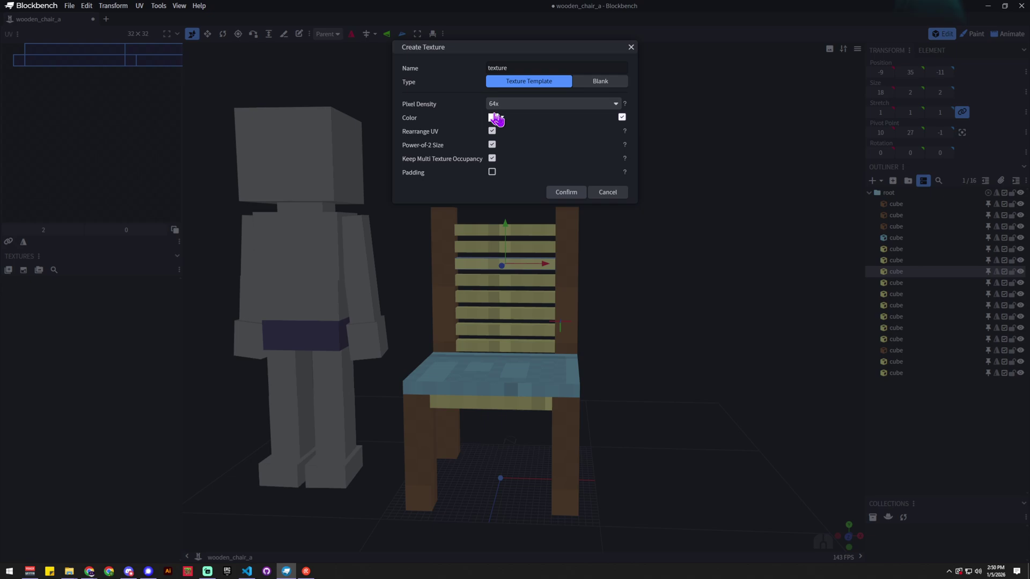
pyautogui.click(494, 118)
pyautogui.moveTo(556, 139); pyautogui.dragTo(537, 169)
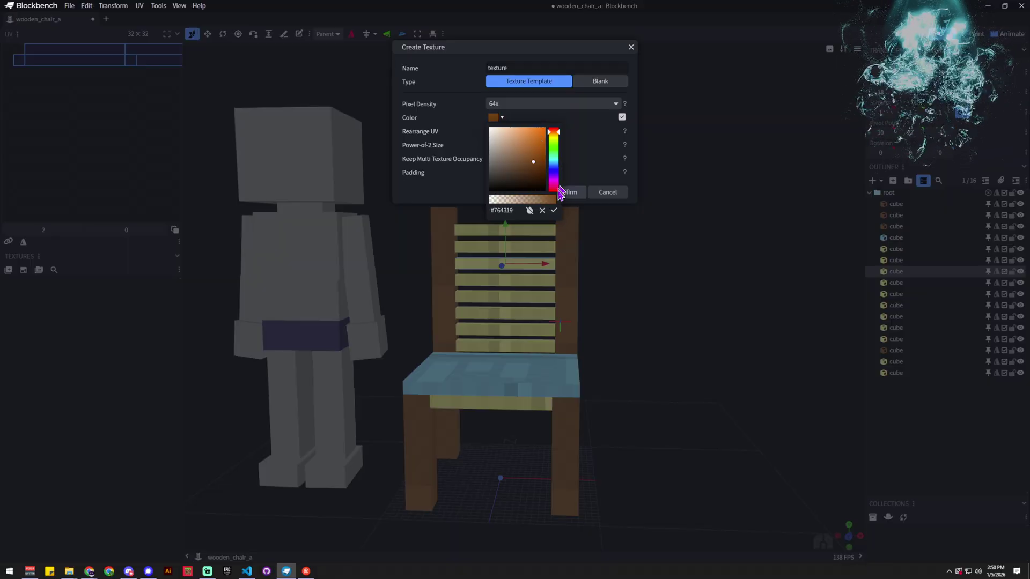
pyautogui.click(555, 213)
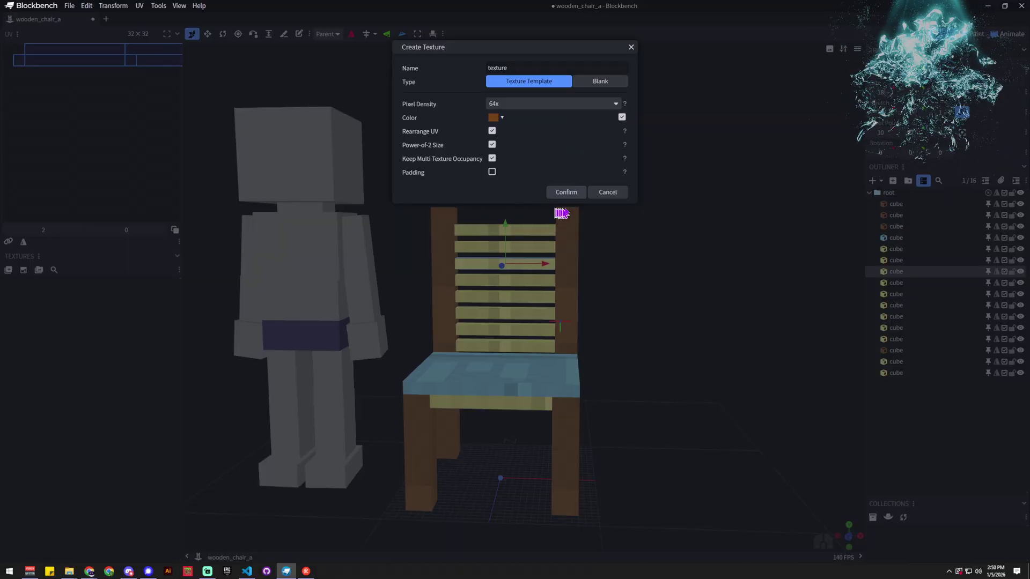
pyautogui.click(492, 158)
pyautogui.click(565, 193)
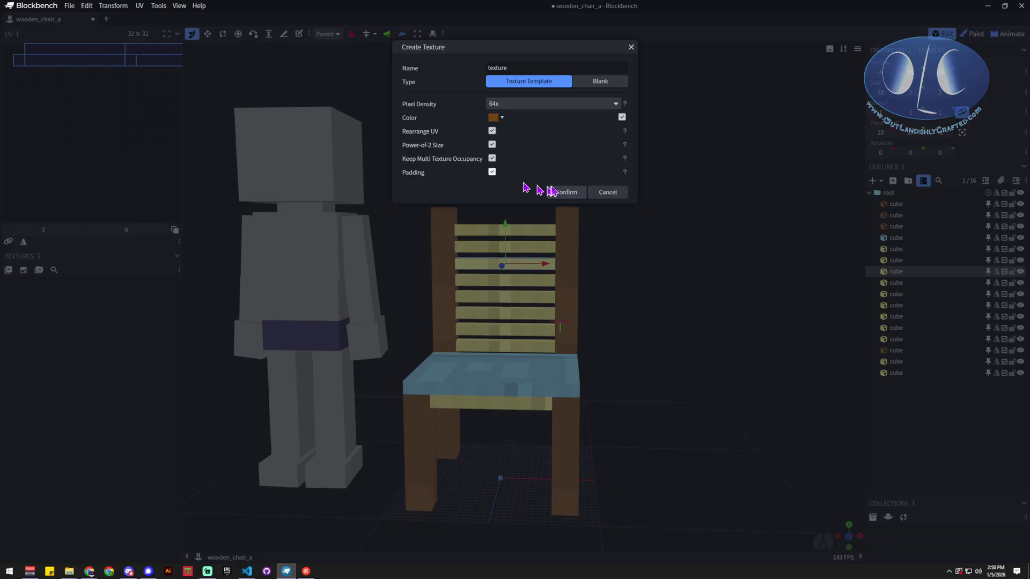
pyautogui.click(552, 192)
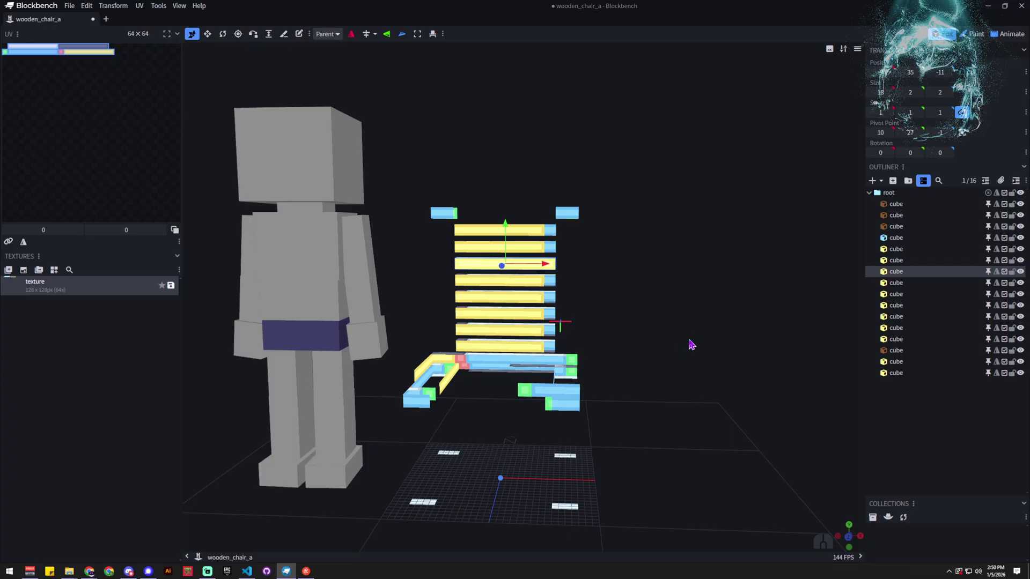
pyautogui.hotkey('ctrl', 'z')
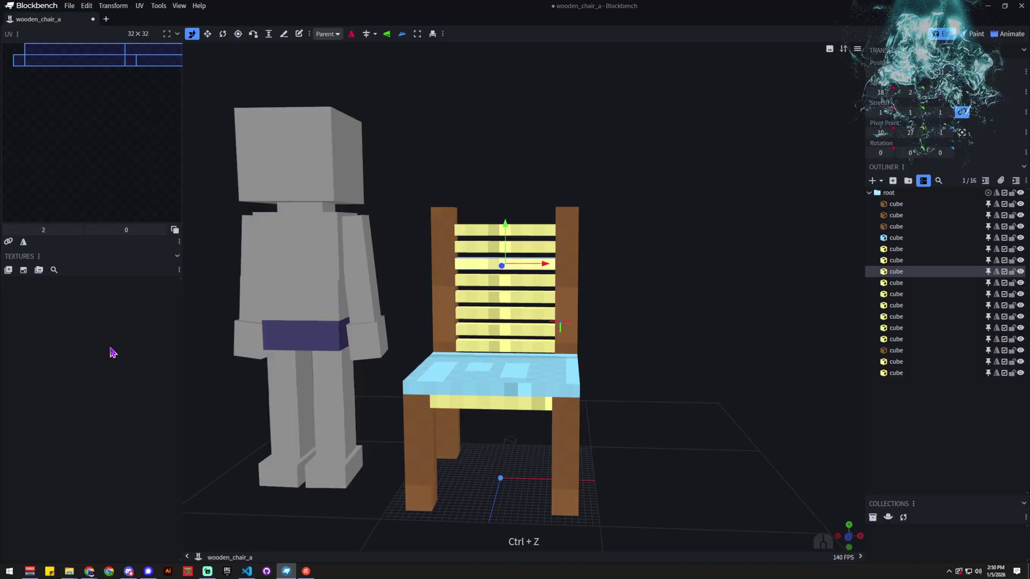
# Step: Select the whole chair root and create a texture template for it at 64x pixel density without a base color
pyautogui.moveTo(584, 386); pyautogui.dragTo(670, 384)
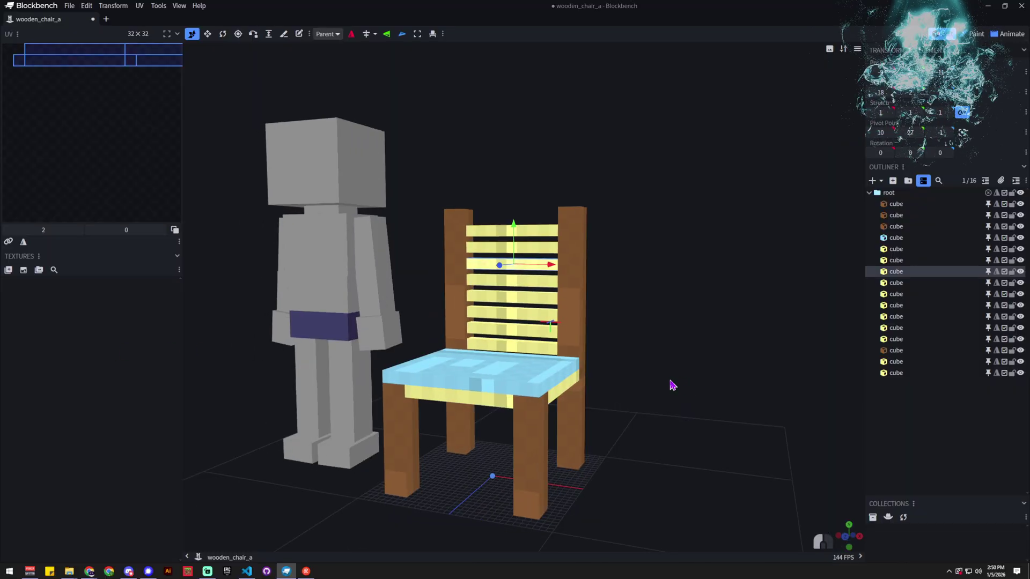
pyautogui.click(890, 193)
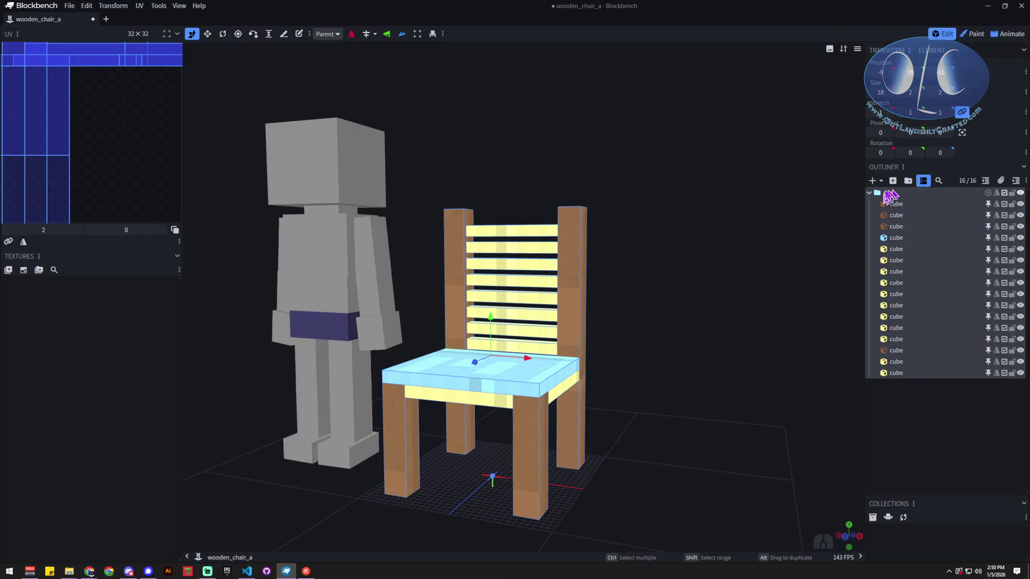
pyautogui.click(24, 271)
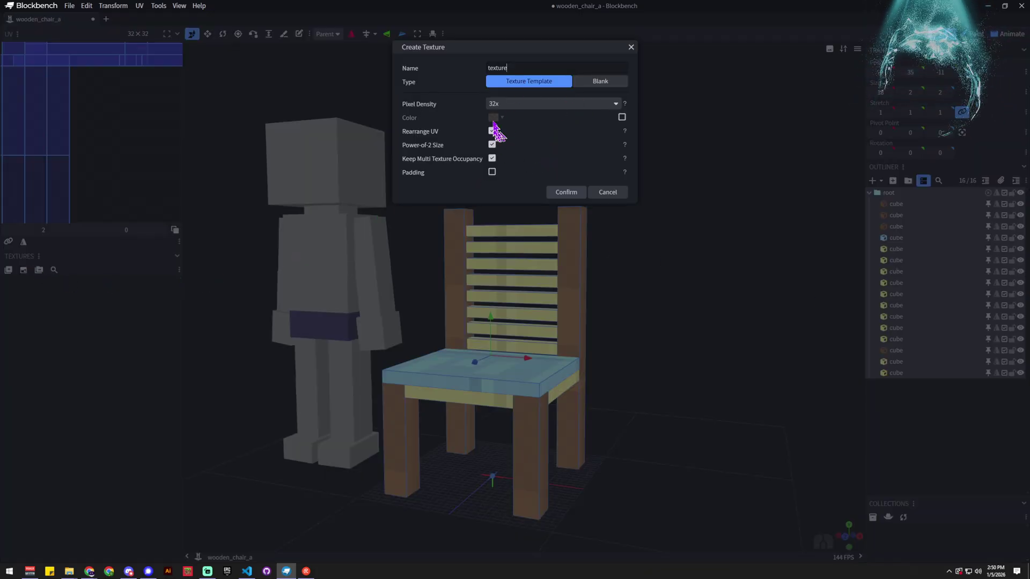
pyautogui.click(494, 104)
pyautogui.click(518, 133)
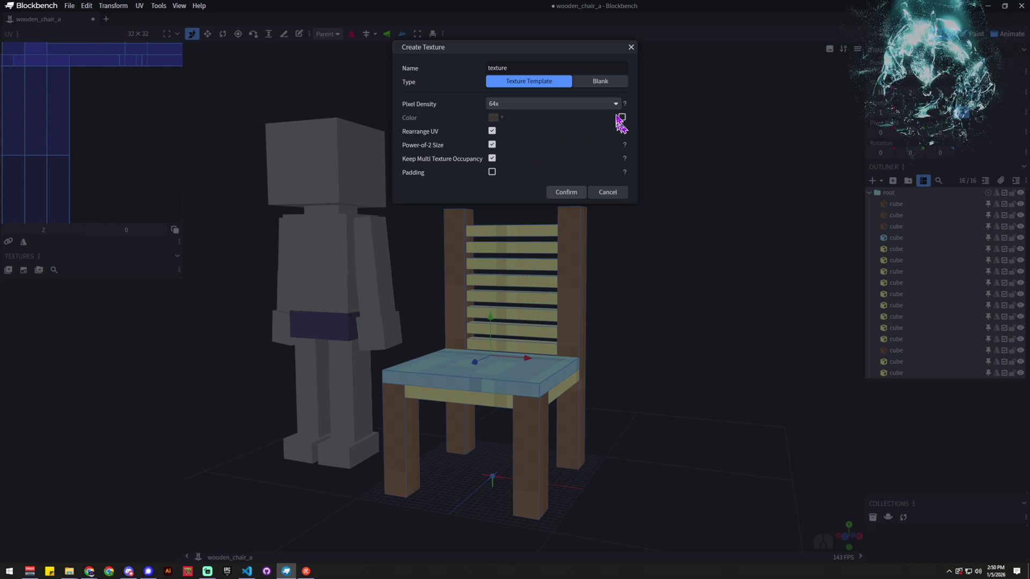
pyautogui.click(569, 192)
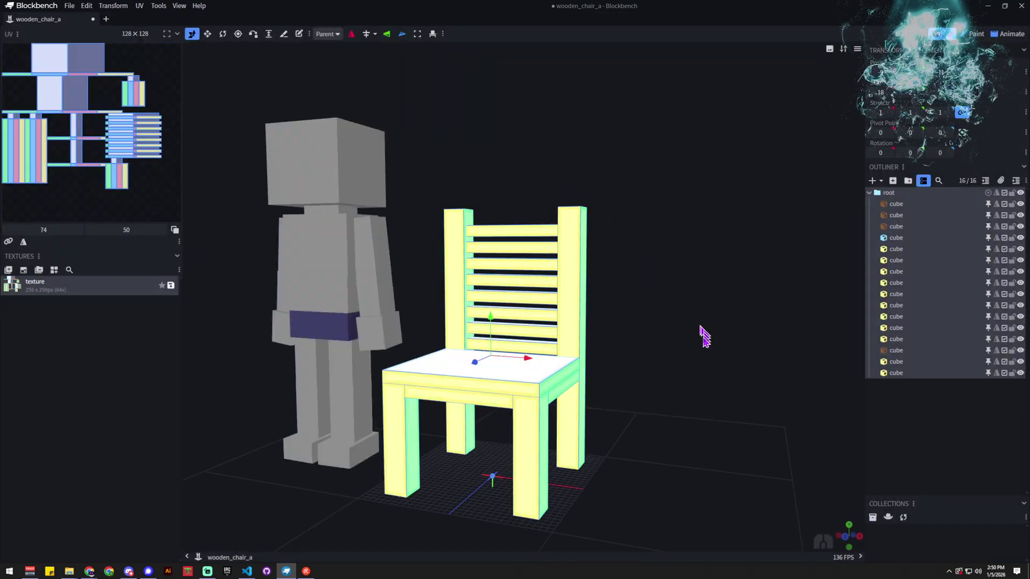
# Step: In Paint mode, fill the front faces of both back posts and the right post's outer side face with #4b351f
pyautogui.moveTo(706, 338); pyautogui.dragTo(683, 319, button='right')
pyautogui.scroll(2, 687, 322)
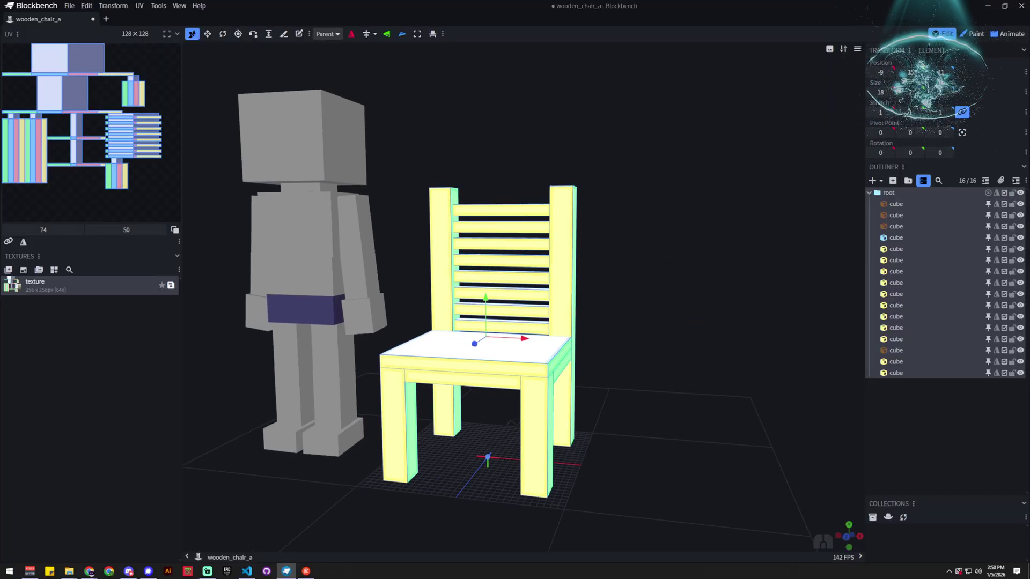
pyautogui.moveTo(552, 338); pyautogui.dragTo(568, 344, button='right')
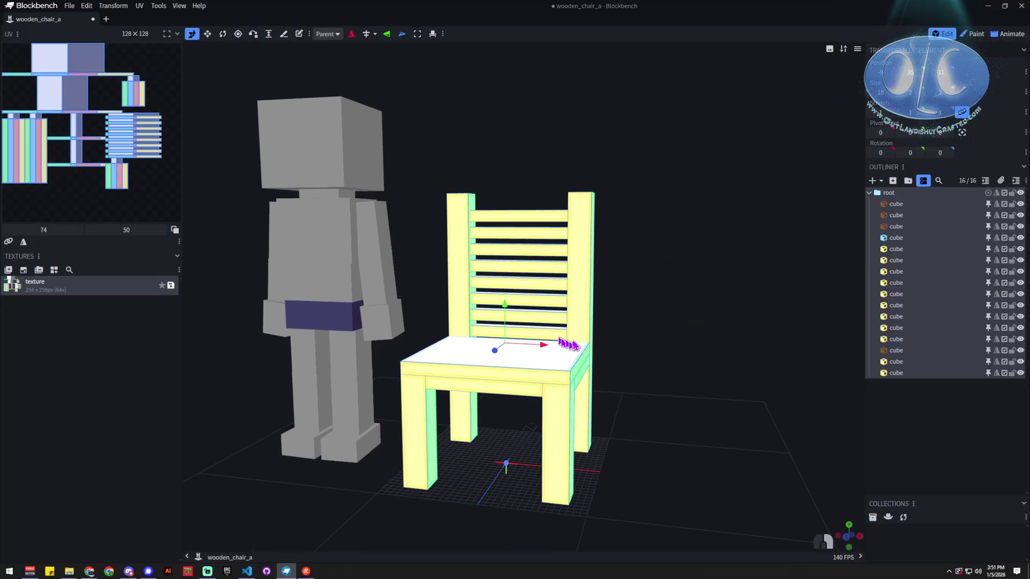
pyautogui.moveTo(664, 377)
pyautogui.mouseDown()
pyautogui.moveTo(494, 387)
pyautogui.moveTo(410, 375)
pyautogui.moveTo(673, 393)
pyautogui.moveTo(677, 384)
pyautogui.mouseUp()
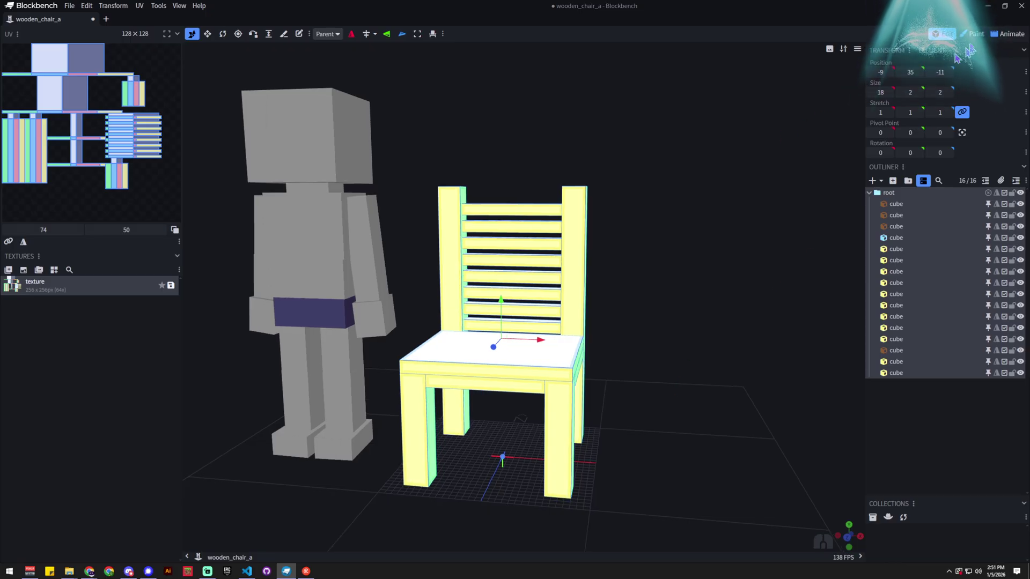
pyautogui.click(972, 34)
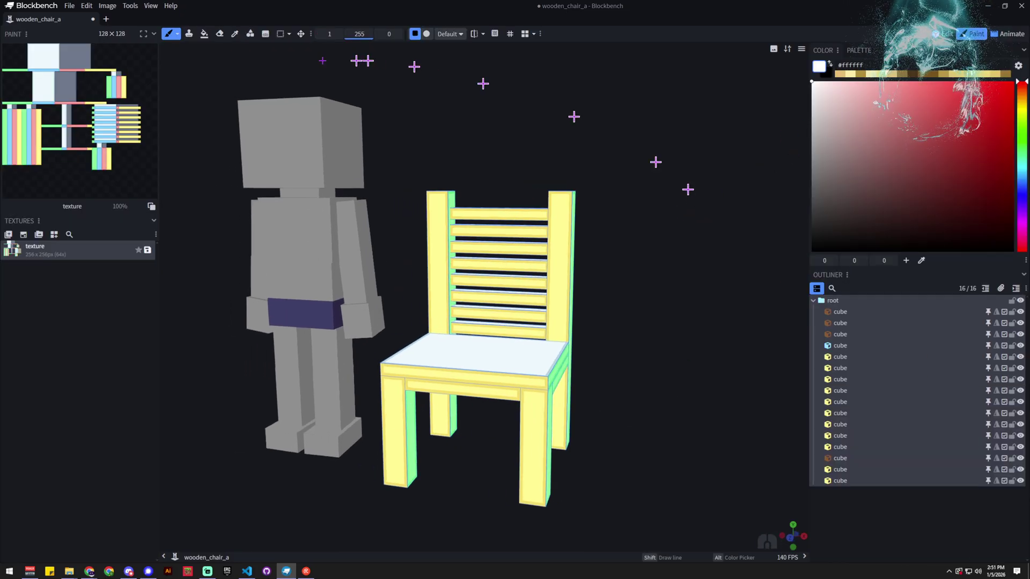
pyautogui.click(203, 34)
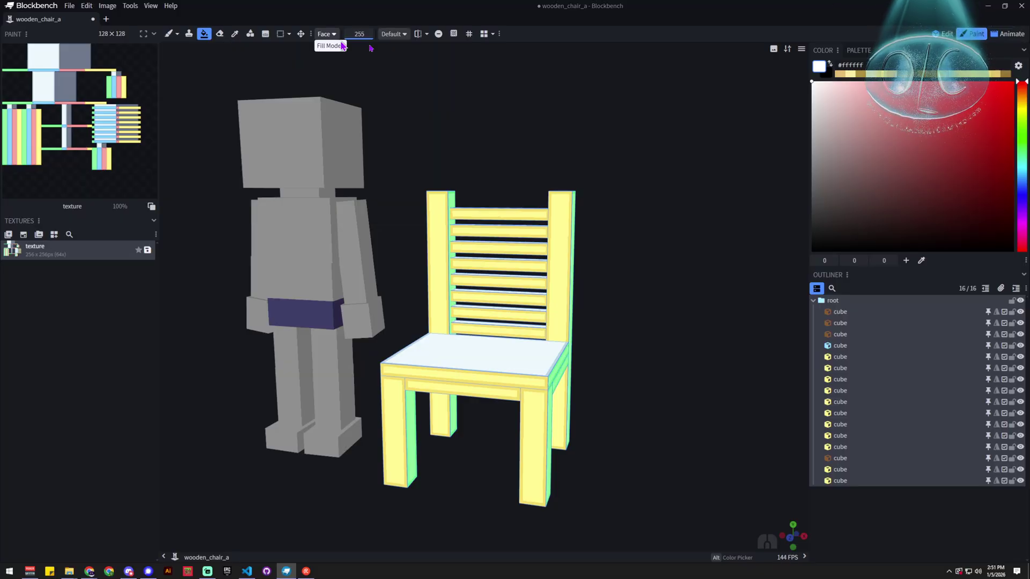
pyautogui.click(917, 76)
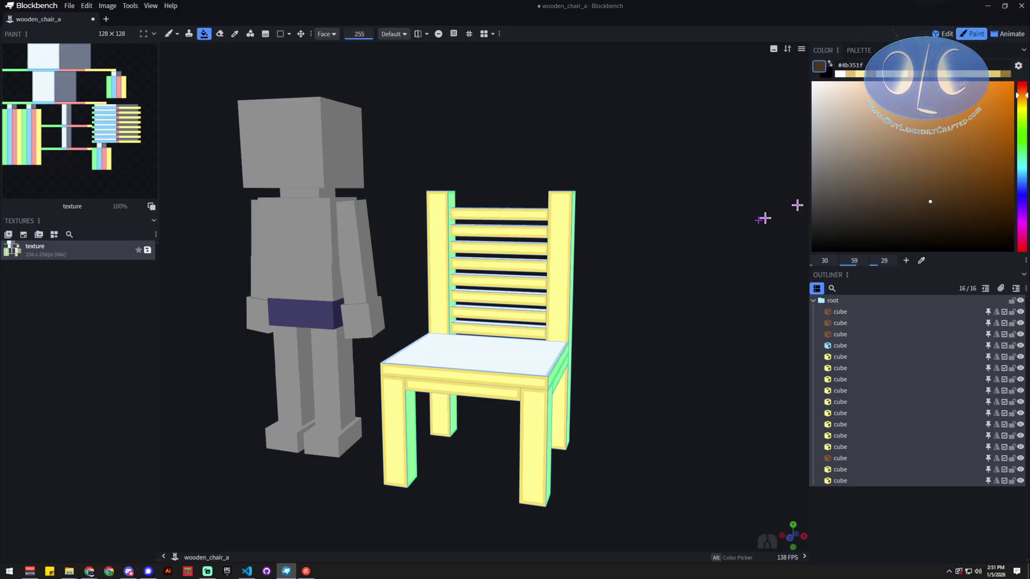
pyautogui.click(553, 269)
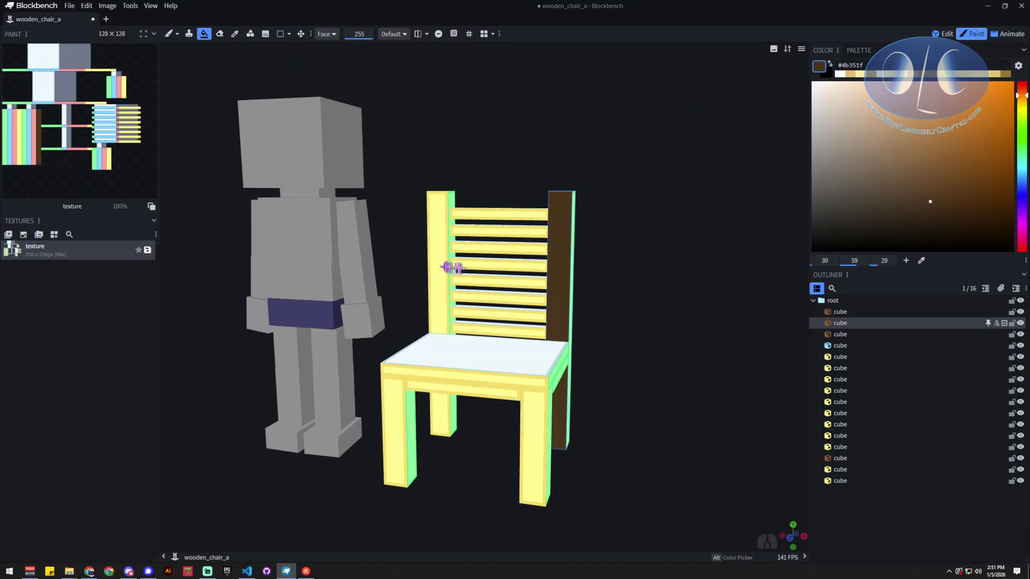
pyautogui.click(435, 269)
pyautogui.moveTo(583, 272); pyautogui.dragTo(608, 240)
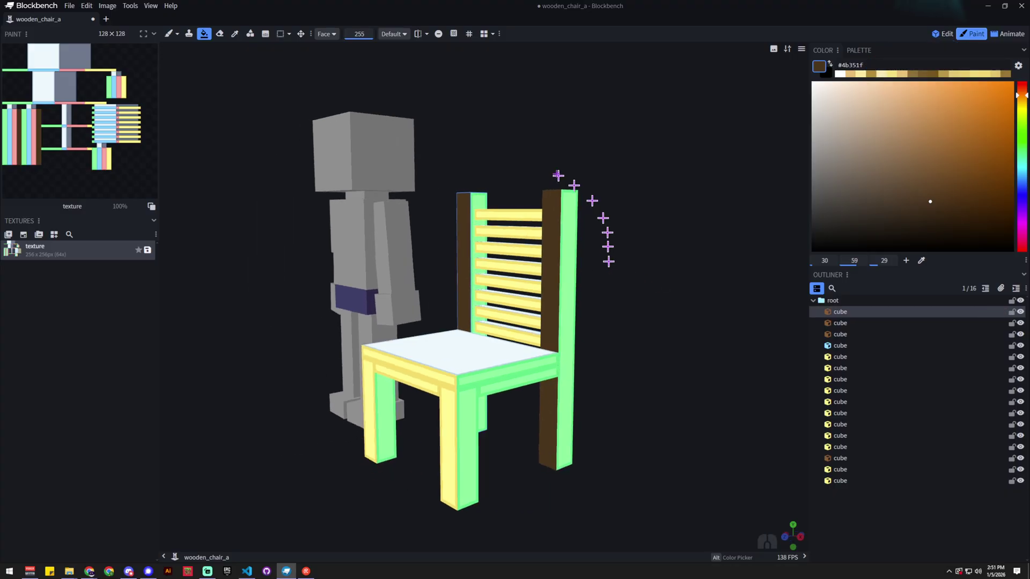
pyautogui.click(567, 245)
# Step: Set the fill mode to Element and fill the left back post and the seat with #4b351f
pyautogui.click(324, 34)
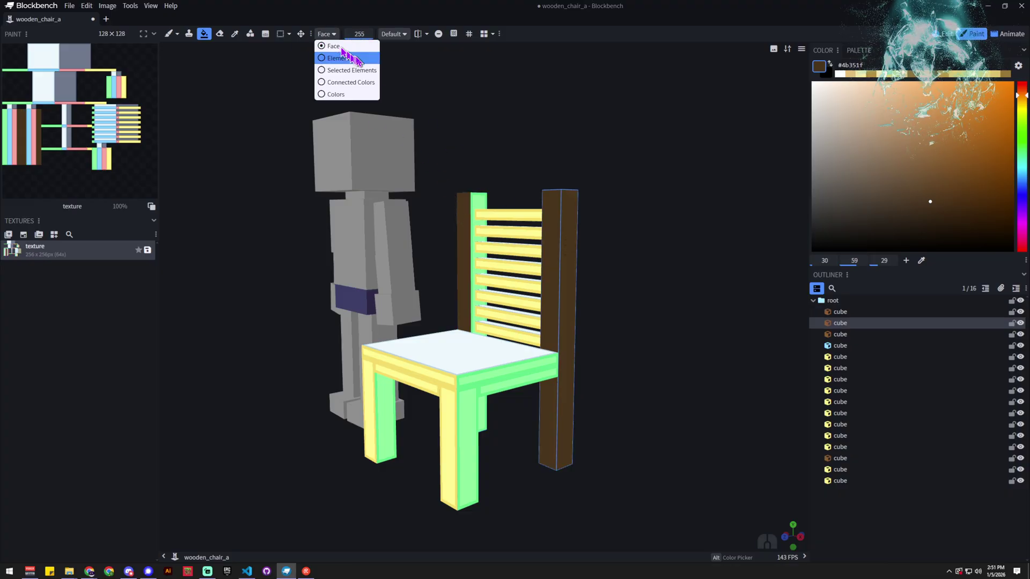
pyautogui.click(331, 59)
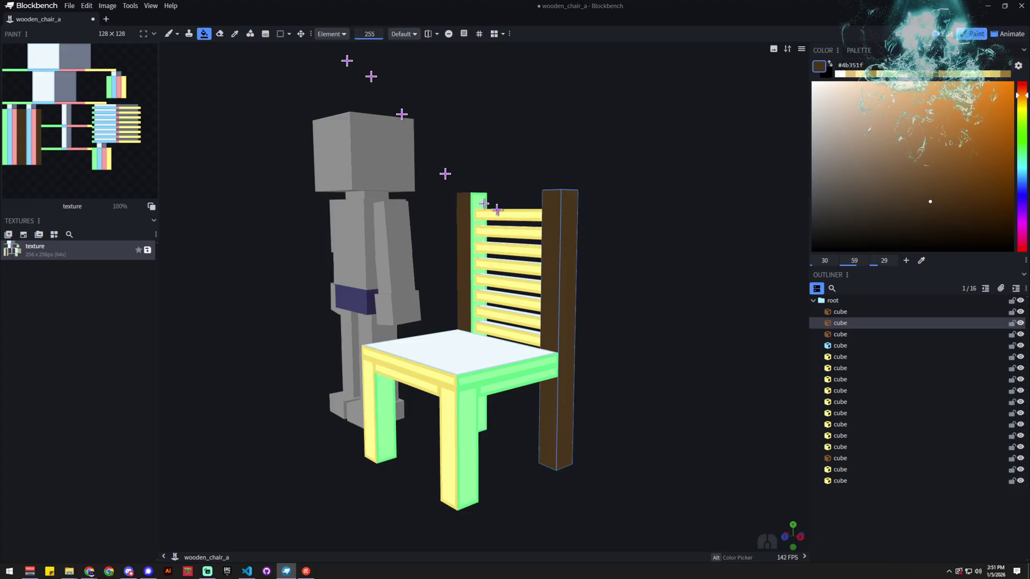
pyautogui.click(487, 206)
pyautogui.click(467, 350)
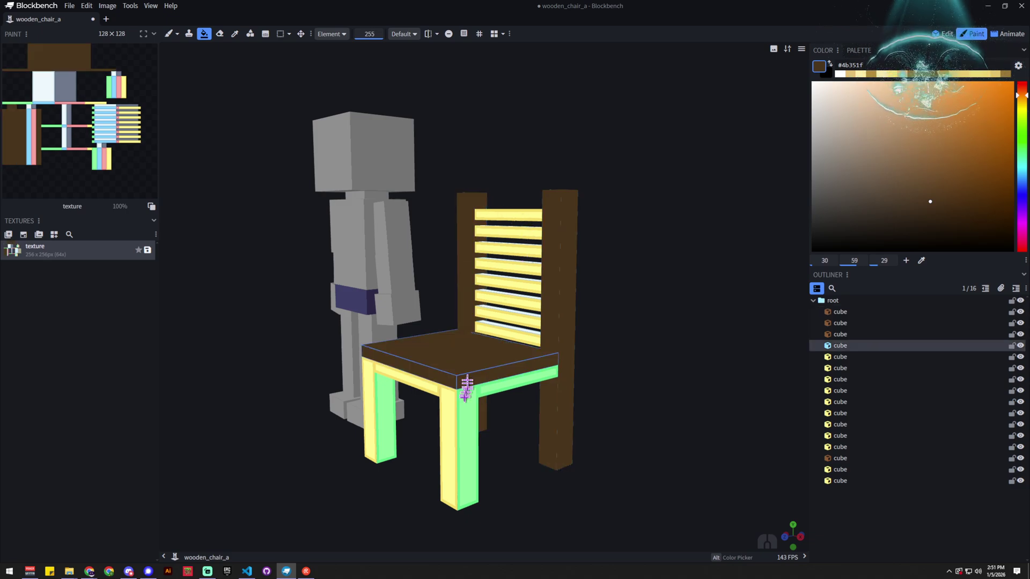
# Step: Fill the front legs, the rails under the seat and all of the right back post with #4b351f
pyautogui.click(466, 384)
pyautogui.click(495, 390)
pyautogui.click(424, 387)
pyautogui.click(386, 410)
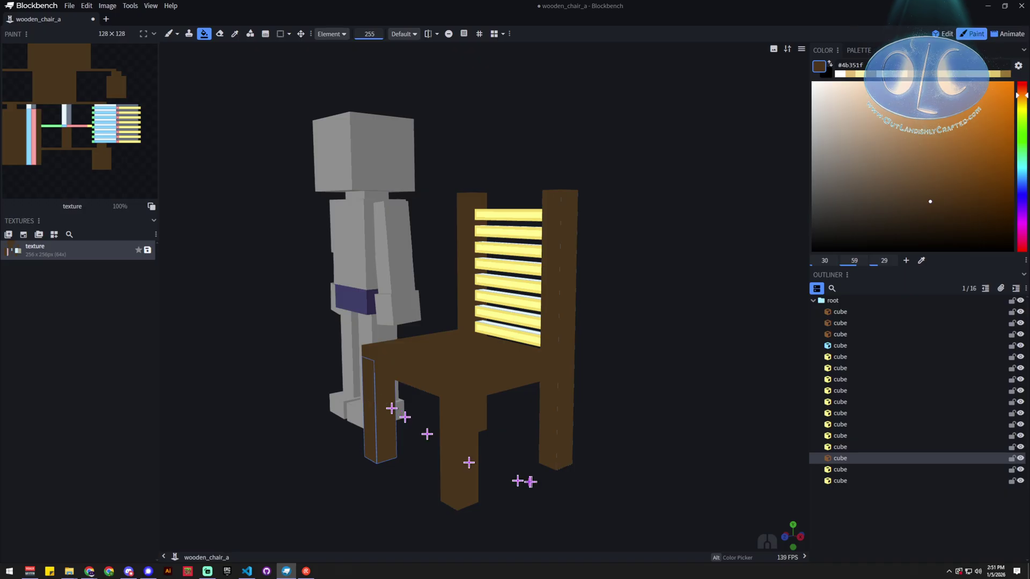
pyautogui.moveTo(523, 483); pyautogui.dragTo(638, 496)
pyautogui.click(442, 373)
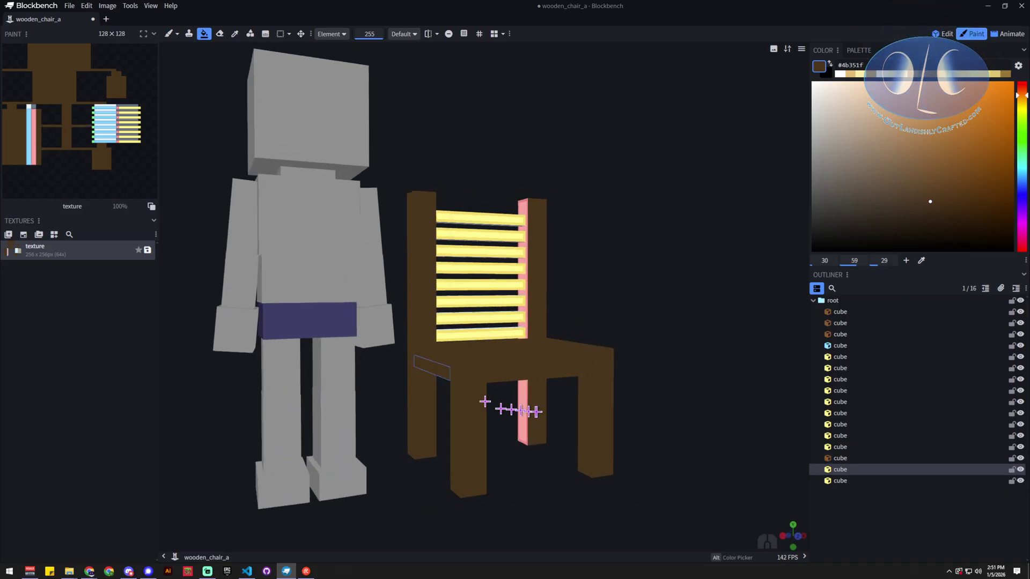
pyautogui.click(523, 408)
# Step: Try light yellow #ebcd74 on the side rail under the seat
pyautogui.moveTo(640, 312); pyautogui.dragTo(671, 421)
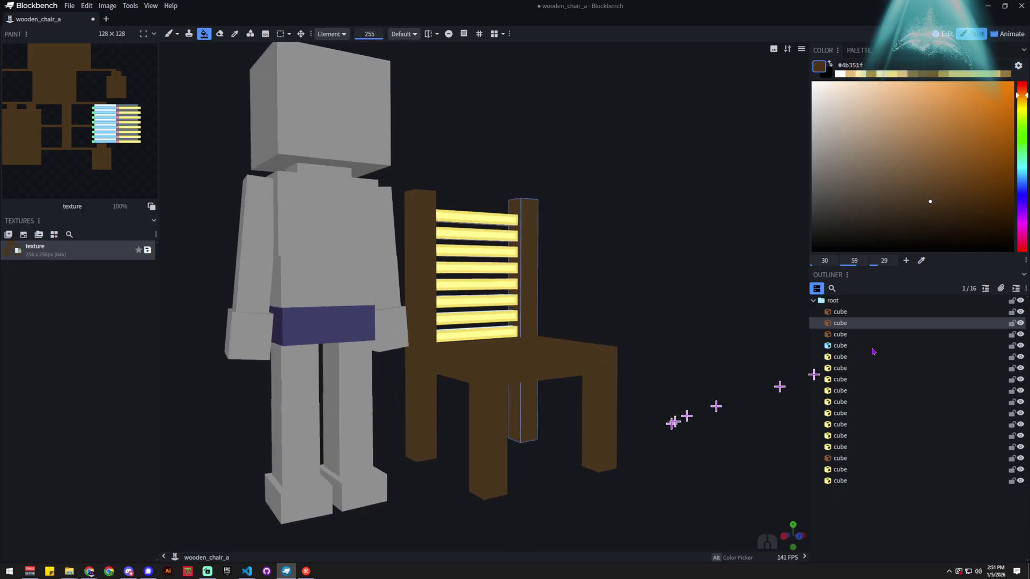
pyautogui.click(961, 78)
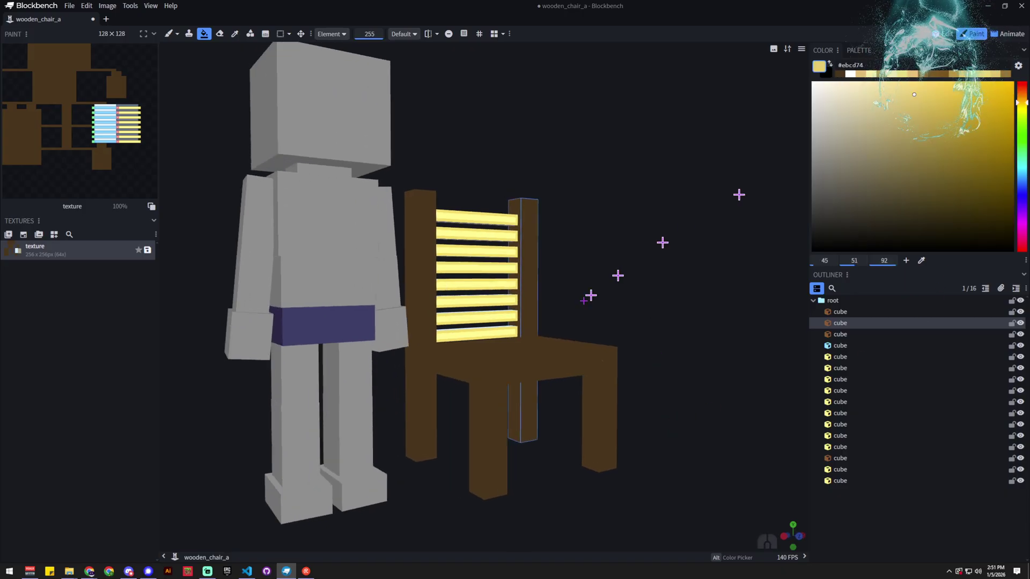
pyautogui.click(458, 377)
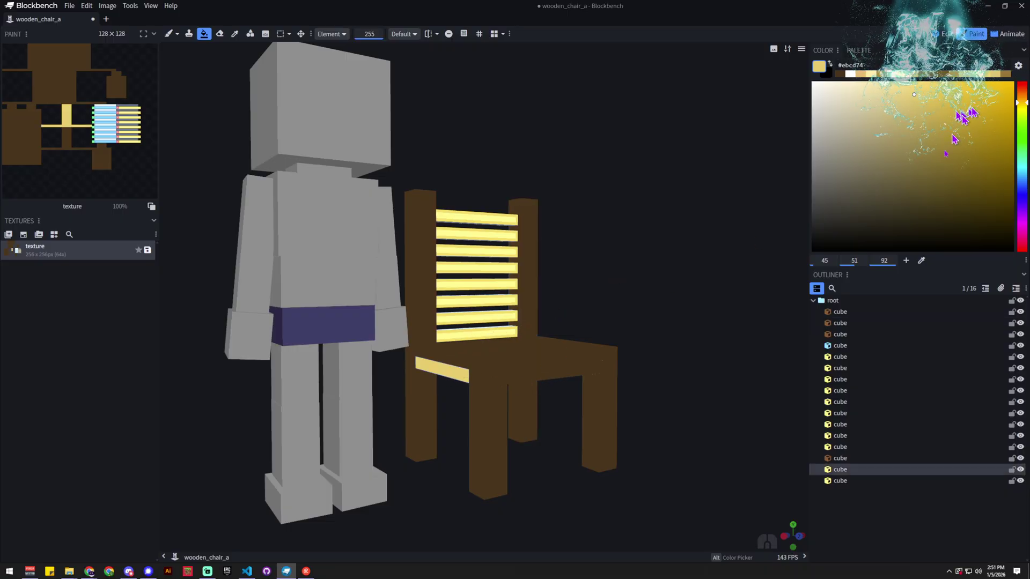
# Step: Fill the front, rear and both side rails under the seat with olive brown #58491f
pyautogui.click(943, 193)
pyautogui.click(466, 369)
pyautogui.click(526, 372)
pyautogui.moveTo(622, 397); pyautogui.dragTo(501, 380)
pyautogui.click(502, 379)
pyautogui.moveTo(683, 404); pyautogui.dragTo(501, 381)
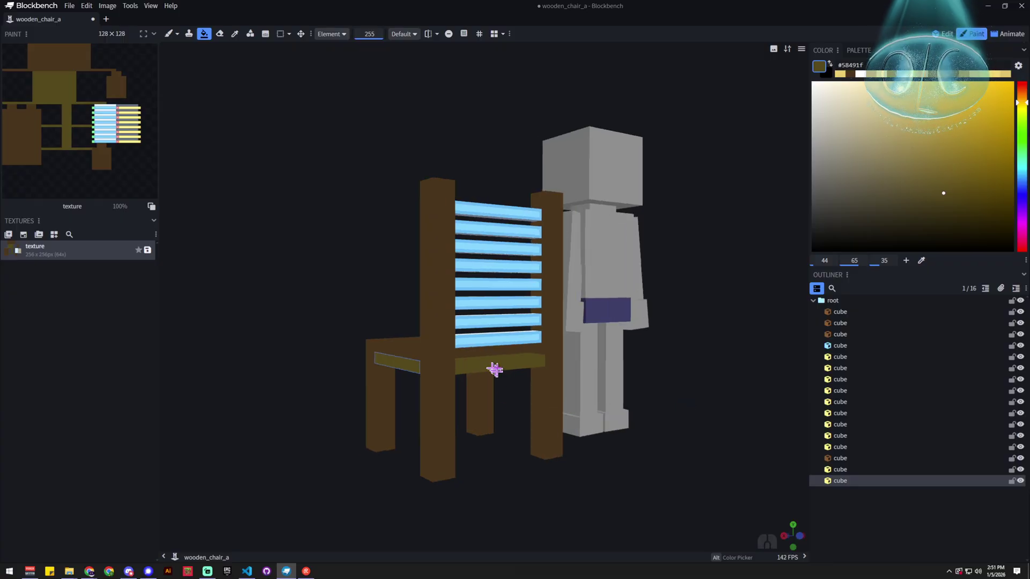
pyautogui.click(494, 369)
# Step: Fill both front legs and both back posts with dark olive #42350d
pyautogui.moveTo(515, 485); pyautogui.dragTo(689, 485)
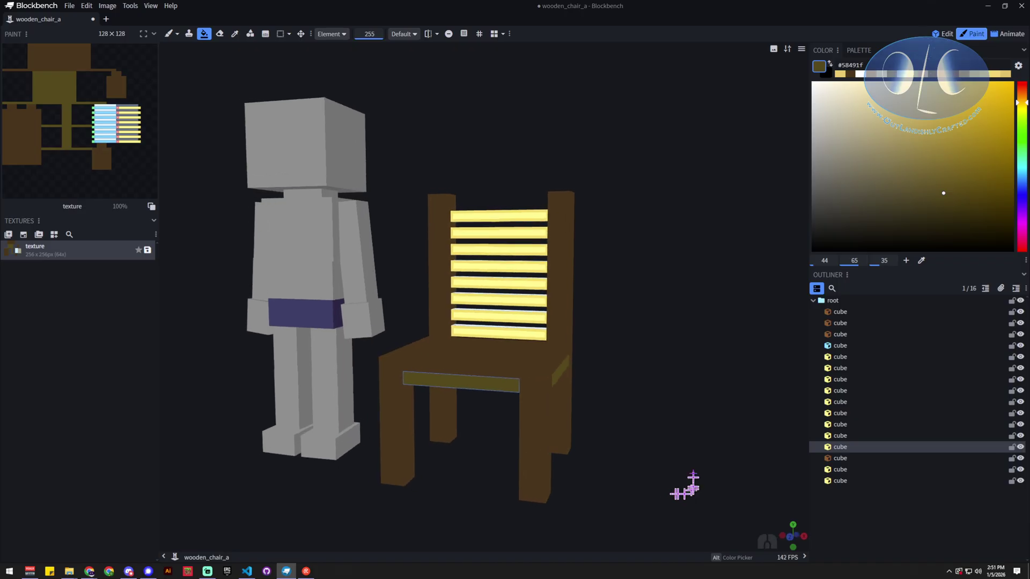
pyautogui.click(536, 430)
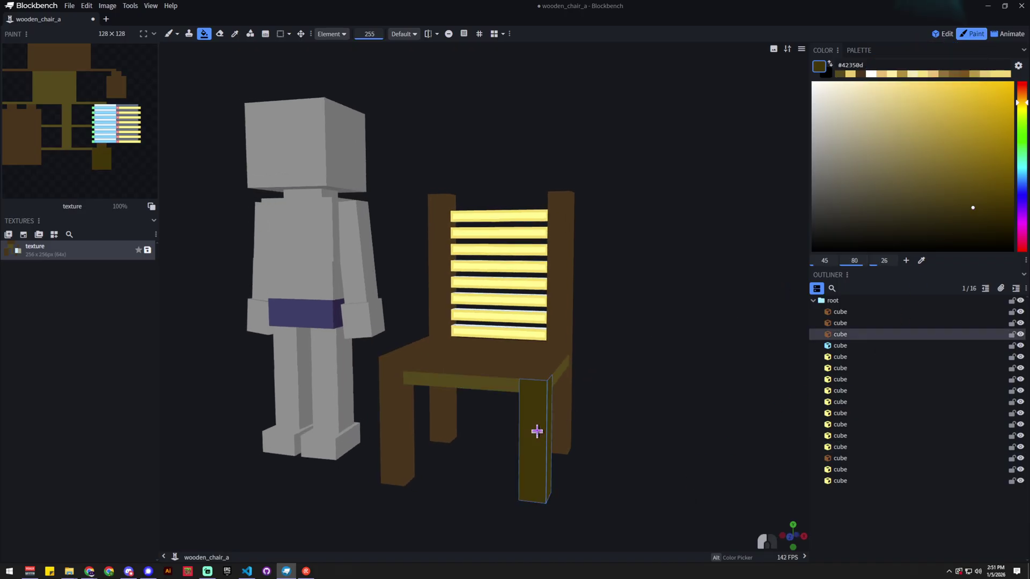
pyautogui.click(568, 425)
pyautogui.click(441, 430)
pyautogui.click(406, 432)
# Step: Fill all the back slats with the warmer brown #795524
pyautogui.moveTo(606, 458)
pyautogui.mouseDown()
pyautogui.moveTo(687, 460)
pyautogui.moveTo(589, 464)
pyautogui.mouseUp()
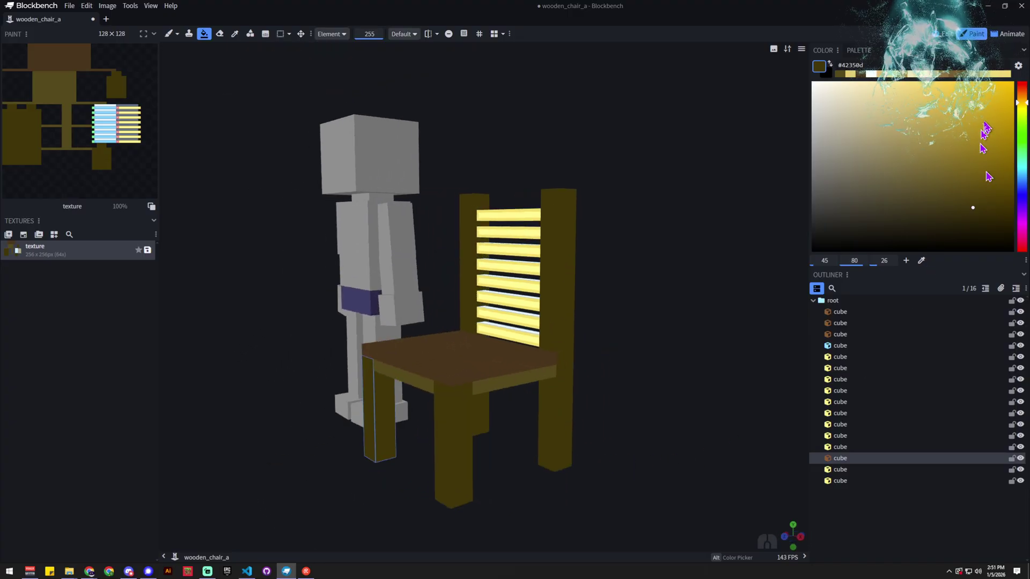
pyautogui.click(953, 171)
pyautogui.moveTo(514, 217); pyautogui.dragTo(506, 327)
pyautogui.moveTo(590, 400); pyautogui.dragTo(658, 411)
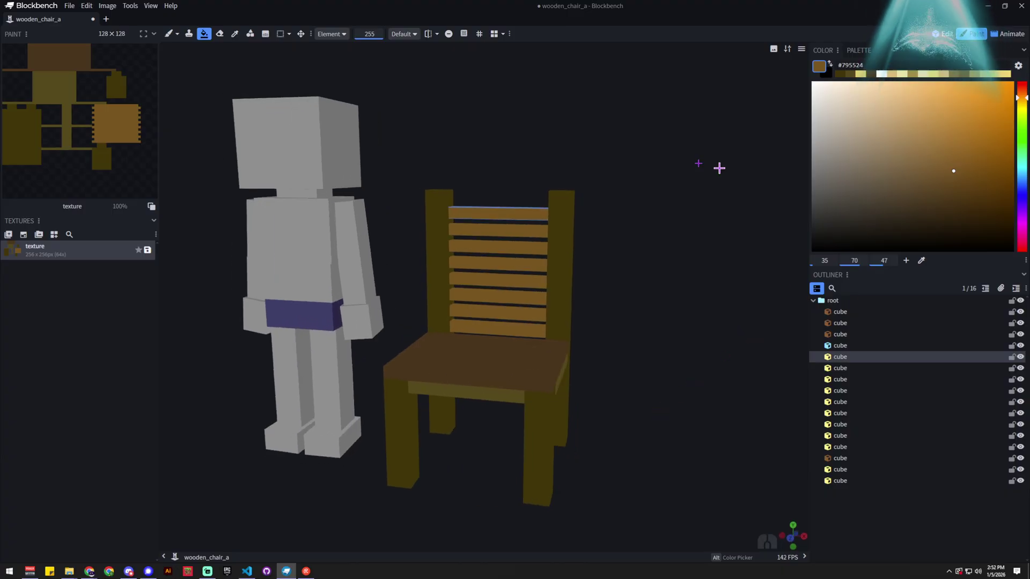
# Step: Brush a short #795524 grain streak near the top of the right back post, and enable the painting grid and shading
pyautogui.click(175, 38)
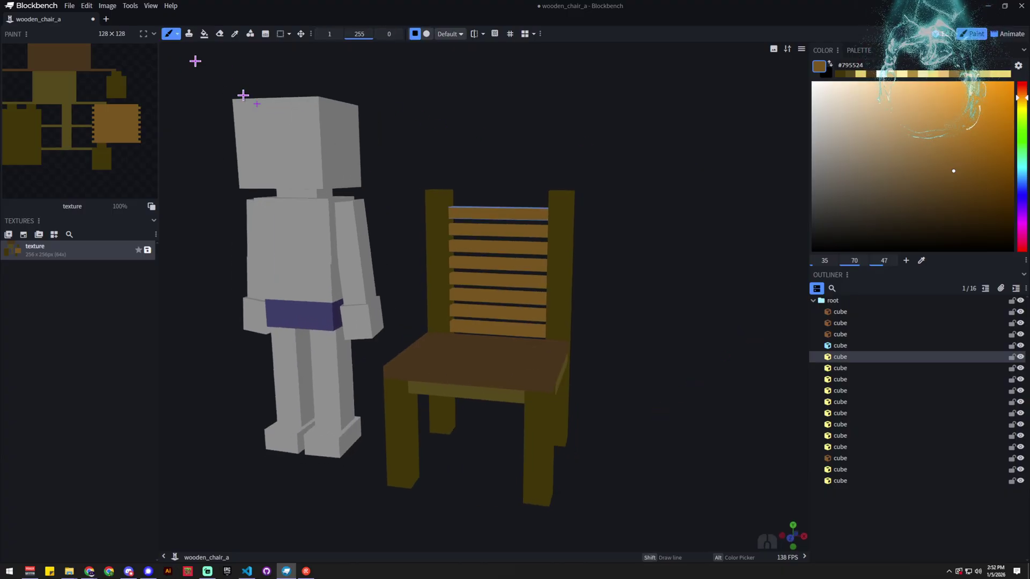
pyautogui.click(568, 198)
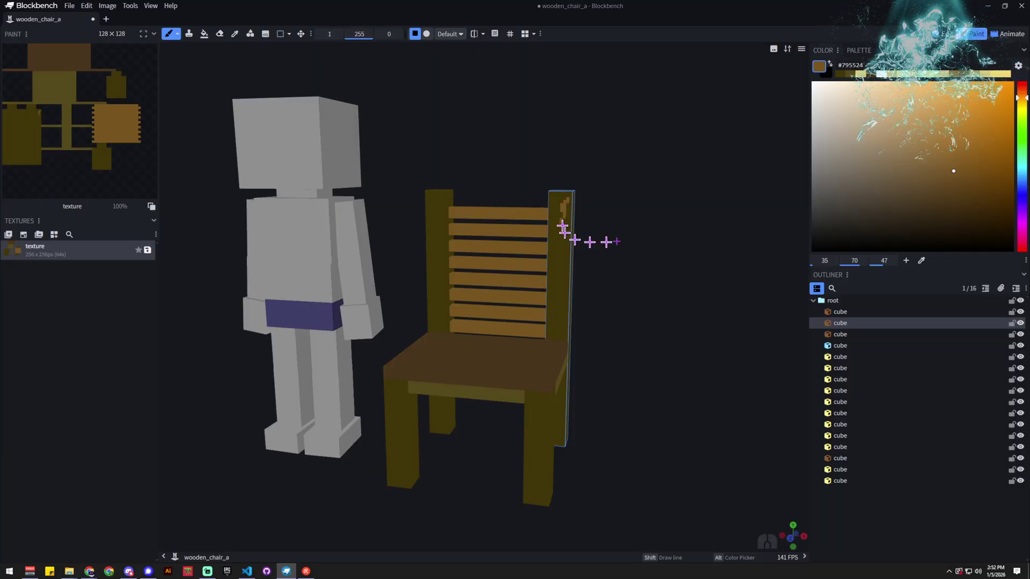
pyautogui.click(801, 49)
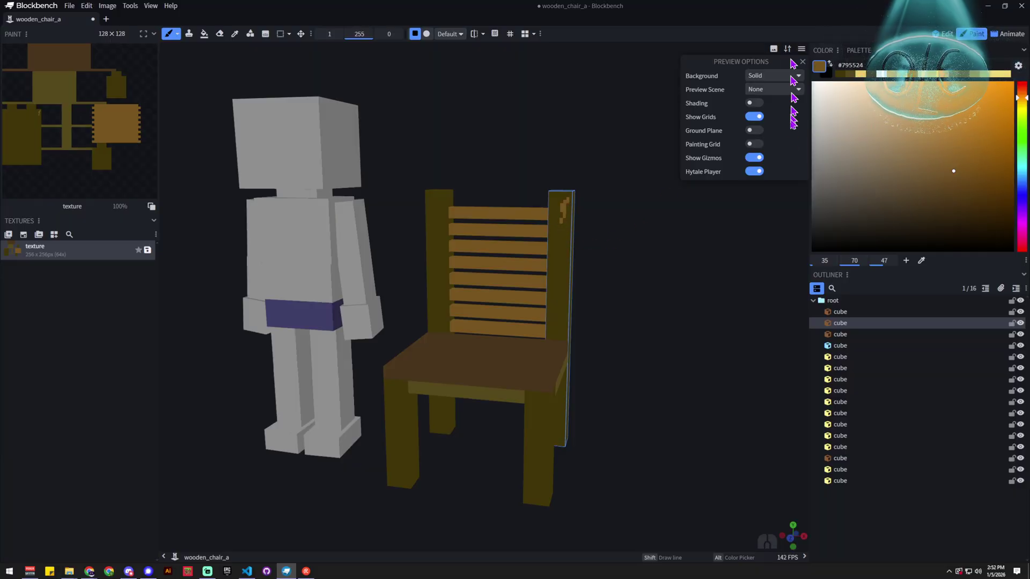
pyautogui.click(754, 144)
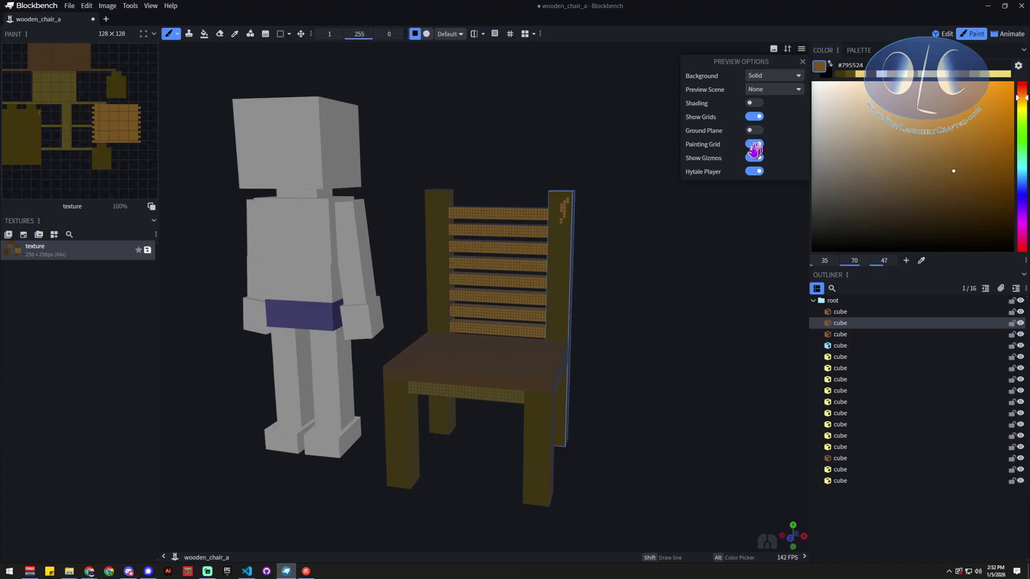
pyautogui.click(754, 104)
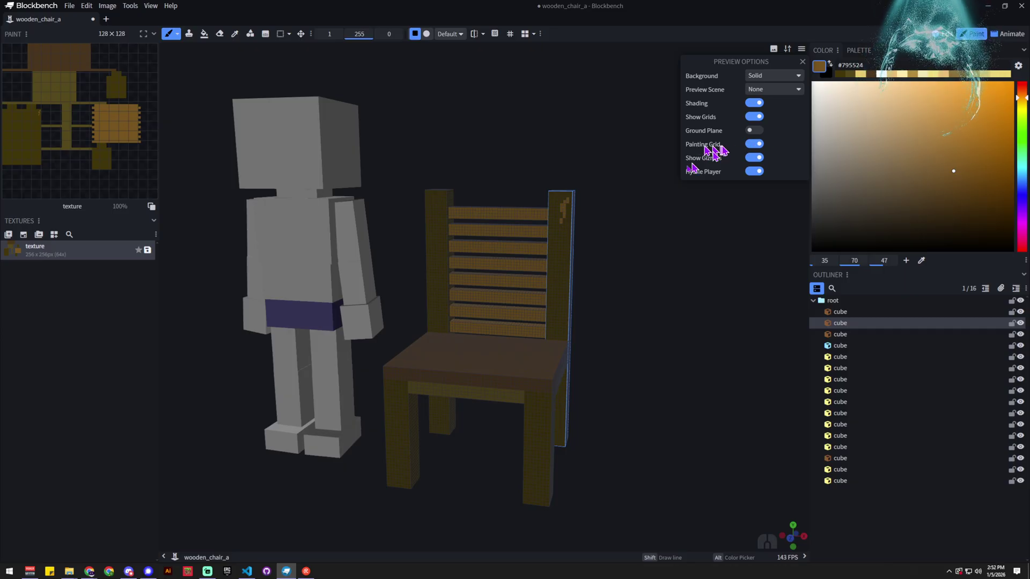
# Step: Paint a wood knot on the right back post using #795524 strokes, a light #e8be79 ring and a #42350d center
pyautogui.scroll(5, 489, 224)
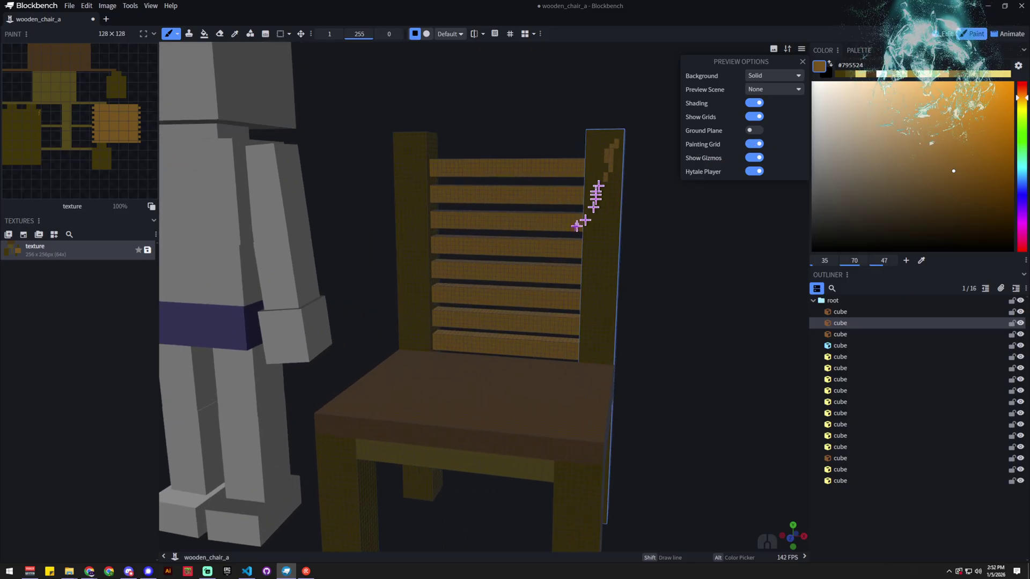
pyautogui.click(610, 221)
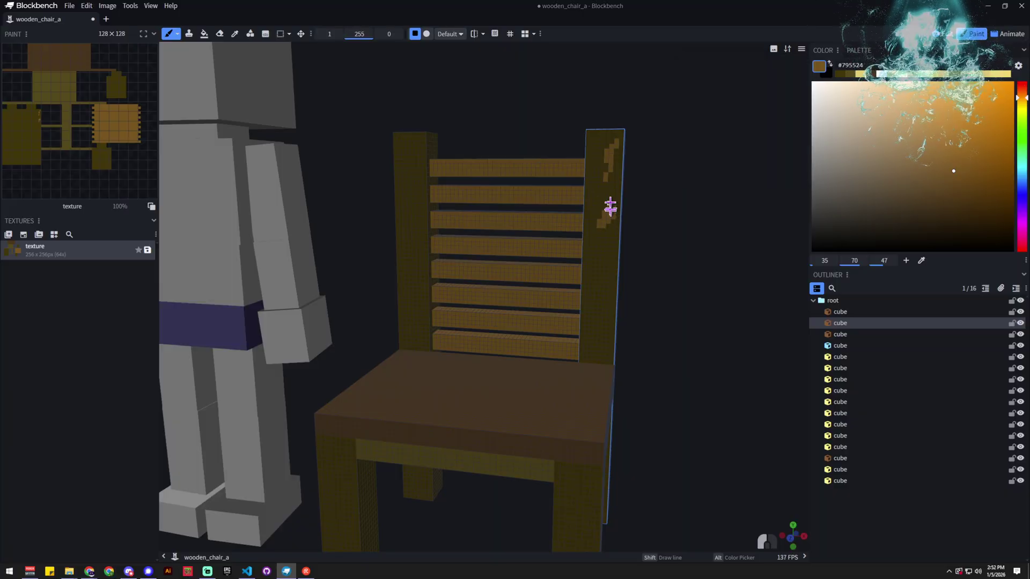
pyautogui.click(908, 97)
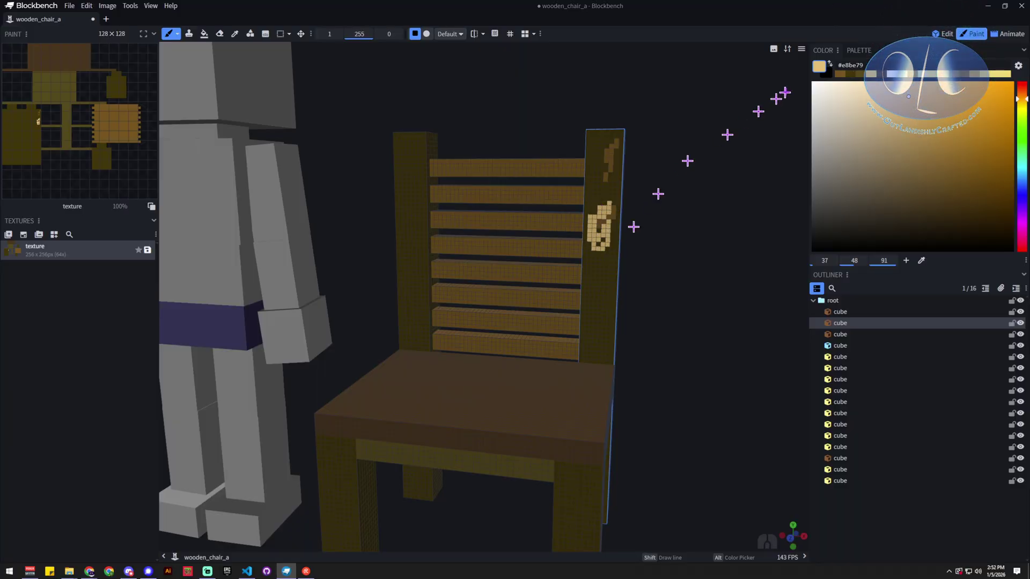
pyautogui.click(841, 73)
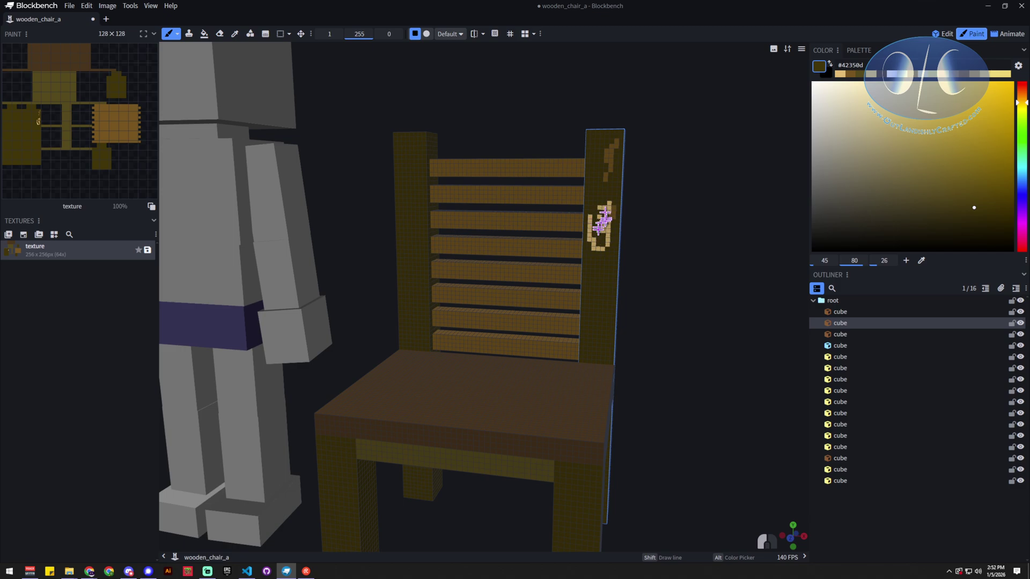
# Step: Undo the wood knot and most of the grain streak on the right back post, and return to Edit mode
pyautogui.click(177, 35)
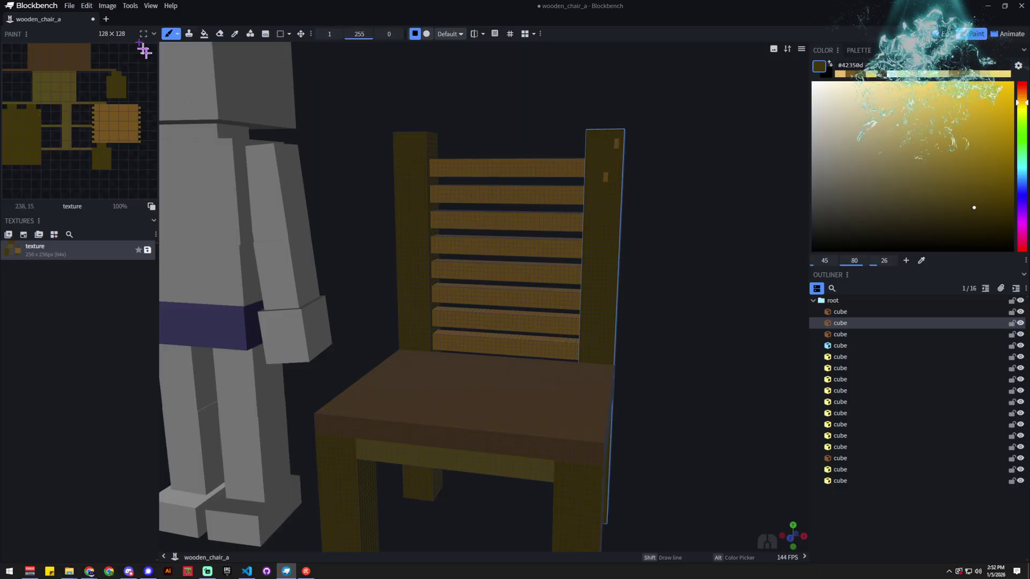
pyautogui.click(178, 34)
pyautogui.click(185, 46)
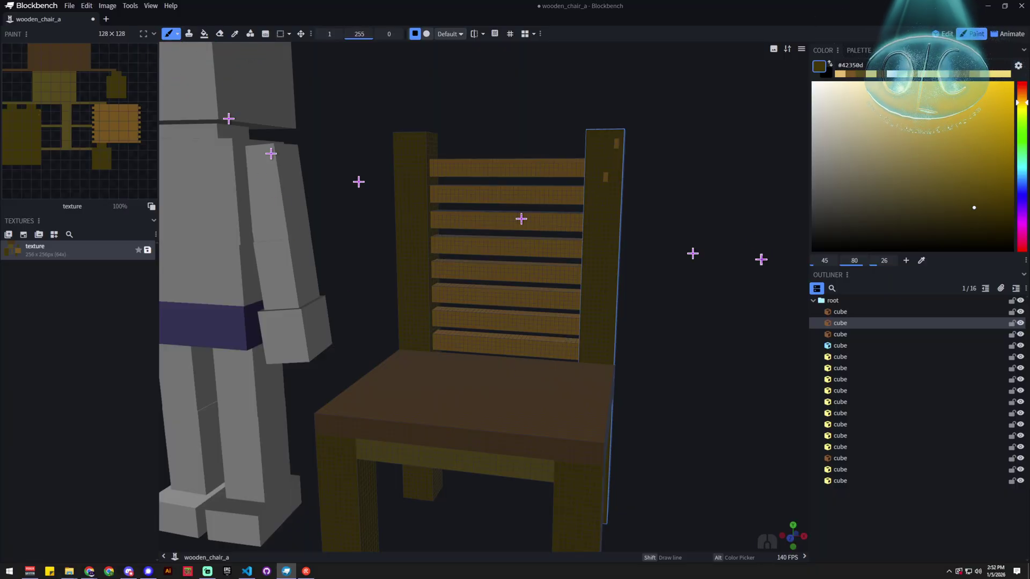
pyautogui.click(939, 35)
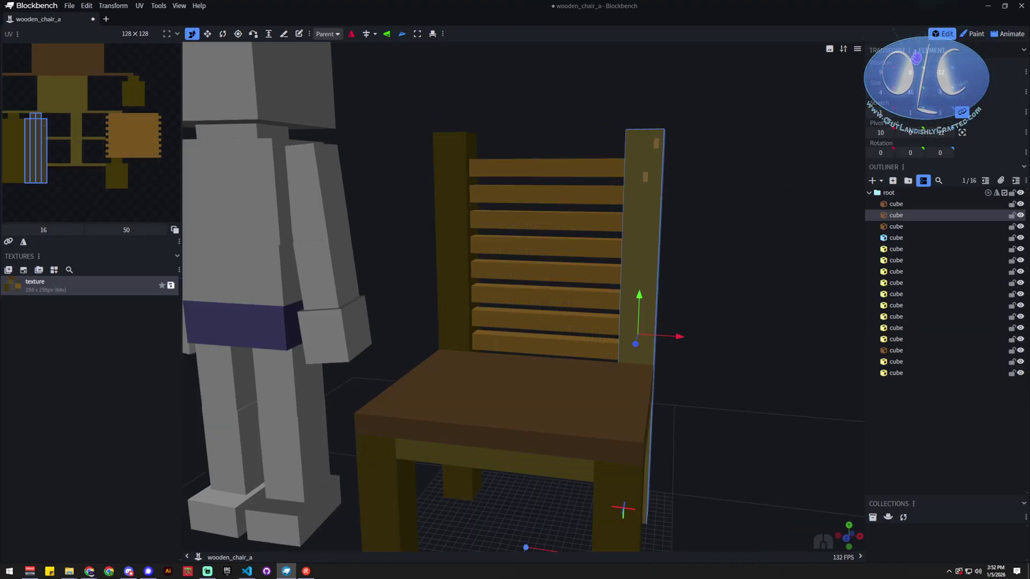
# Step: Deselect the back post and examine the whole chair beside the player model from several angles, checking its proportions and base colors
pyautogui.scroll(-6, 749, 281)
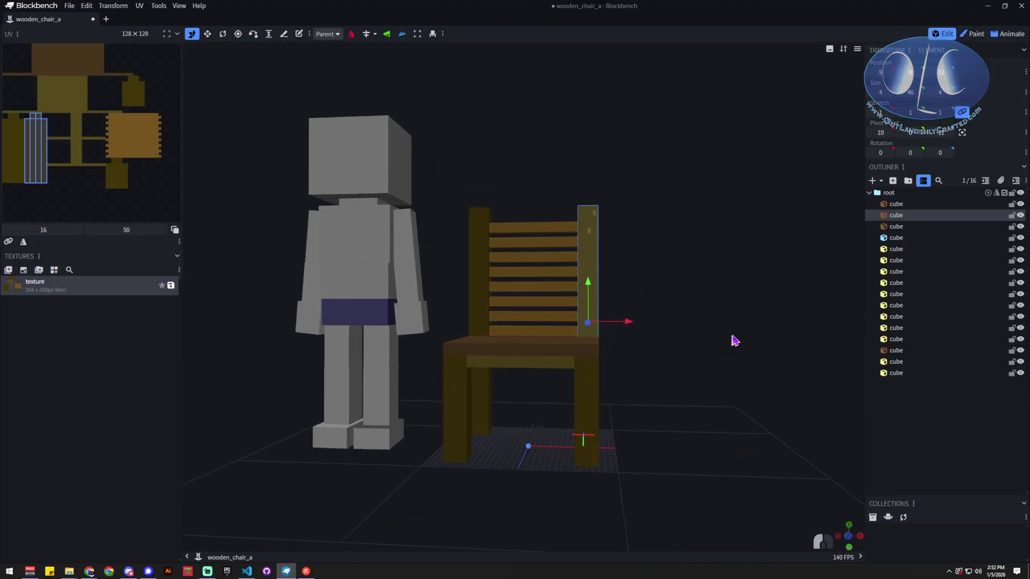
pyautogui.moveTo(706, 361)
pyautogui.mouseDown()
pyautogui.moveTo(740, 340)
pyautogui.moveTo(536, 351)
pyautogui.moveTo(781, 343)
pyautogui.moveTo(733, 349)
pyautogui.moveTo(705, 329)
pyautogui.moveTo(719, 361)
pyautogui.moveTo(781, 372)
pyautogui.moveTo(722, 369)
pyautogui.mouseUp()
pyautogui.click(901, 421)
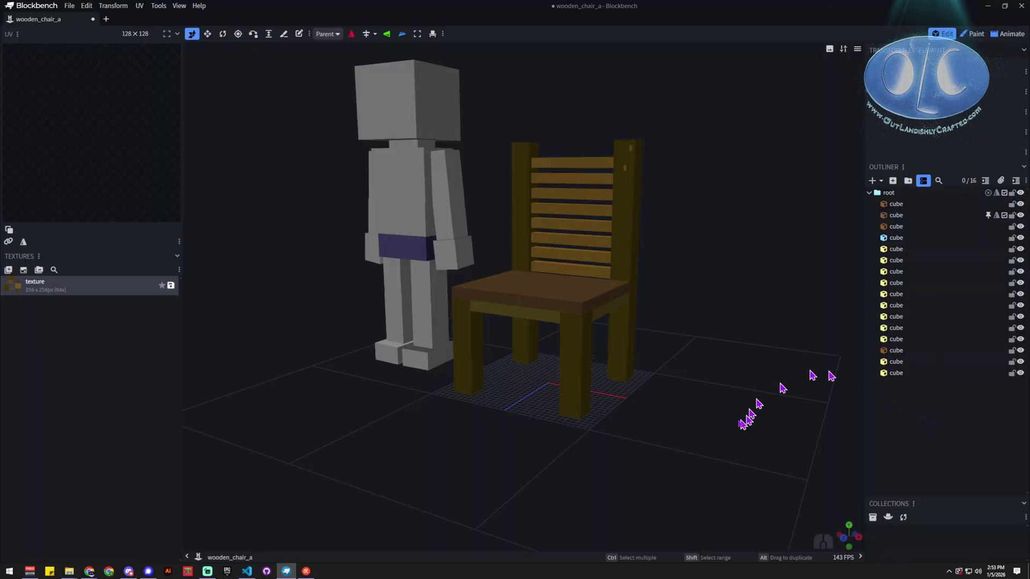
pyautogui.moveTo(742, 425); pyautogui.dragTo(605, 429)
pyautogui.moveTo(597, 457); pyautogui.dragTo(545, 473)
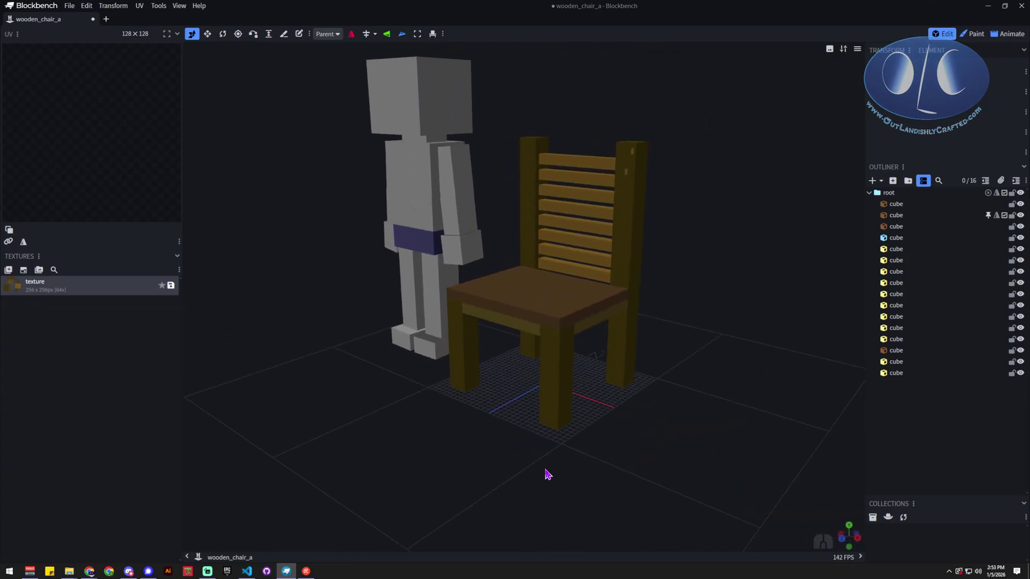
pyautogui.moveTo(483, 479); pyautogui.dragTo(533, 515)
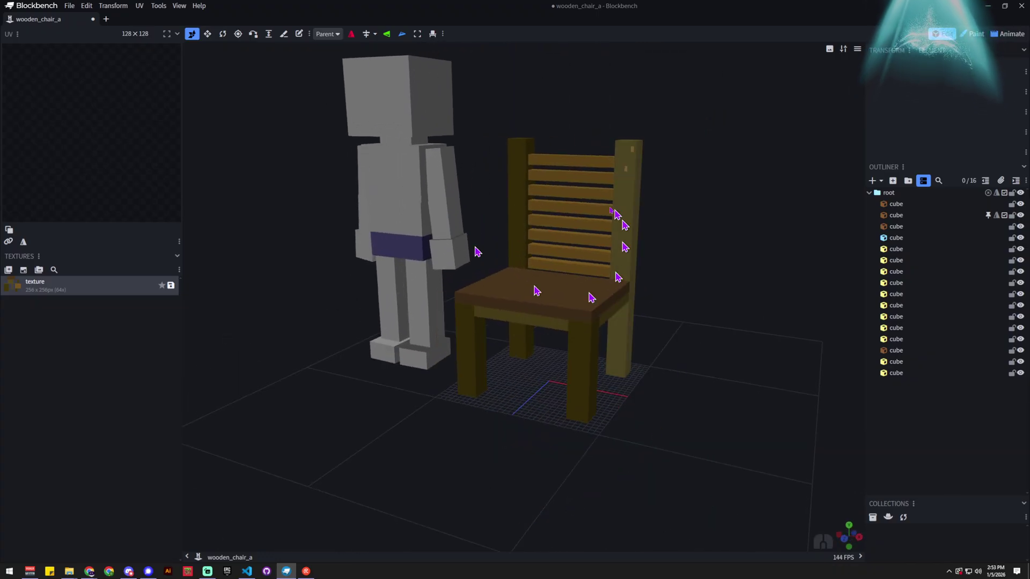
pyautogui.moveTo(707, 400)
pyautogui.mouseDown()
pyautogui.moveTo(690, 395)
pyautogui.moveTo(690, 363)
pyautogui.moveTo(702, 380)
pyautogui.moveTo(697, 398)
pyautogui.mouseUp()
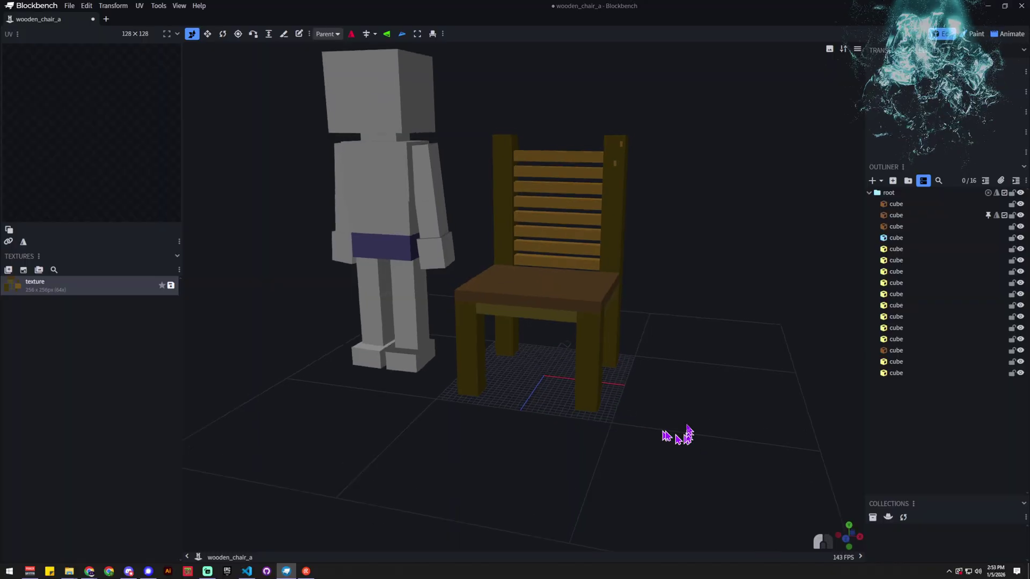
pyautogui.moveTo(688, 435); pyautogui.dragTo(696, 408)
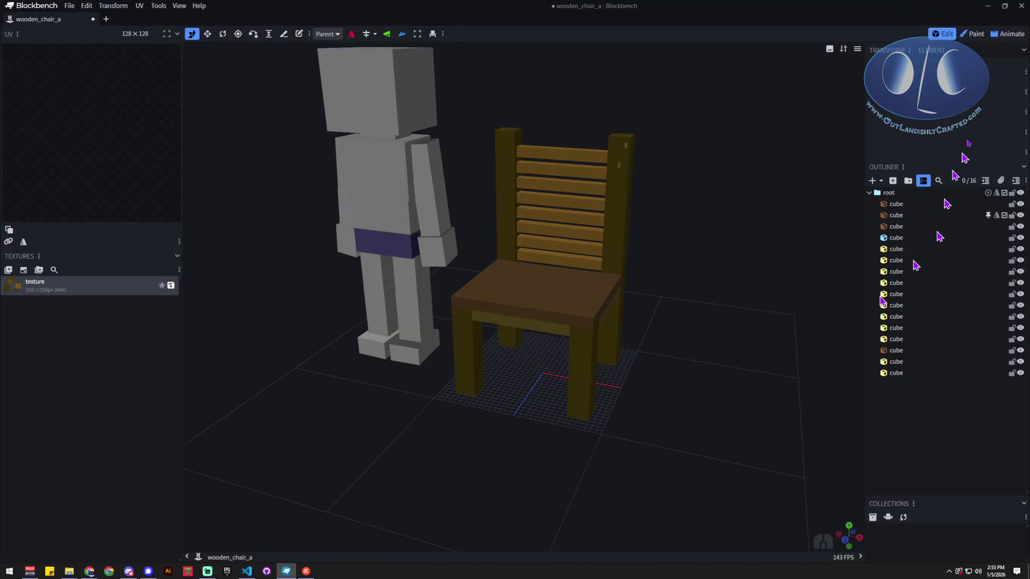
pyautogui.moveTo(689, 442)
pyautogui.mouseDown()
pyautogui.moveTo(711, 434)
pyautogui.moveTo(722, 385)
pyautogui.moveTo(727, 439)
pyautogui.moveTo(726, 414)
pyautogui.moveTo(704, 411)
pyautogui.moveTo(696, 428)
pyautogui.moveTo(707, 385)
pyautogui.moveTo(696, 380)
pyautogui.moveTo(697, 407)
pyautogui.moveTo(718, 404)
pyautogui.moveTo(674, 401)
pyautogui.moveTo(735, 432)
pyautogui.moveTo(740, 423)
pyautogui.moveTo(703, 416)
pyautogui.moveTo(708, 447)
pyautogui.mouseUp()
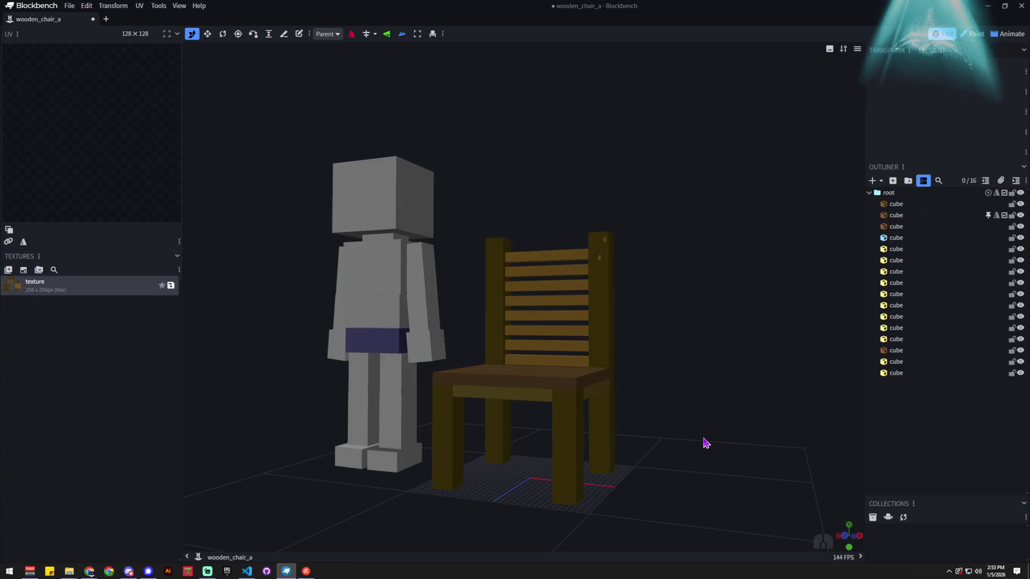
pyautogui.moveTo(706, 442)
pyautogui.mouseDown()
pyautogui.moveTo(742, 448)
pyautogui.moveTo(727, 446)
pyautogui.moveTo(738, 427)
pyautogui.moveTo(725, 438)
pyautogui.mouseUp()
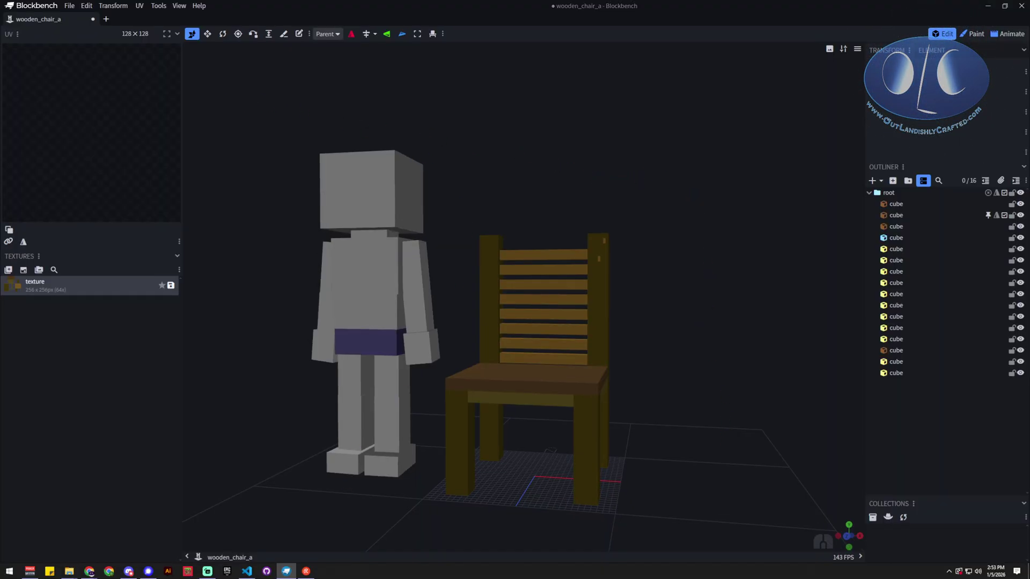
# Step: Switch to the browser window with the Blockbench website
pyautogui.hotkey('alt', 'Tab')
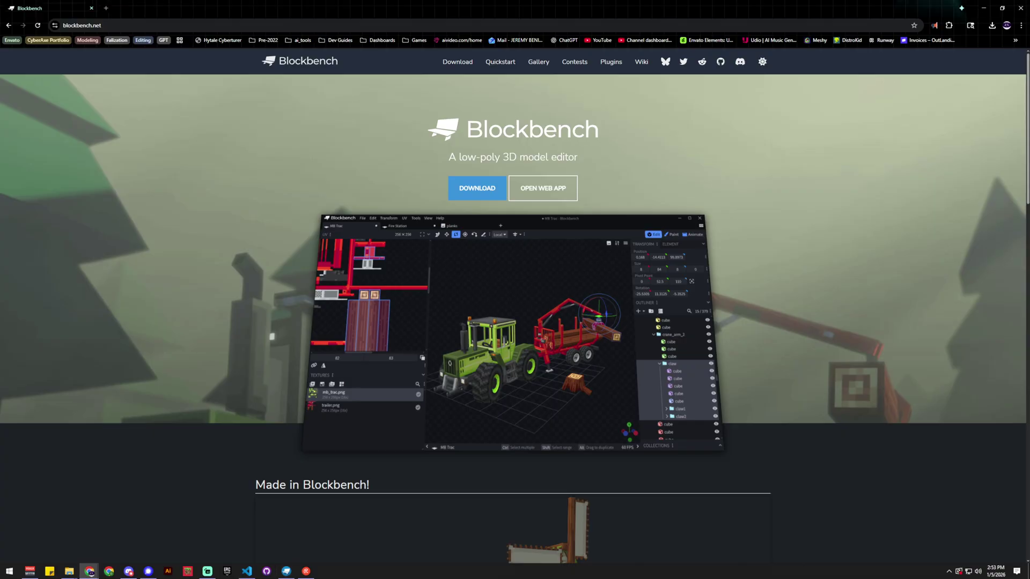